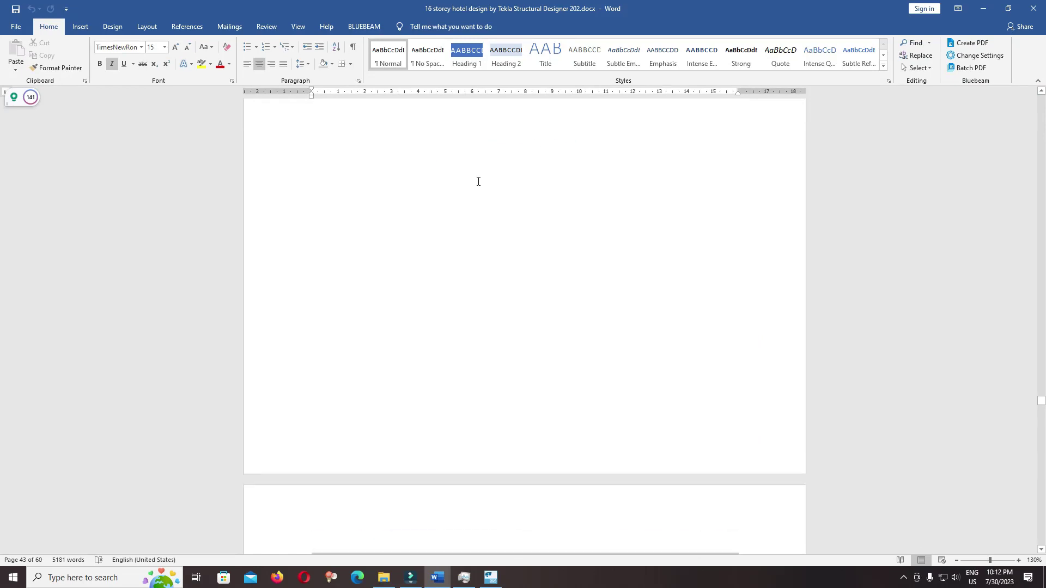
# Scroll through the RC column design notes in Word, then bring up Tekla Structural Designer
pyautogui.scroll(1, 365, 205)
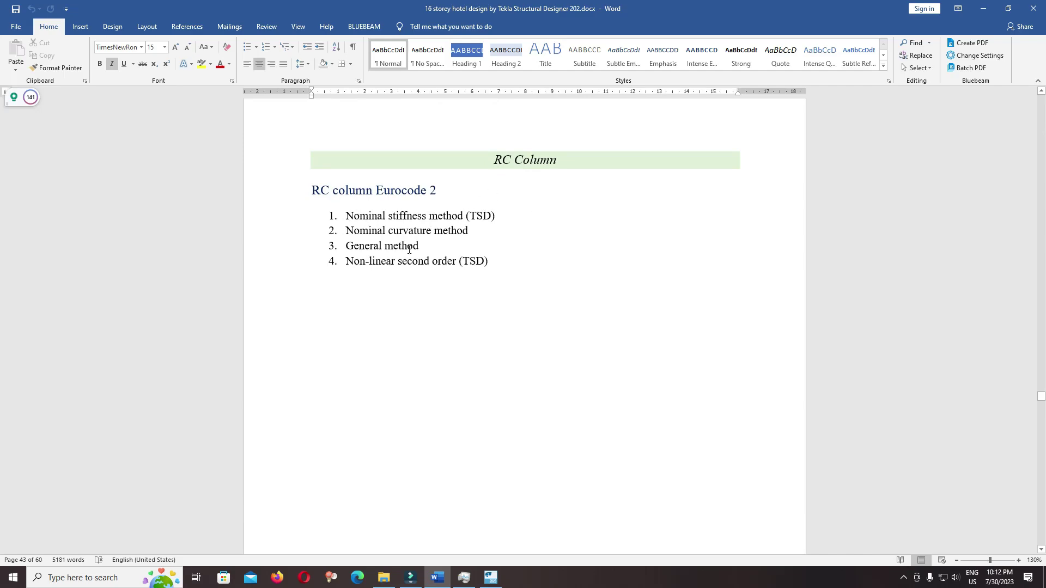
pyautogui.scroll(-15, 409, 249)
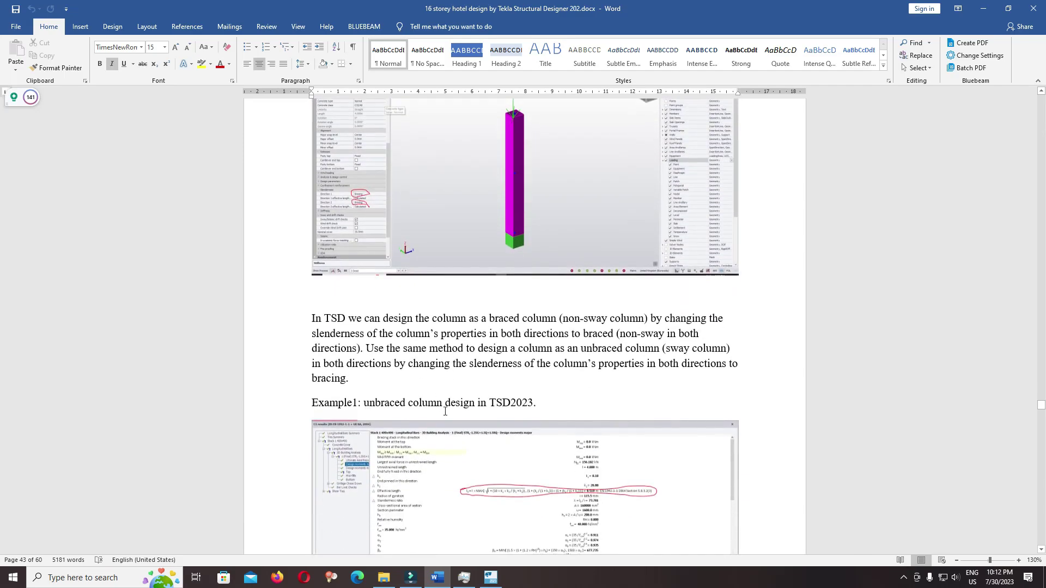
pyautogui.scroll(-11, 445, 411)
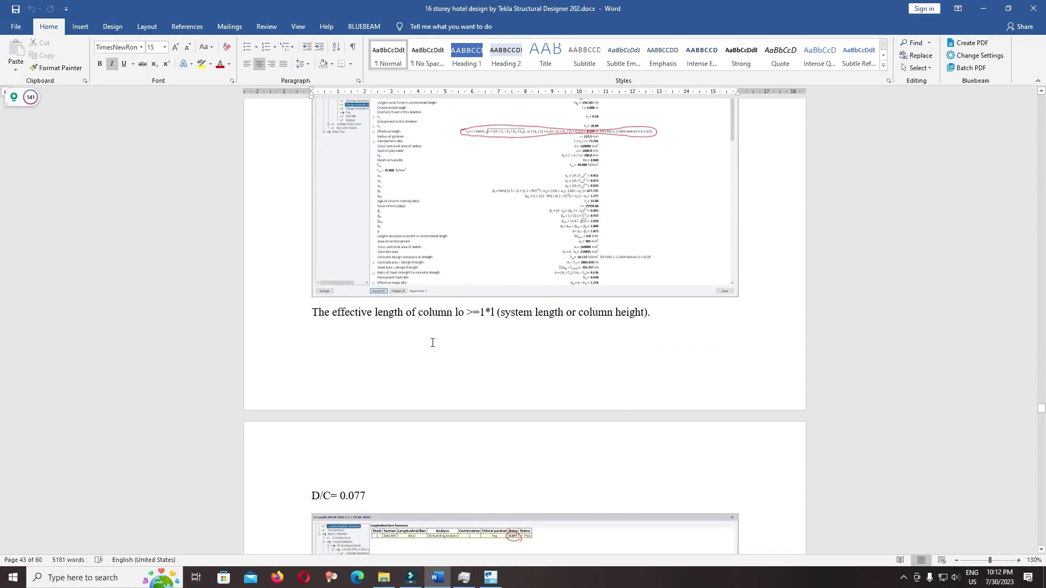
pyautogui.scroll(-9, 463, 335)
pyautogui.scroll(12, 437, 306)
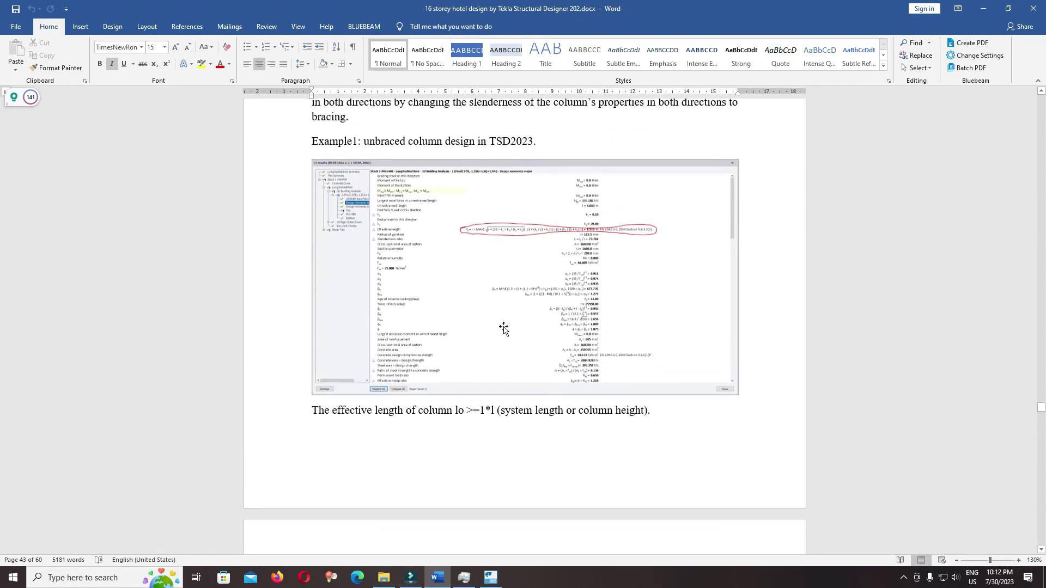
pyautogui.scroll(2, 382, 233)
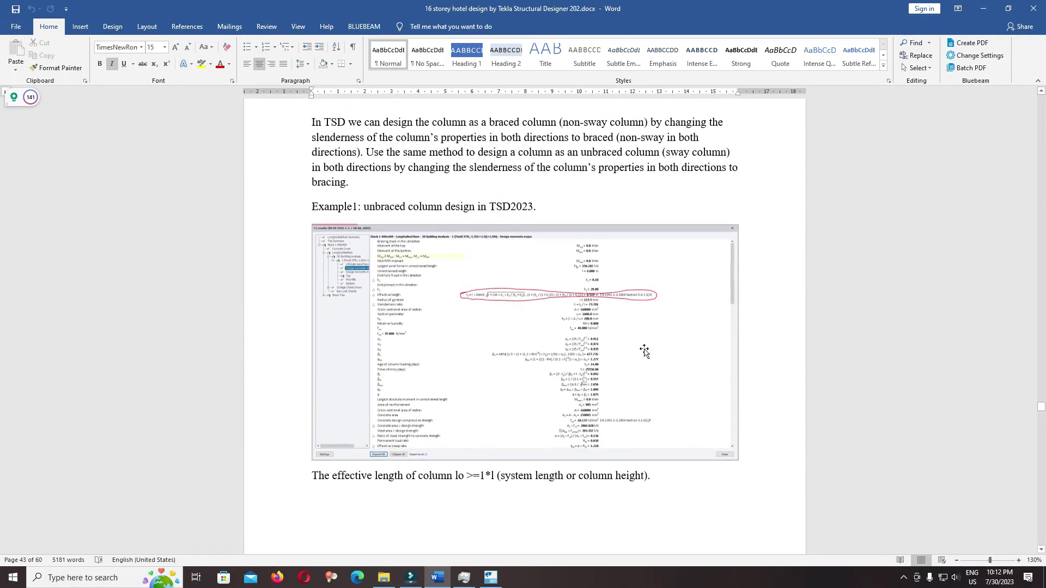
pyautogui.scroll(6, 422, 287)
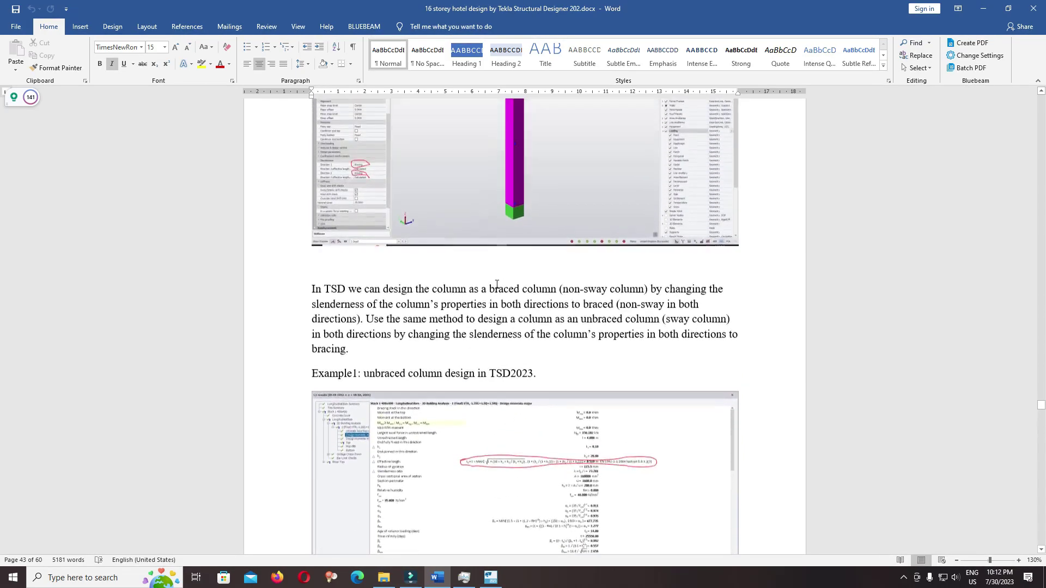
pyautogui.scroll(-9, 463, 289)
pyautogui.scroll(-4, 491, 425)
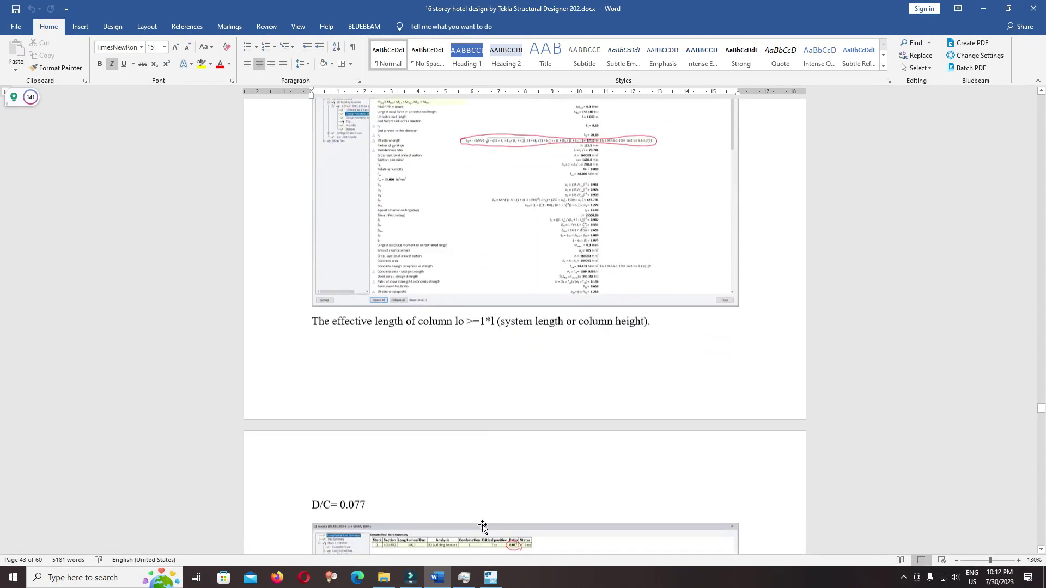
pyautogui.click(490, 582)
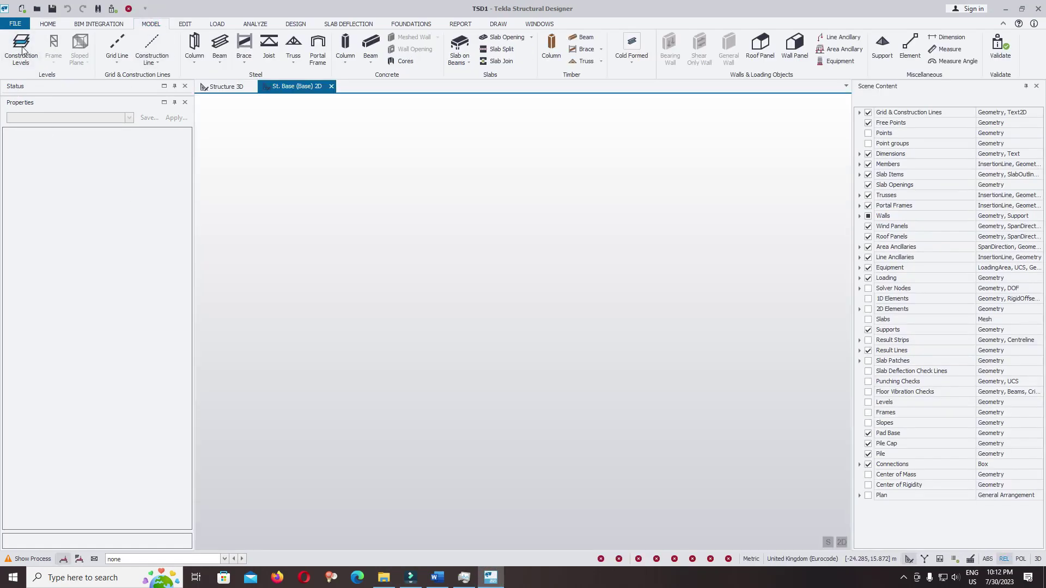
# Add construction level 1 at 4 m spacing above the base
pyautogui.click(21, 49)
pyautogui.click(667, 264)
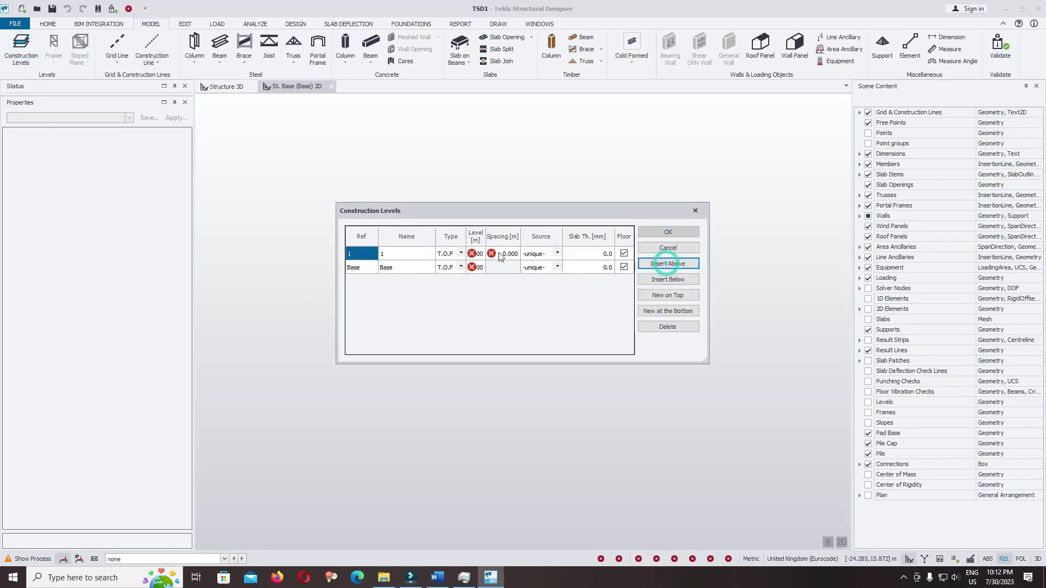
pyautogui.click(501, 256)
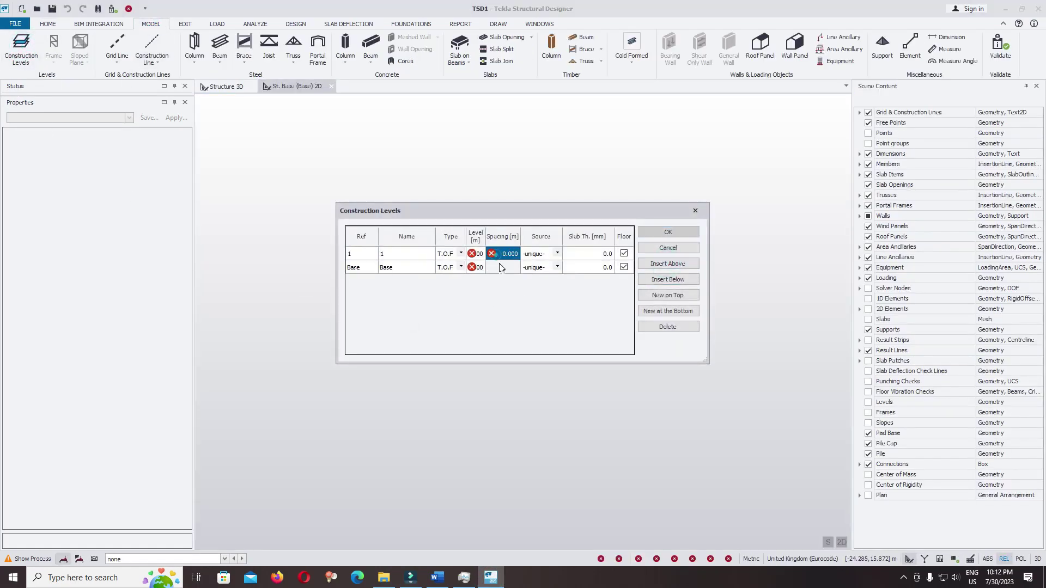
pyautogui.click(654, 232)
# Create a rectangular grid A–E by 1–7 with the Rectangular Wizard
pyautogui.click(117, 59)
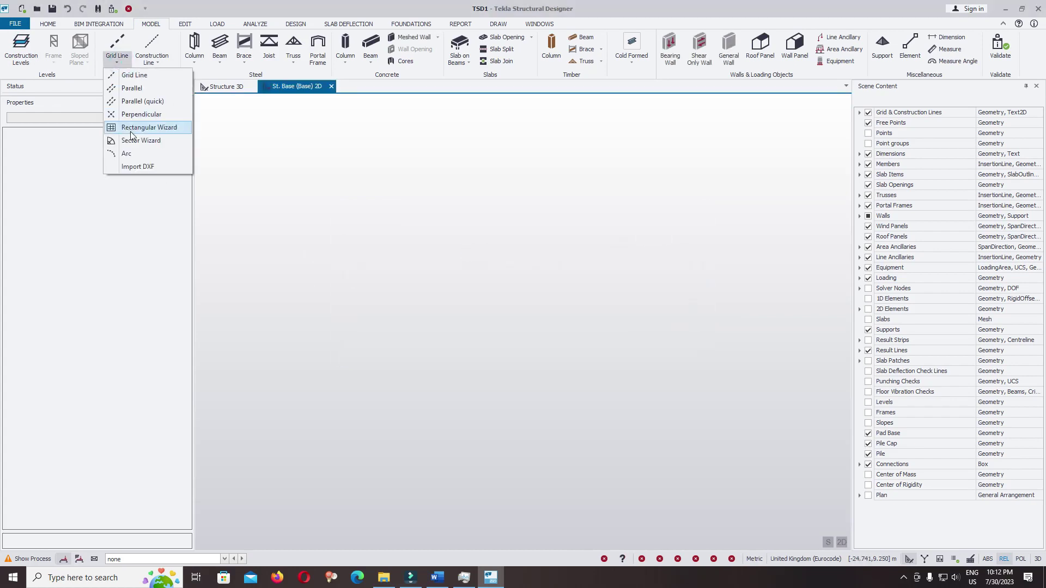
pyautogui.click(136, 129)
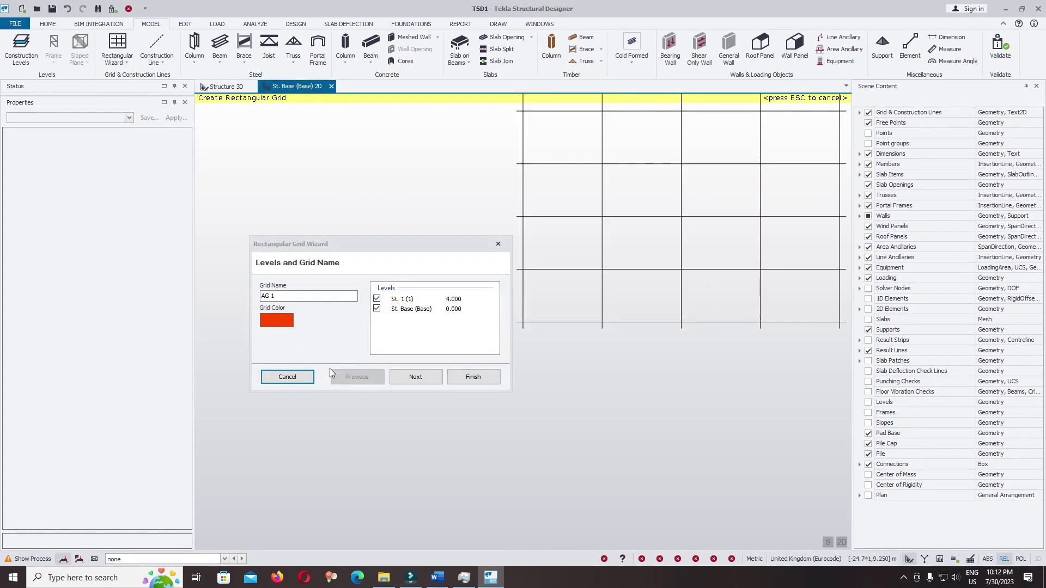
pyautogui.click(415, 377)
pyautogui.click(466, 379)
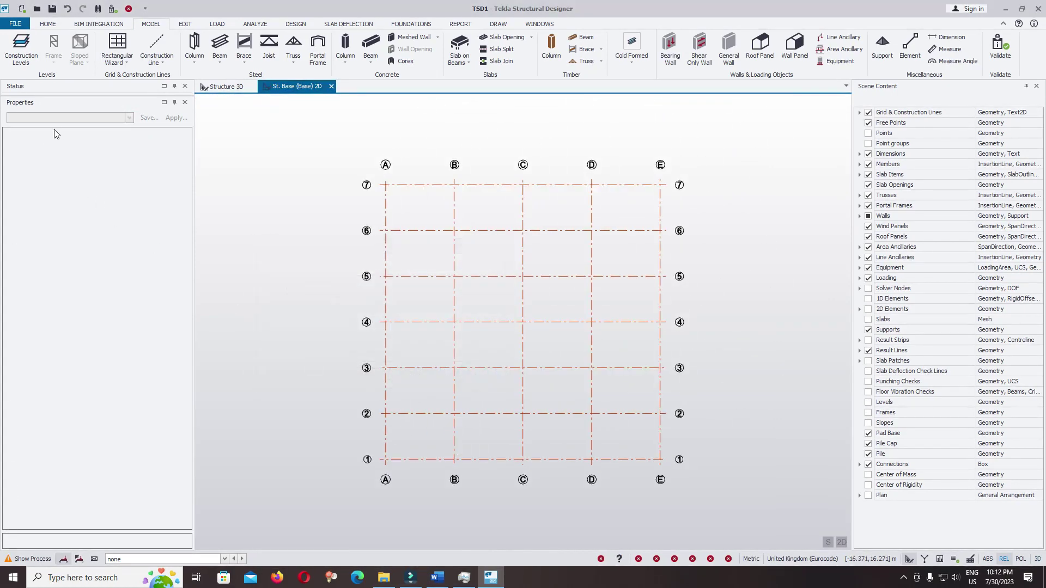
# Open the St. Base 2D plan view and start placing a cast-in-place concrete column
pyautogui.click(90, 95)
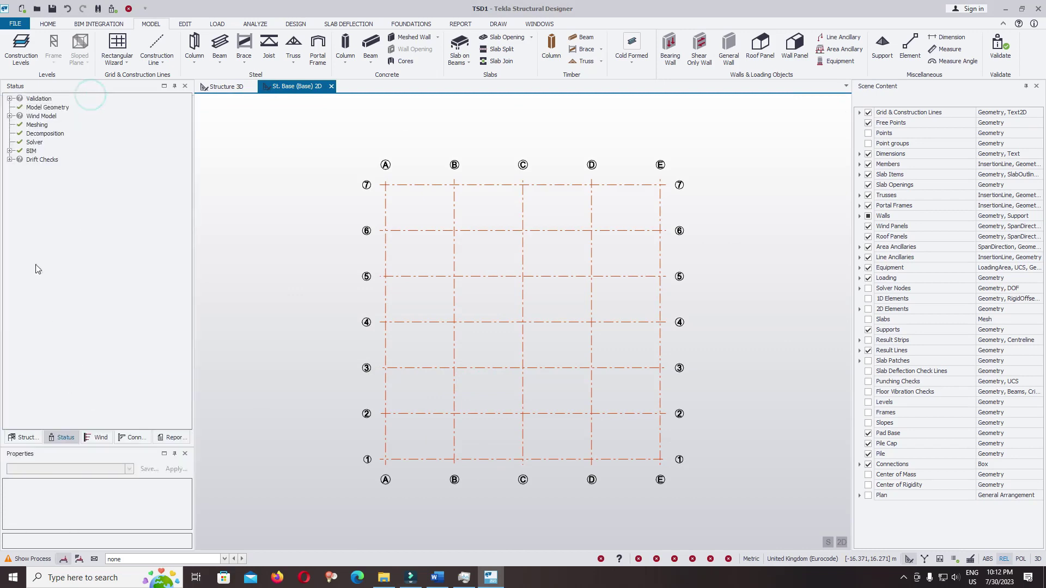
pyautogui.click(23, 438)
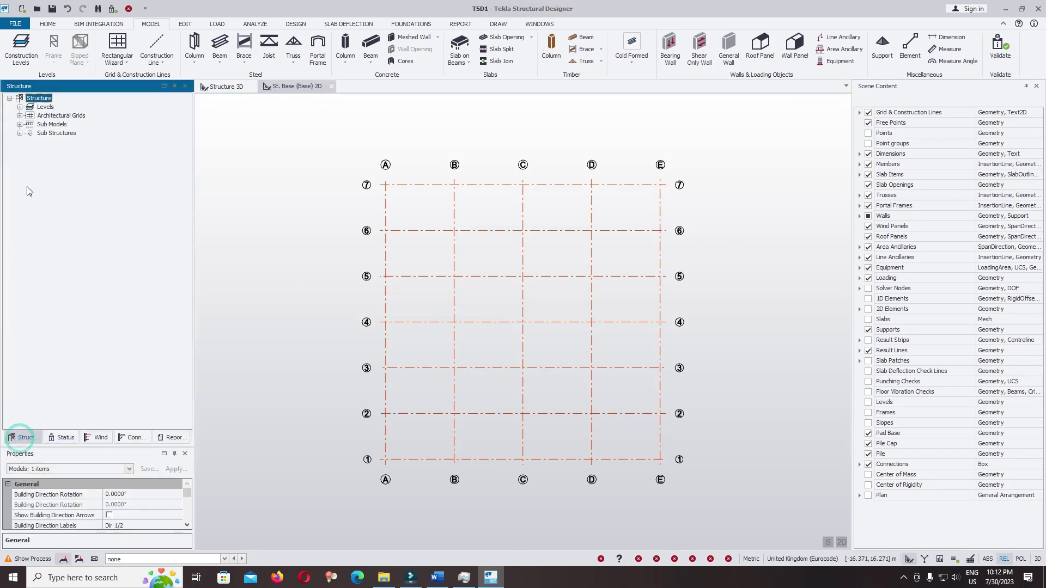
pyautogui.click(20, 108)
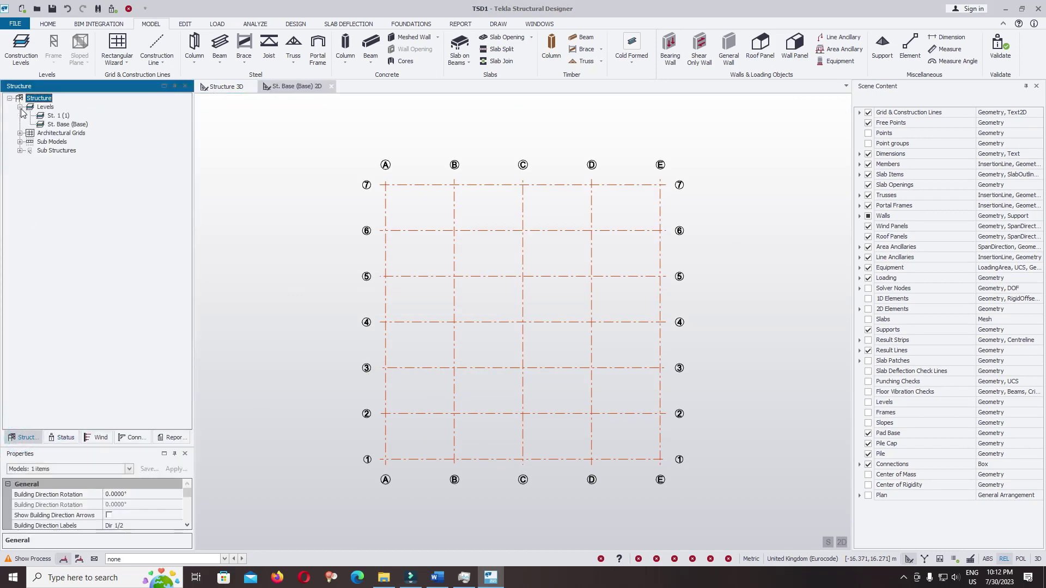
pyautogui.doubleClick(62, 125)
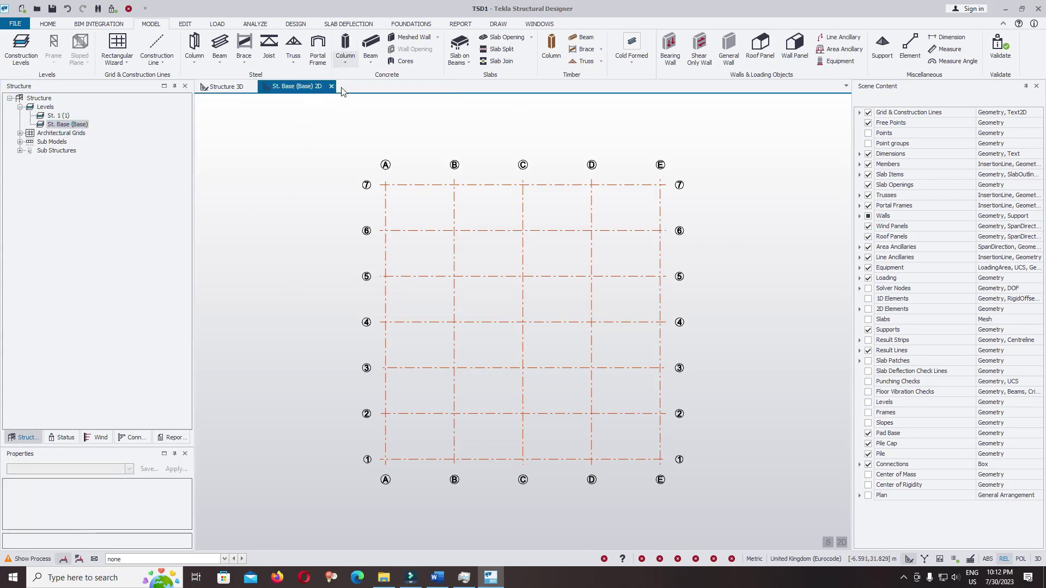
pyautogui.click(348, 62)
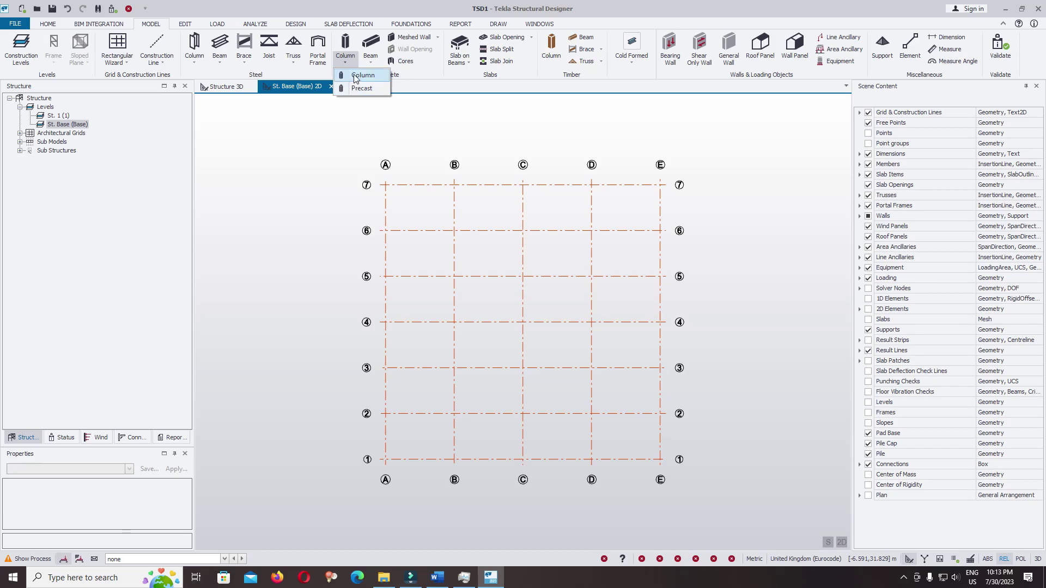
pyautogui.click(355, 76)
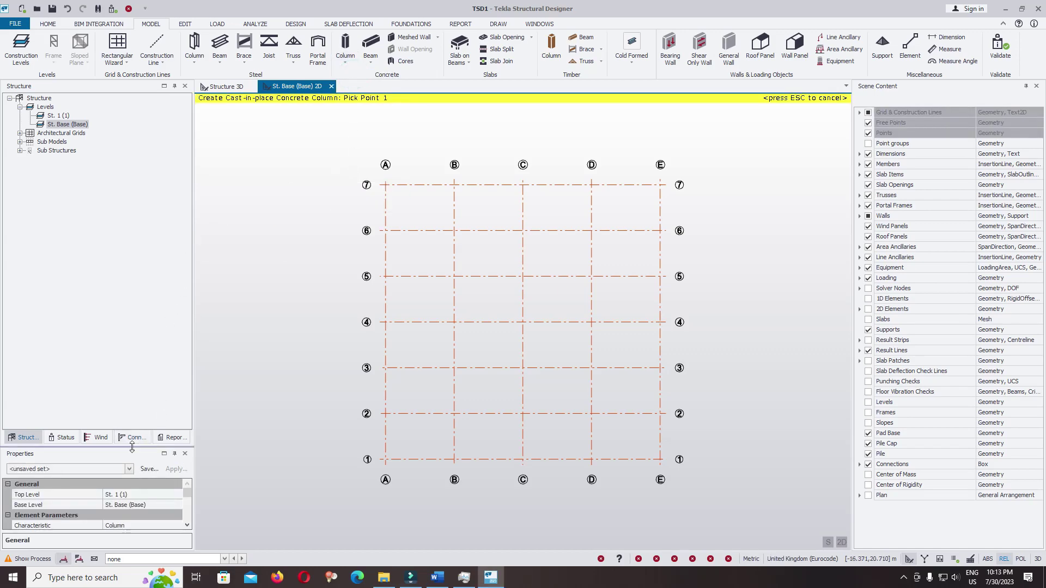
# Set the column to run from base level St. Base to top level St. 1
pyautogui.moveTo(172, 185); pyautogui.dragTo(171, 157)
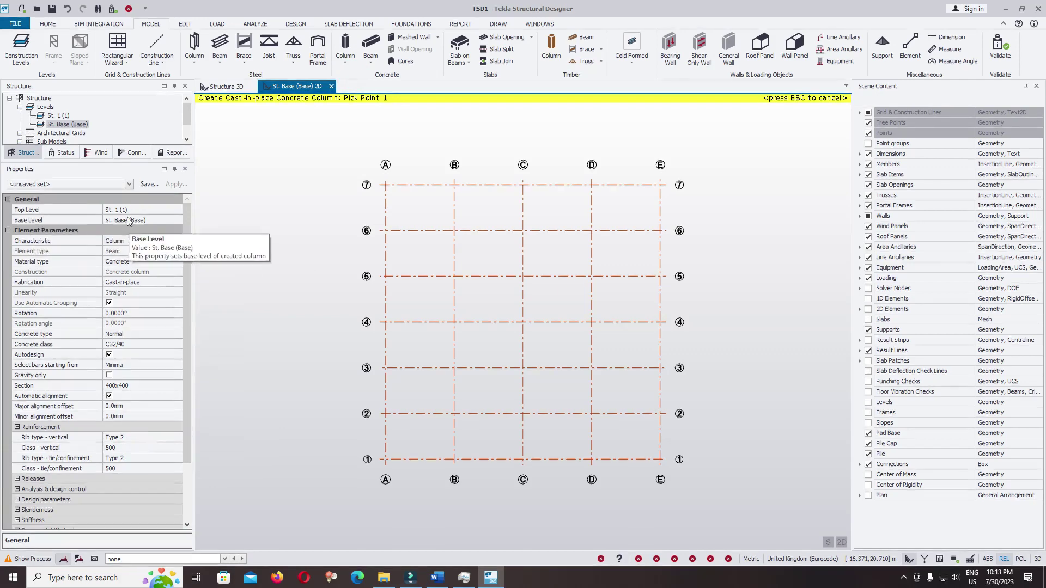
pyautogui.click(163, 209)
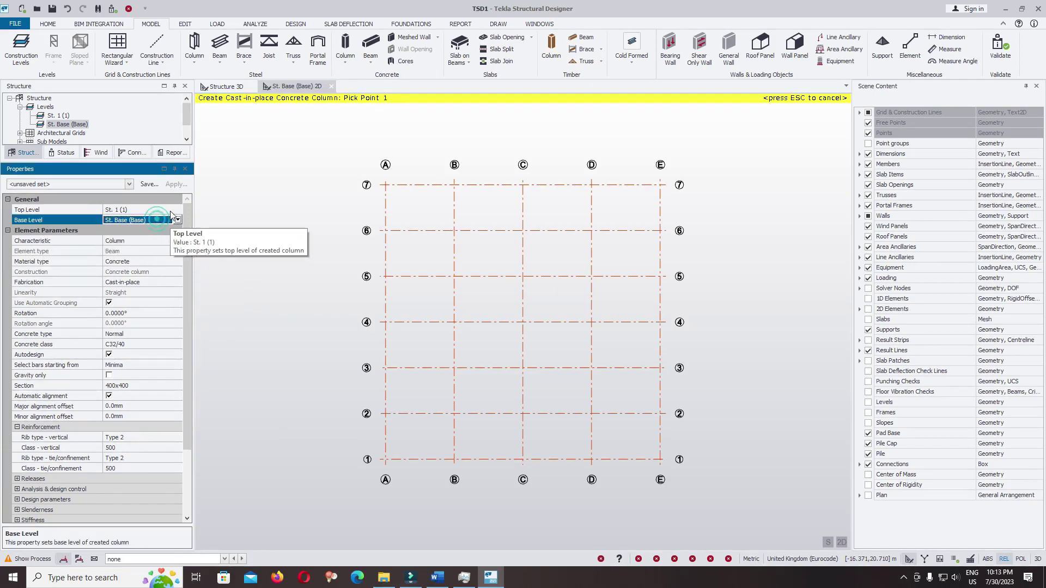
pyautogui.click(178, 210)
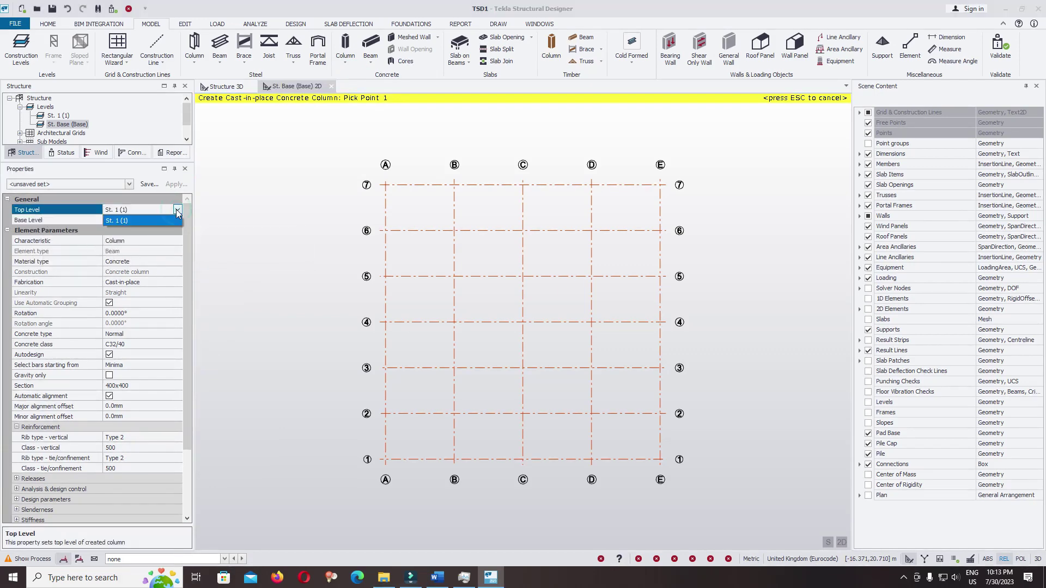
pyautogui.click(66, 221)
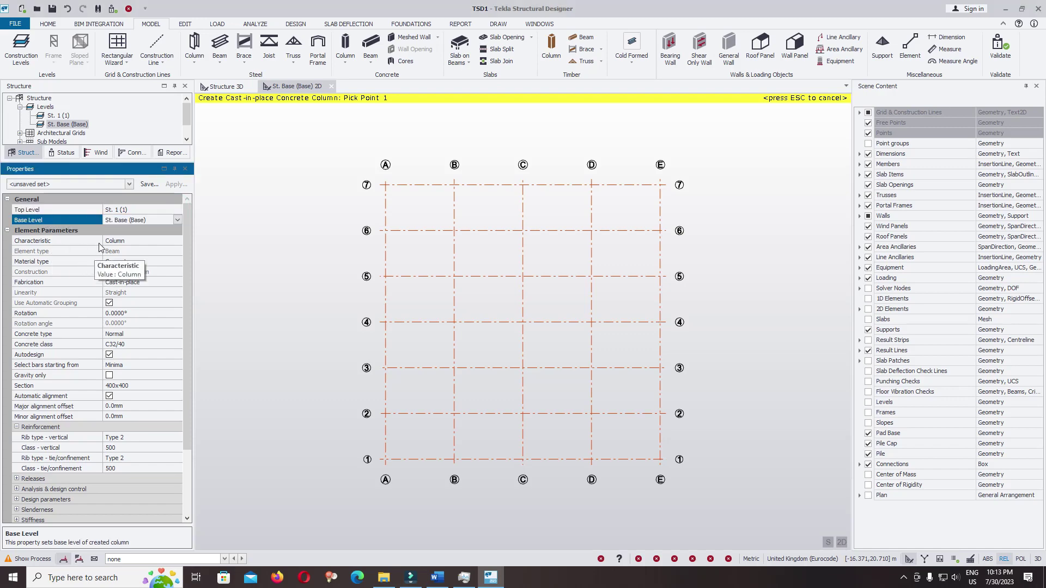
# Set the column's concrete class to C25/30 and turn off autodesign
pyautogui.click(146, 344)
pyautogui.click(177, 343)
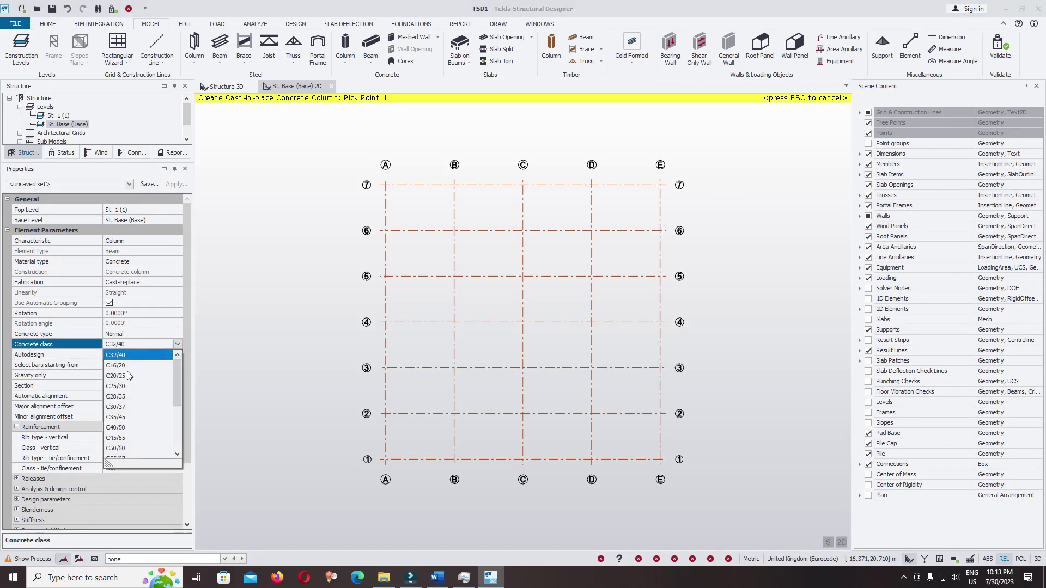
pyautogui.click(118, 386)
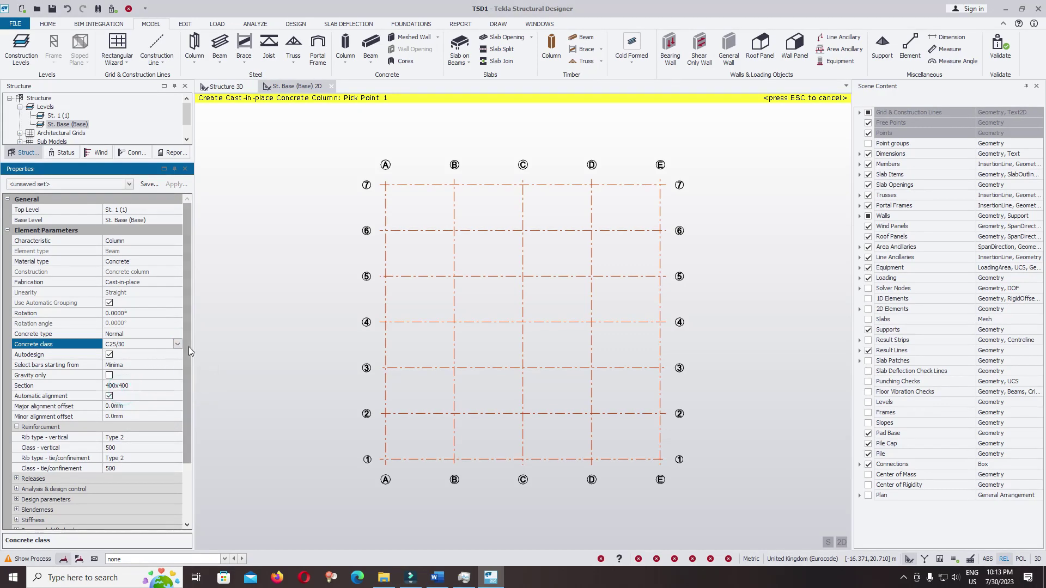
pyautogui.scroll(-2, 91, 295)
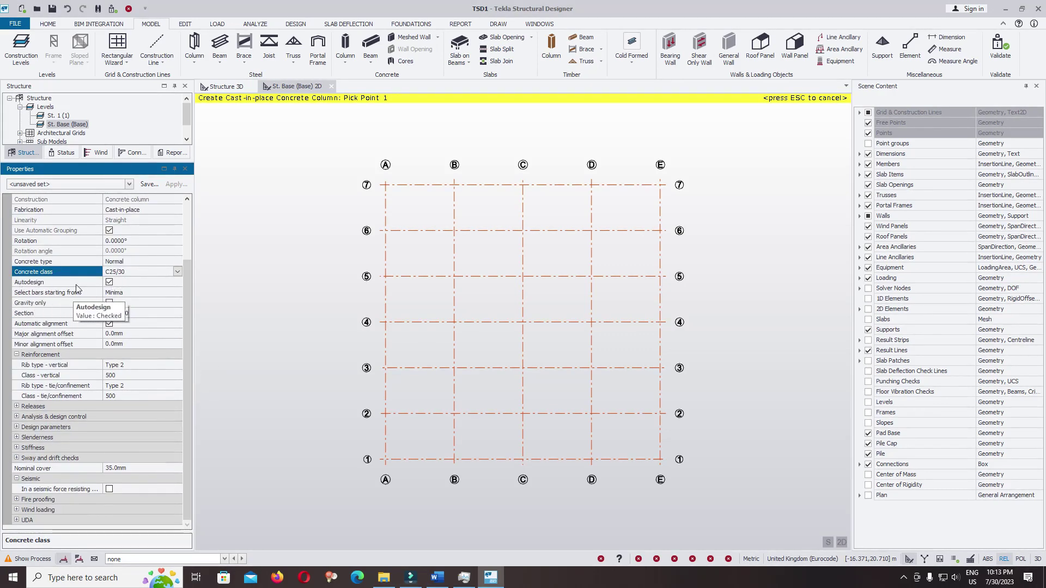
pyautogui.click(108, 282)
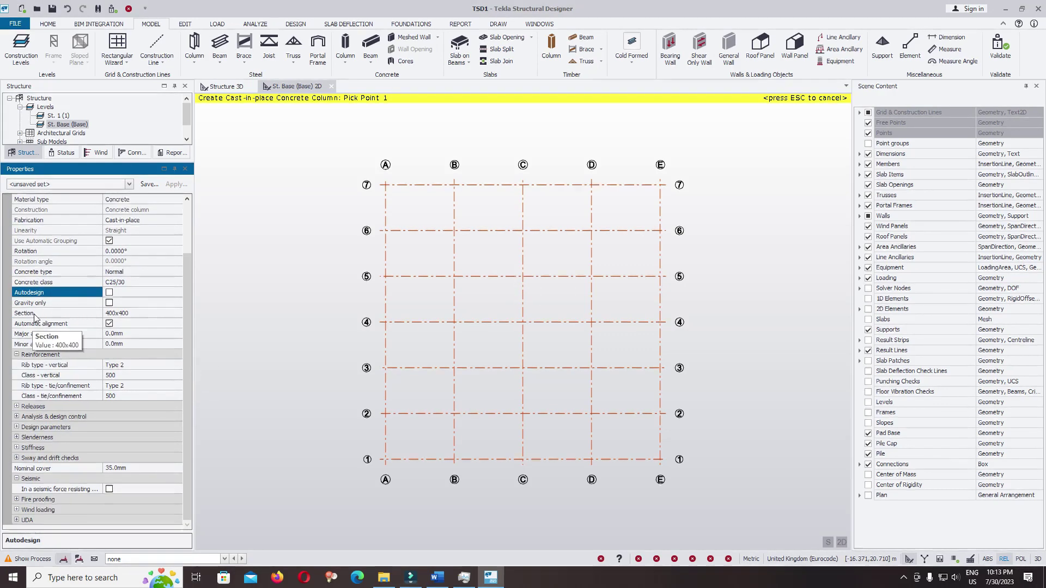
pyautogui.click(180, 313)
# Change the column section to 200x200
pyautogui.click(144, 333)
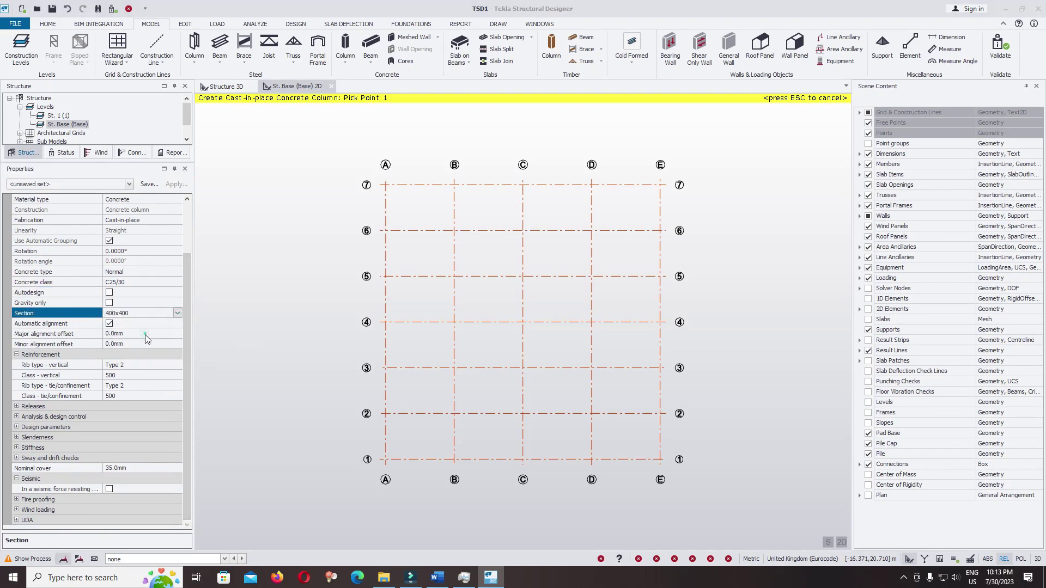
pyautogui.write('200')
pyautogui.doubleClick(507, 235)
pyautogui.write('200')
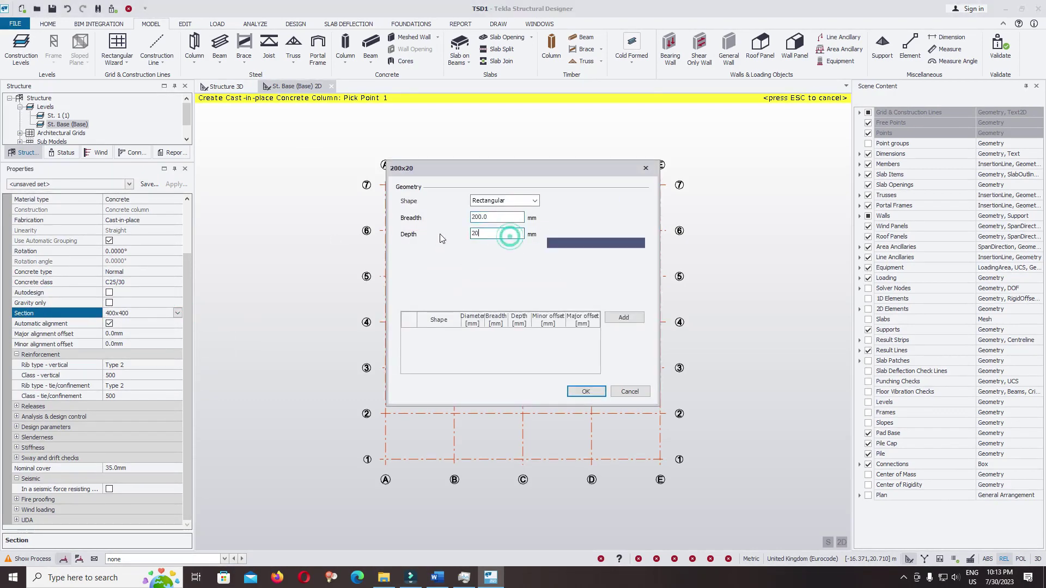
pyautogui.click(577, 388)
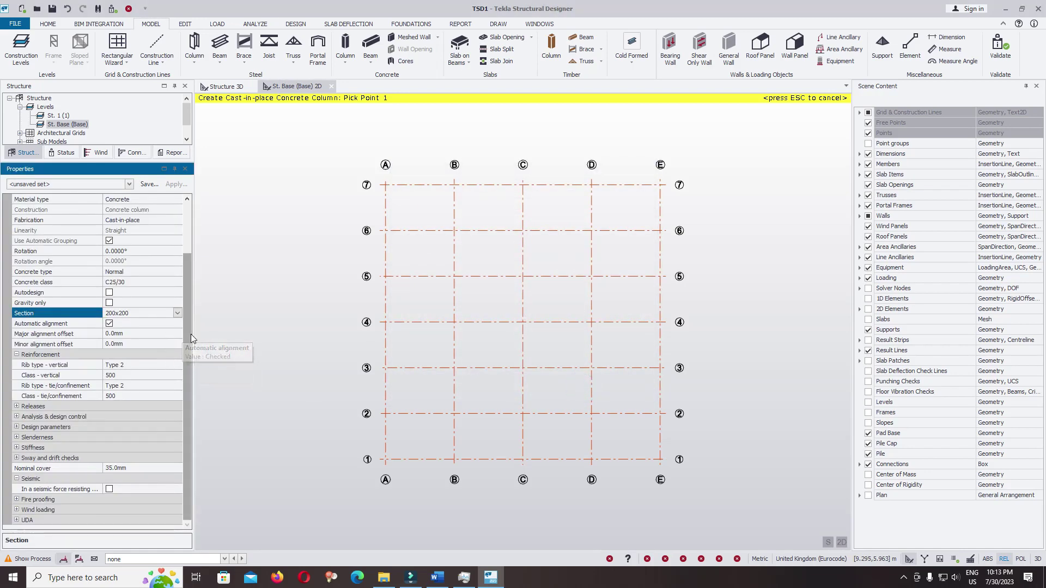
# Keep vertical bar class at 500 and expand the Releases and Analysis & design control groups
pyautogui.click(128, 377)
pyautogui.click(127, 375)
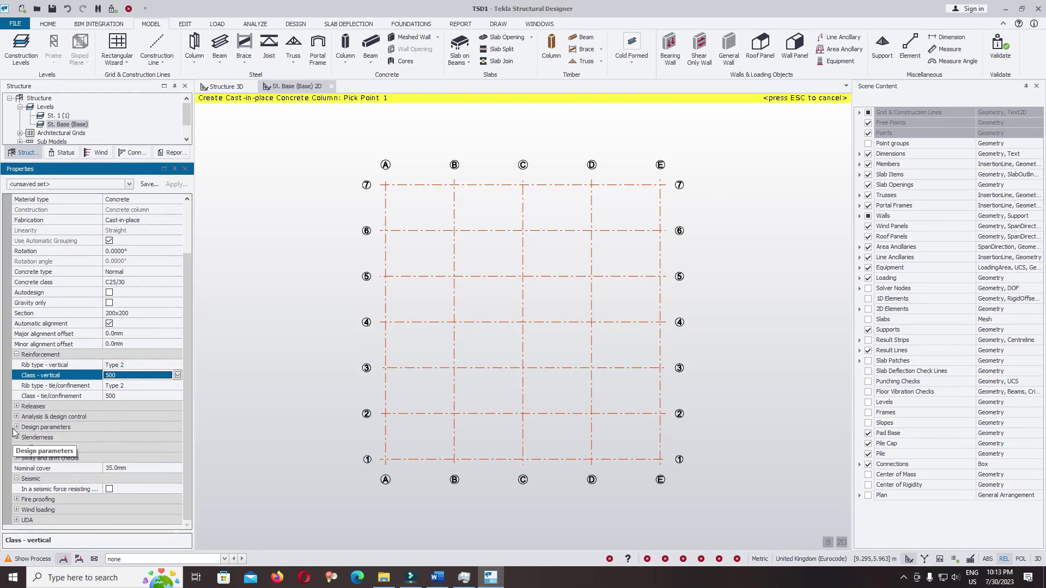
pyautogui.click(16, 406)
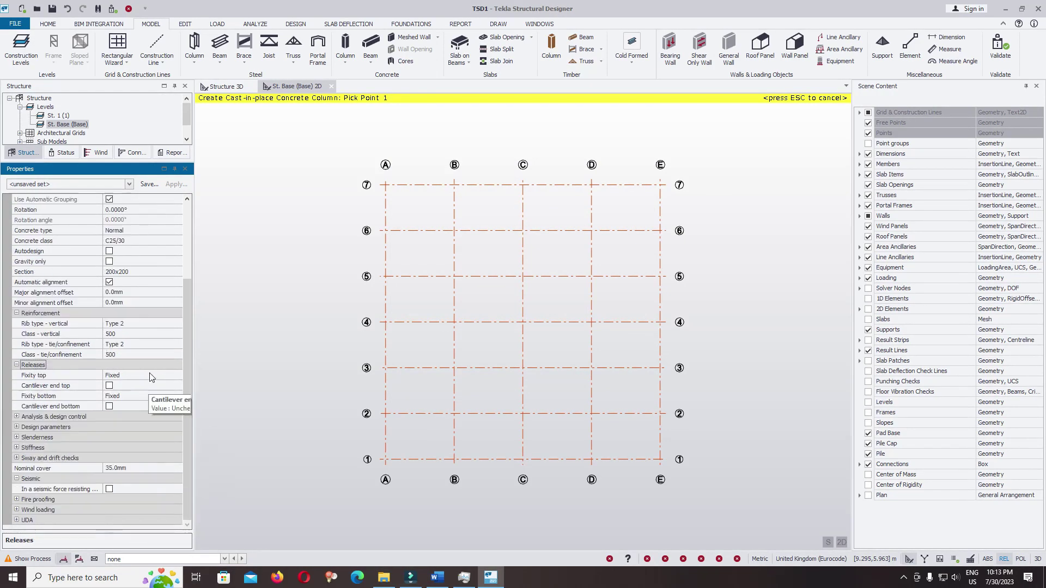
pyautogui.click(16, 417)
# Set slenderness Directions 1 and 2 to Braced for the column at B4
pyautogui.click(16, 437)
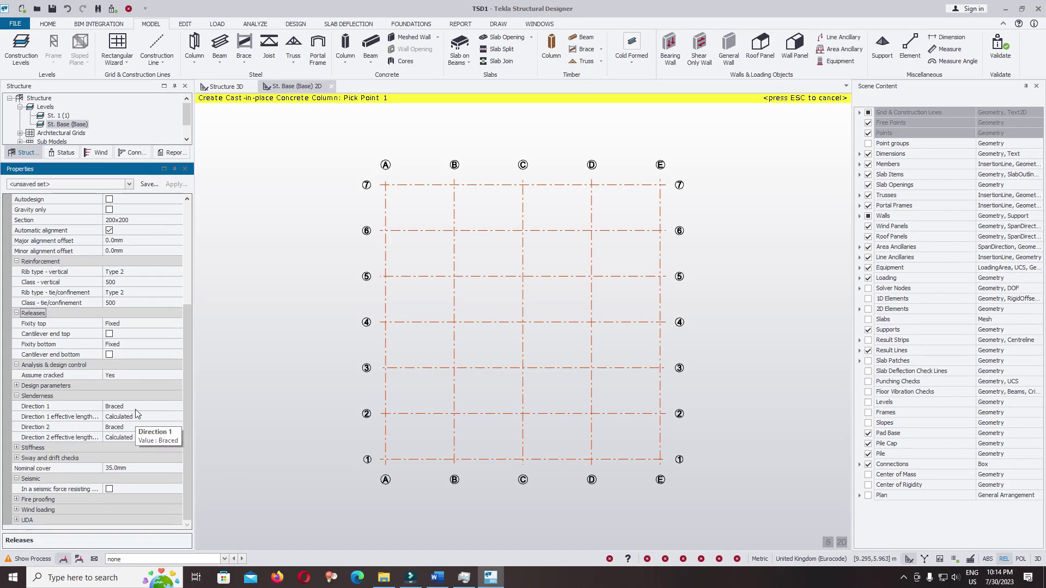
pyautogui.click(137, 409)
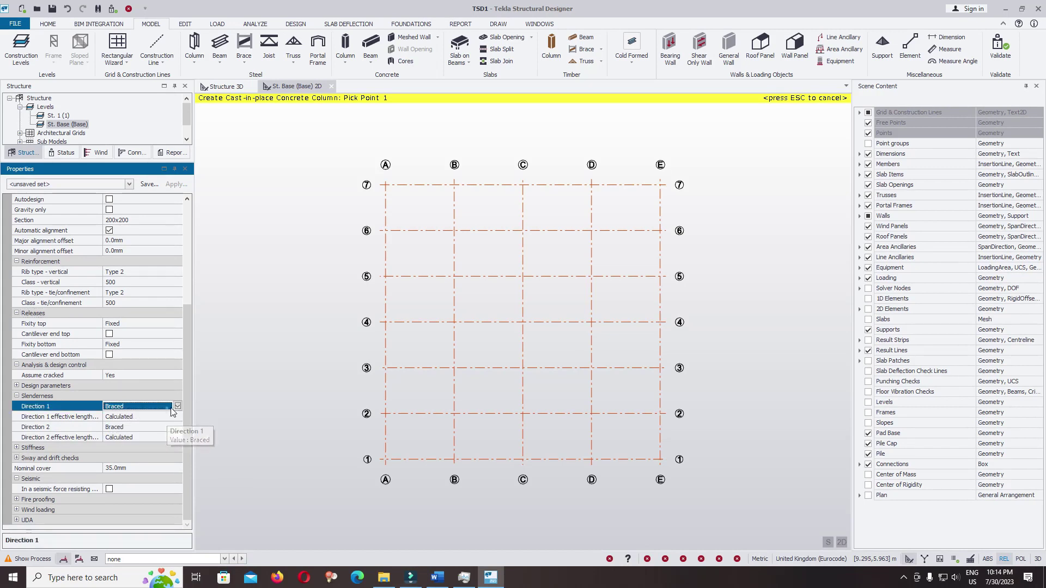
pyautogui.click(177, 407)
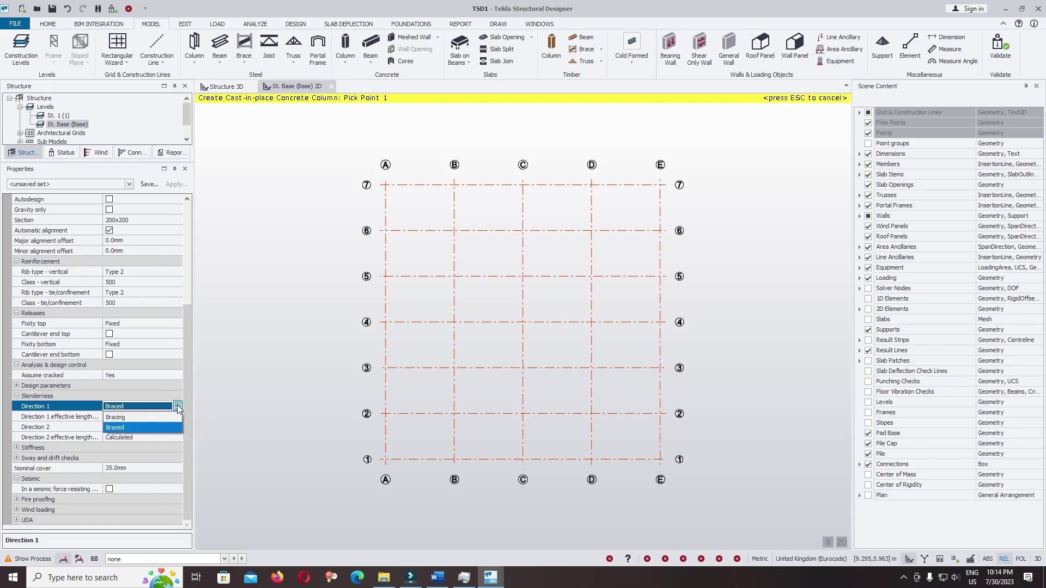
pyautogui.click(115, 418)
pyautogui.click(136, 427)
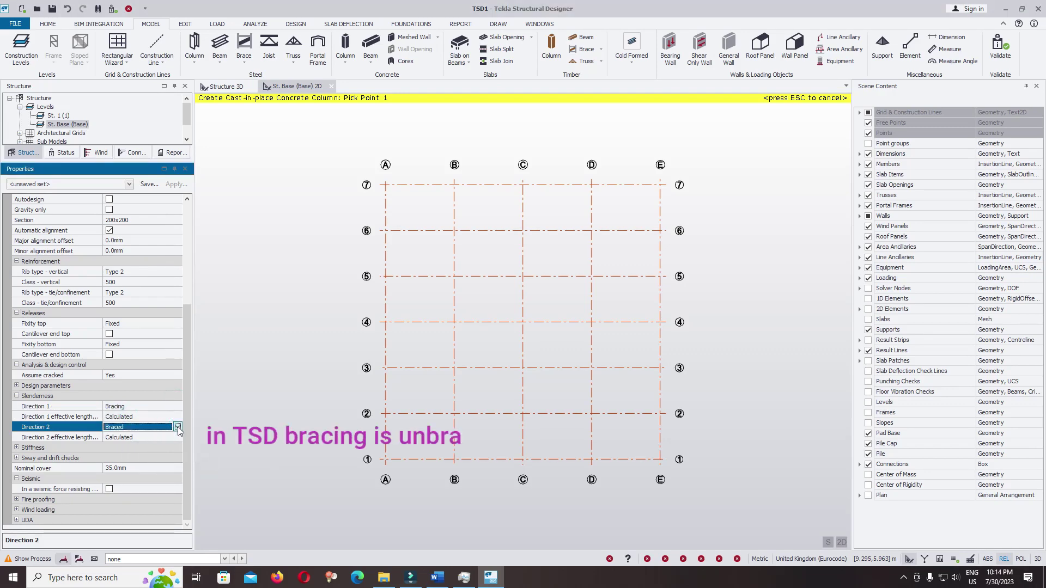
pyautogui.click(177, 427)
pyautogui.click(130, 438)
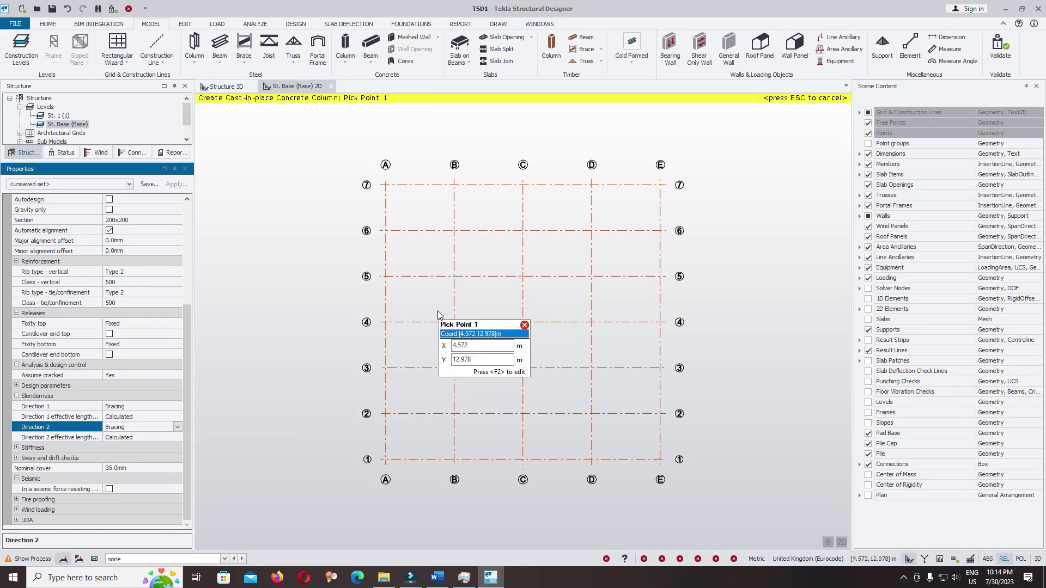
pyautogui.click(173, 406)
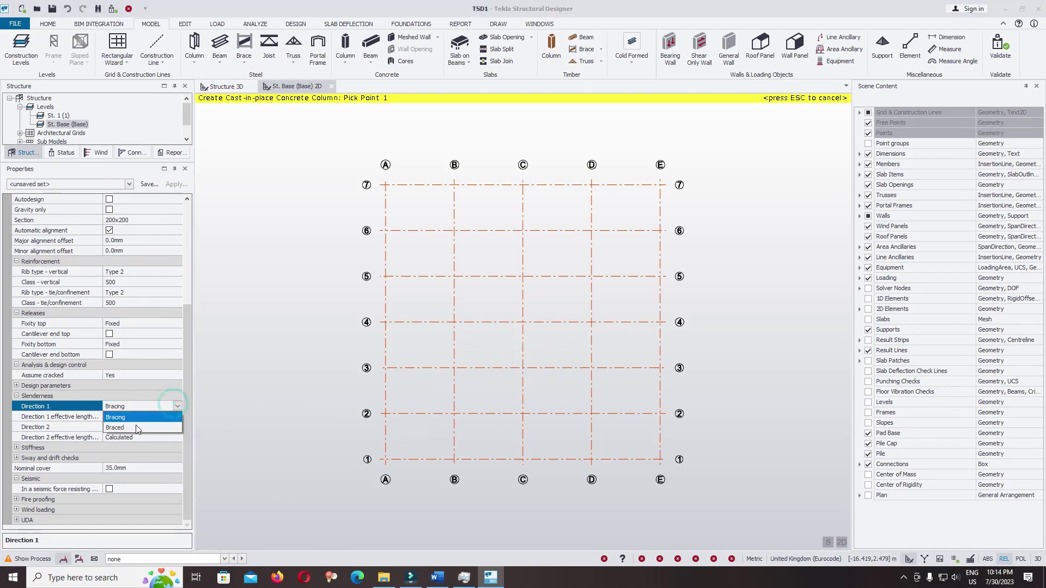
pyautogui.click(153, 427)
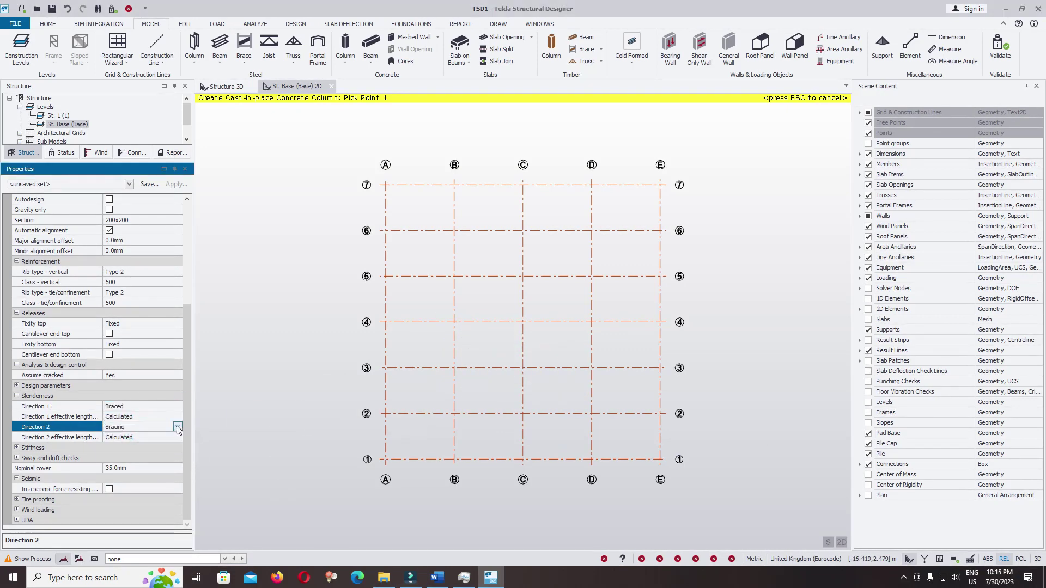
pyautogui.click(177, 427)
pyautogui.click(139, 448)
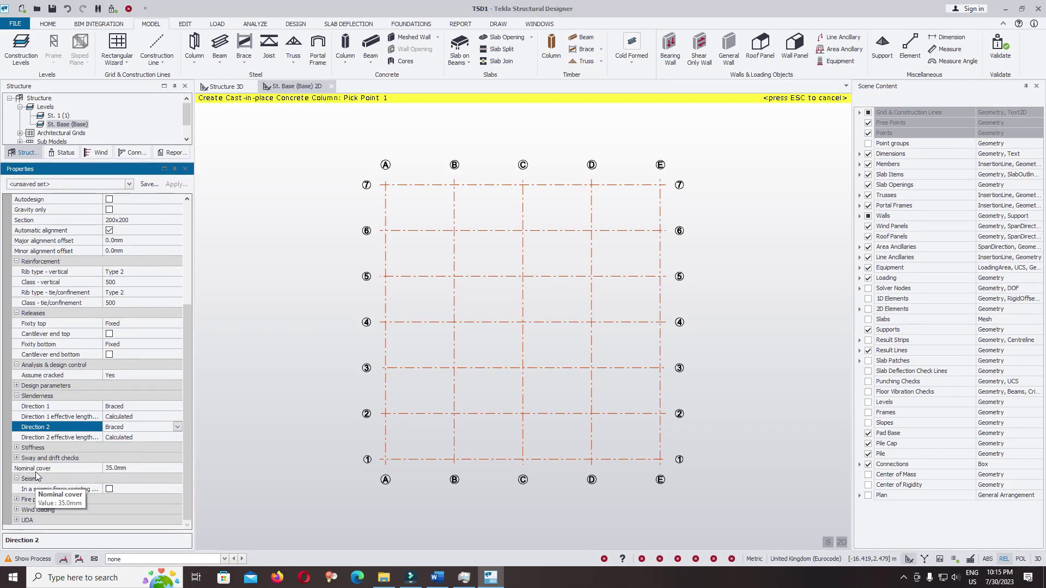
# Set both slenderness directions to Bracing for the second column at C4
pyautogui.click(126, 469)
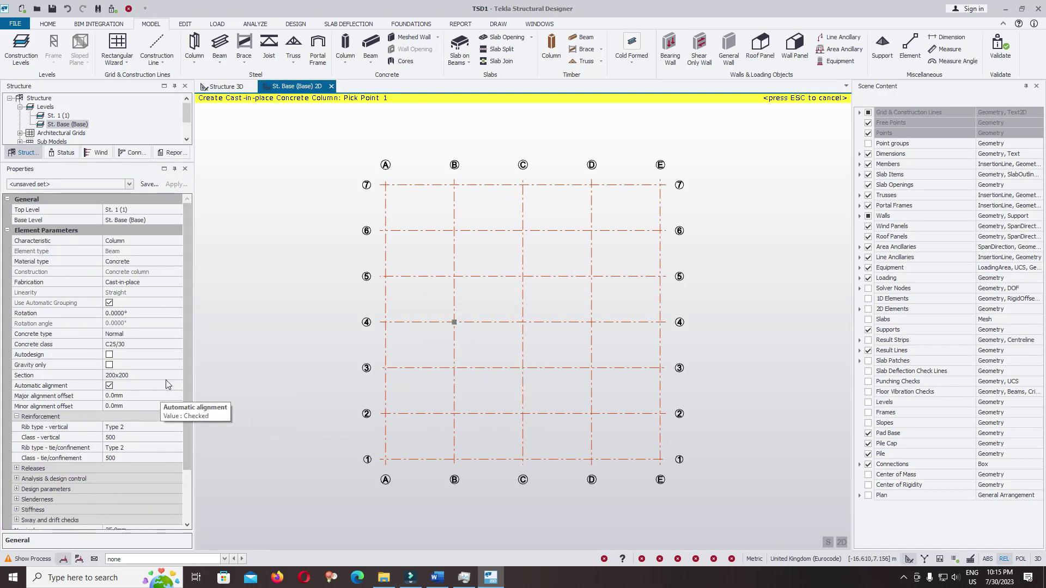
pyautogui.scroll(-2, 187, 379)
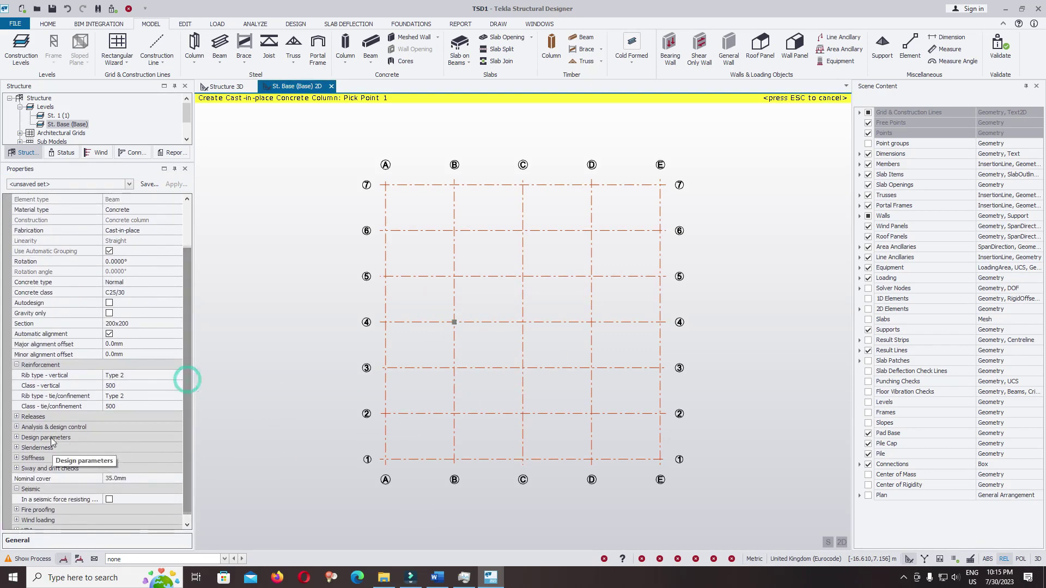
pyautogui.click(17, 448)
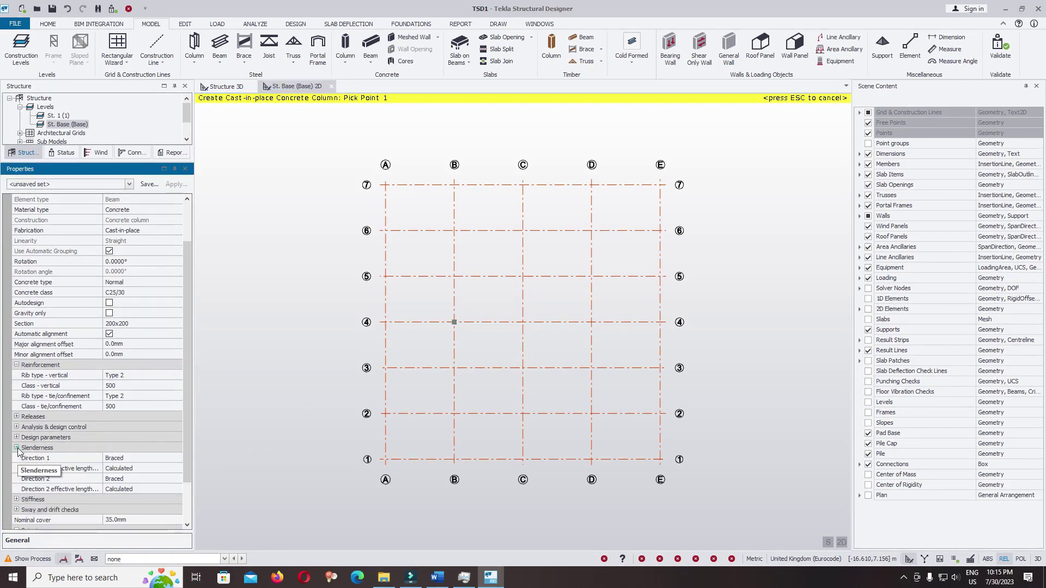
pyautogui.click(144, 457)
pyautogui.click(177, 459)
pyautogui.click(141, 477)
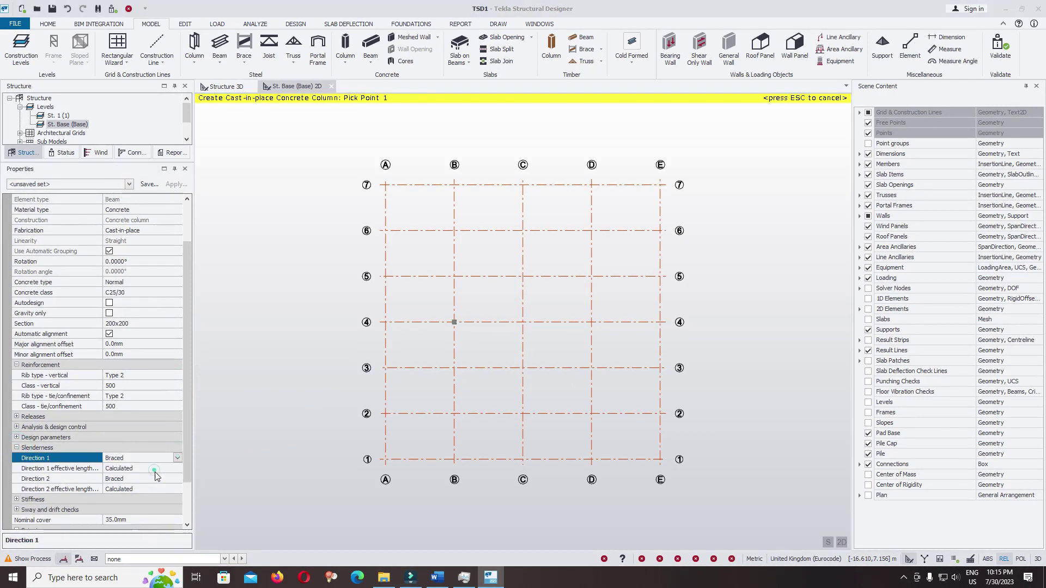
pyautogui.click(169, 479)
pyautogui.click(178, 479)
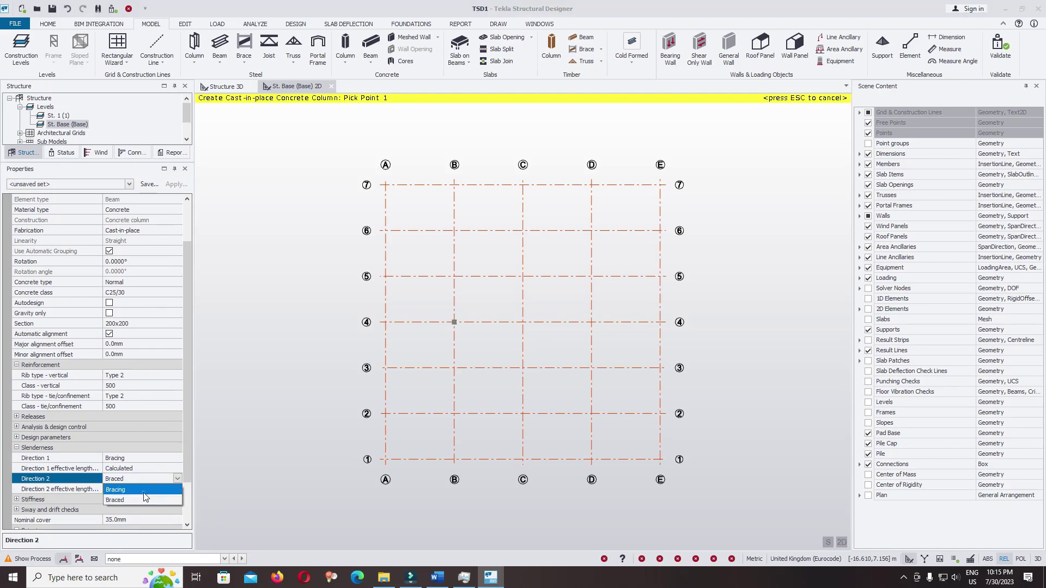
pyautogui.click(142, 498)
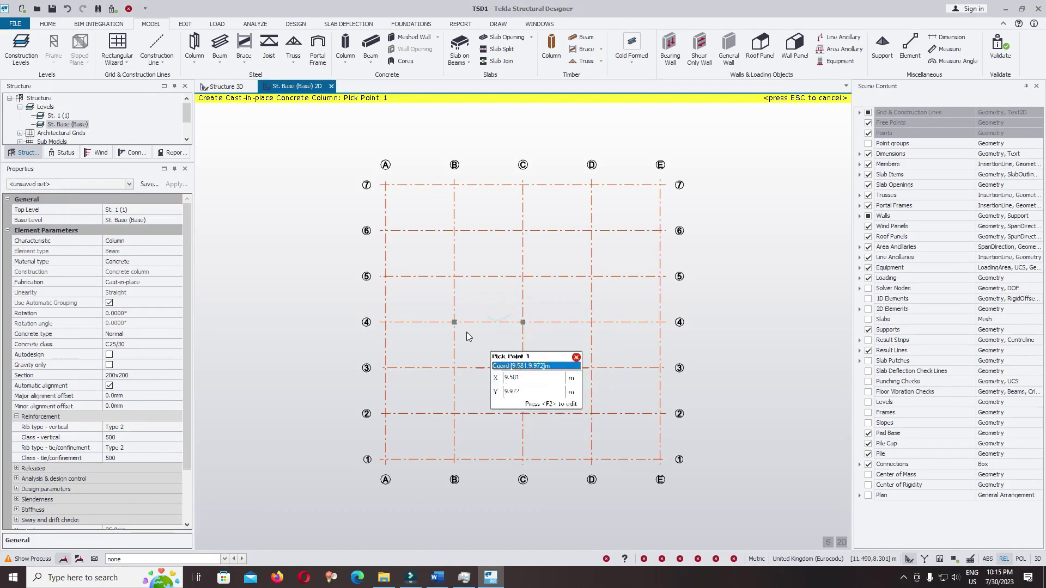
pyautogui.scroll(4, 468, 327)
# End column placement, frame both columns in the plan, and switch to the 3D structure view
pyautogui.press('Escape')
pyautogui.moveTo(430, 308)
pyautogui.scroll(1, 430, 309)
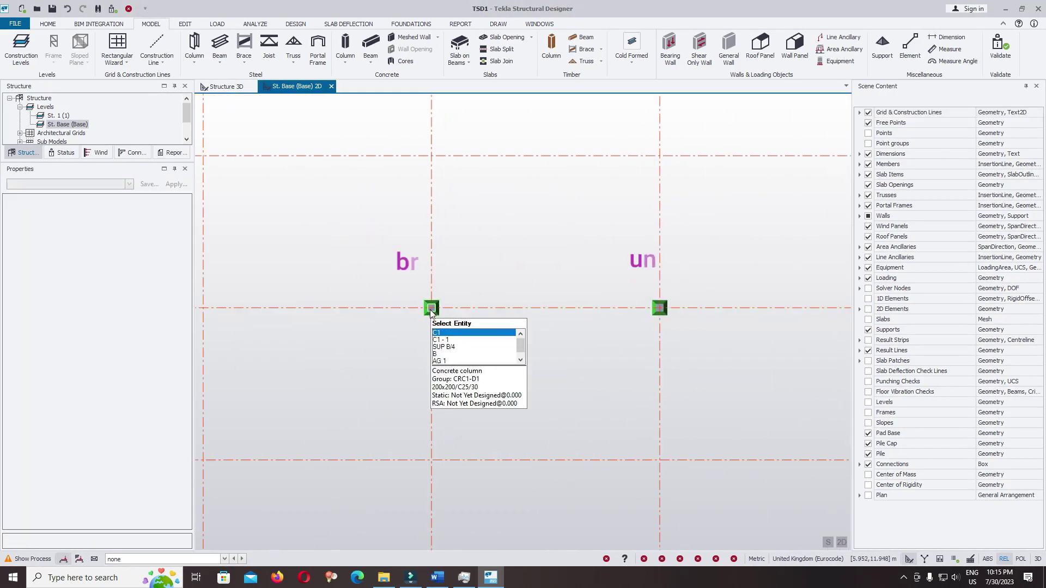
pyautogui.scroll(1, 430, 309)
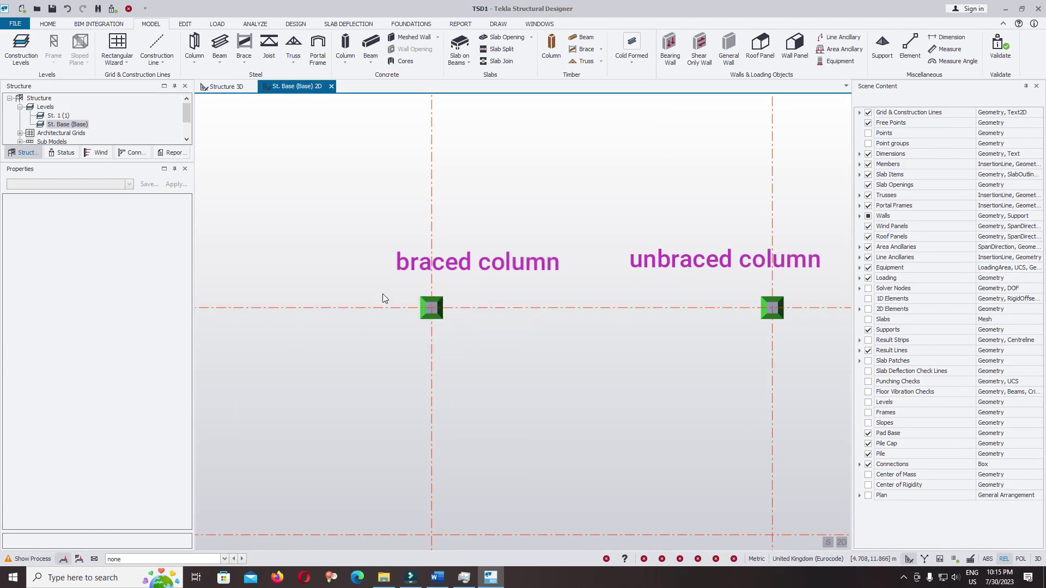
pyautogui.moveTo(683, 331); pyautogui.dragTo(534, 326, button='middle')
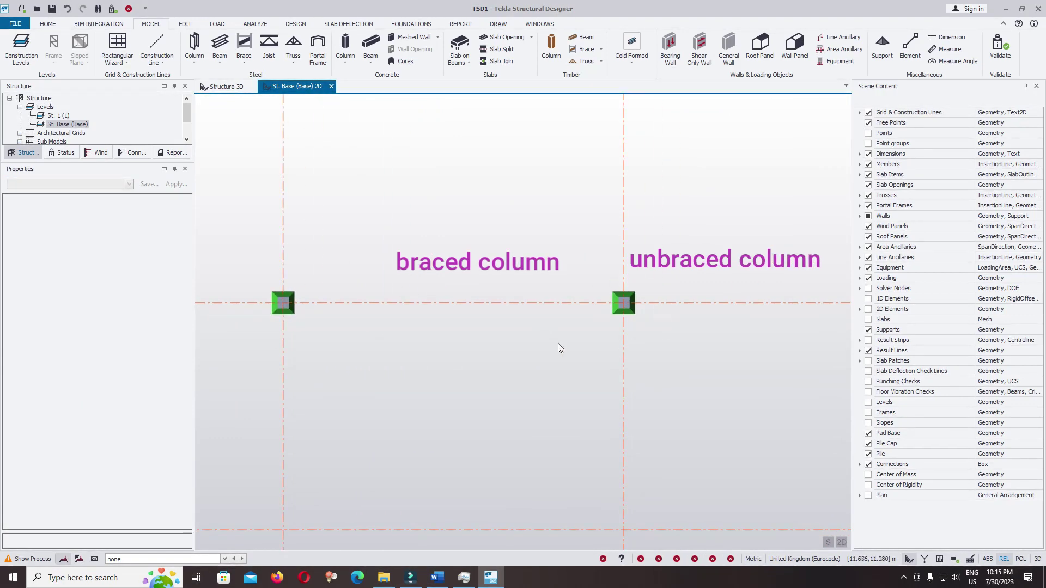
pyautogui.hotkey('ctrl', 'Tab')
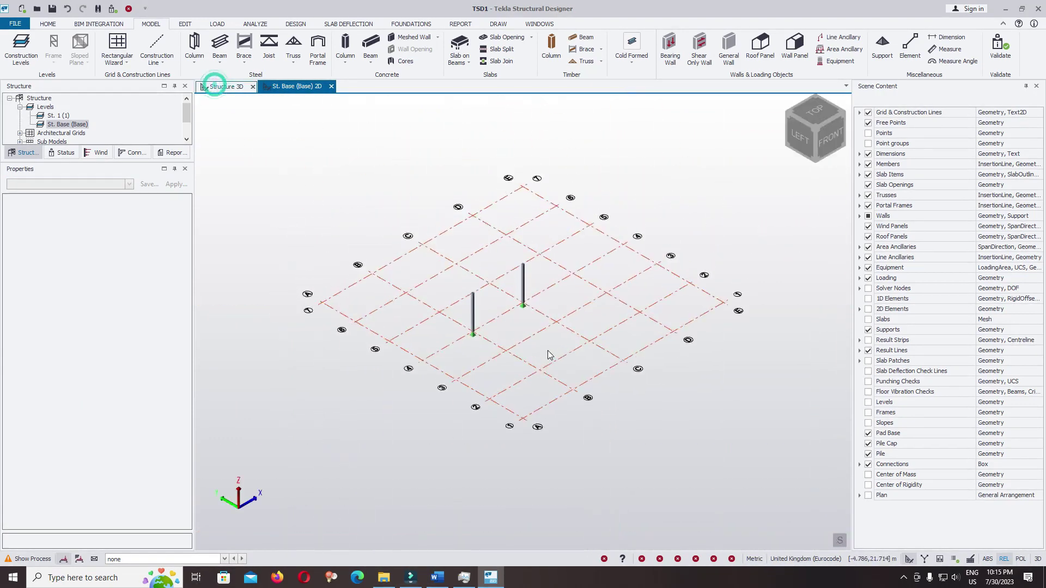
pyautogui.moveTo(517, 406)
pyautogui.scroll(5, 518, 404)
# Set My and Mx to Fixed on supports SUP B/4 and SUP C/4
pyautogui.click(441, 316)
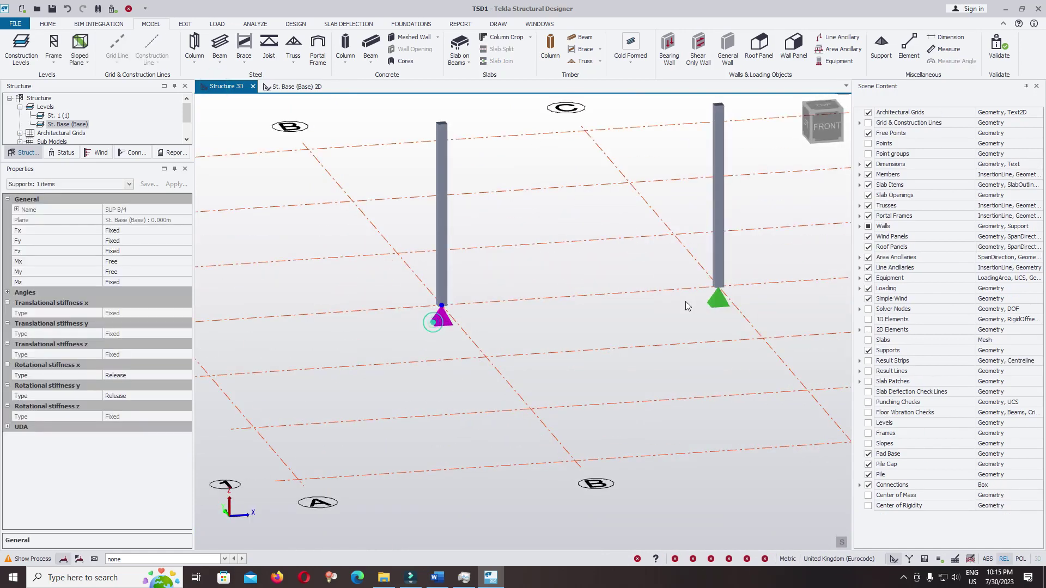
pyautogui.click(718, 303)
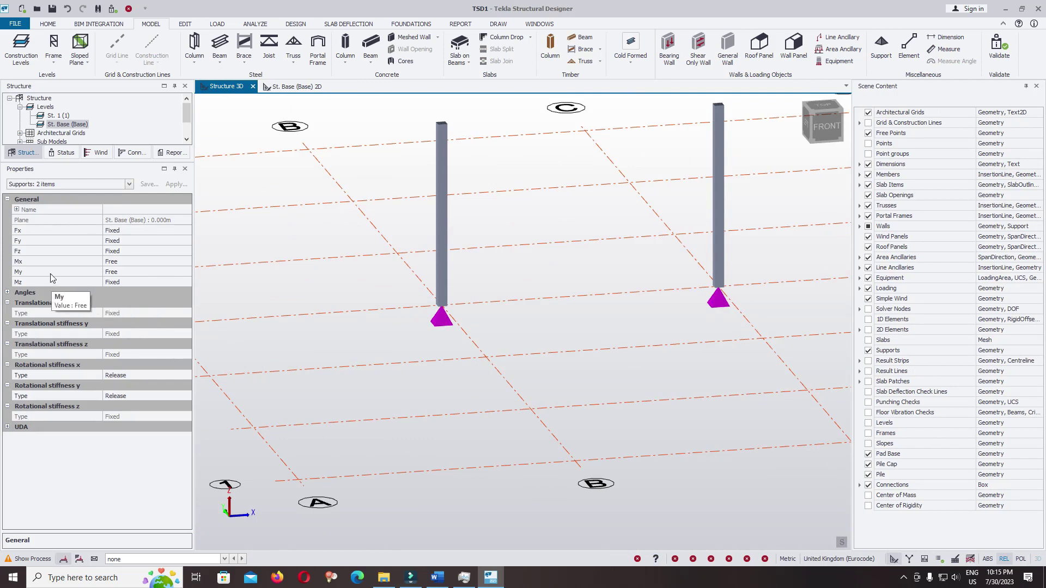
pyautogui.click(181, 269)
pyautogui.click(187, 271)
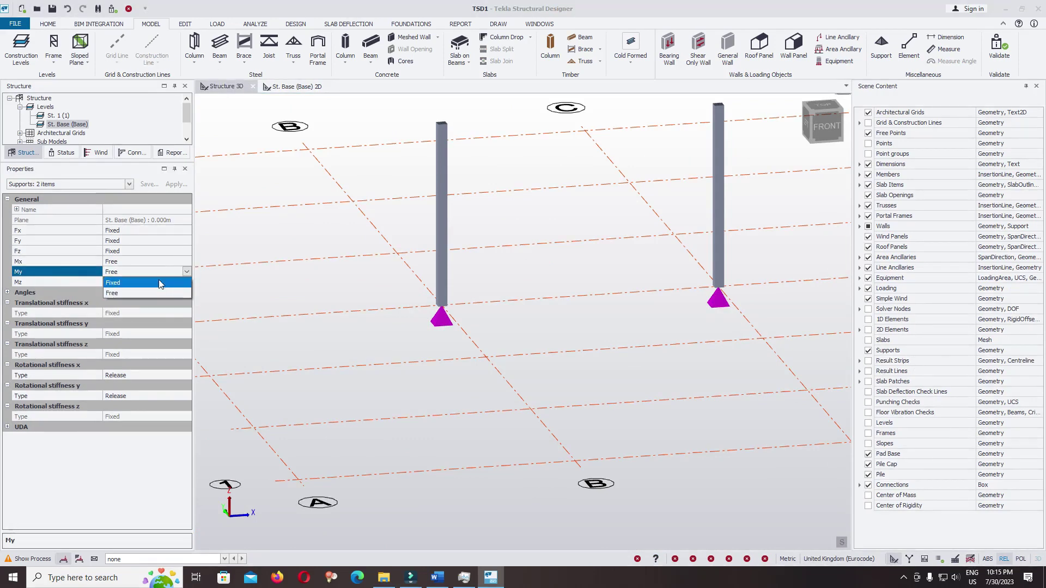
pyautogui.click(160, 283)
pyautogui.click(158, 262)
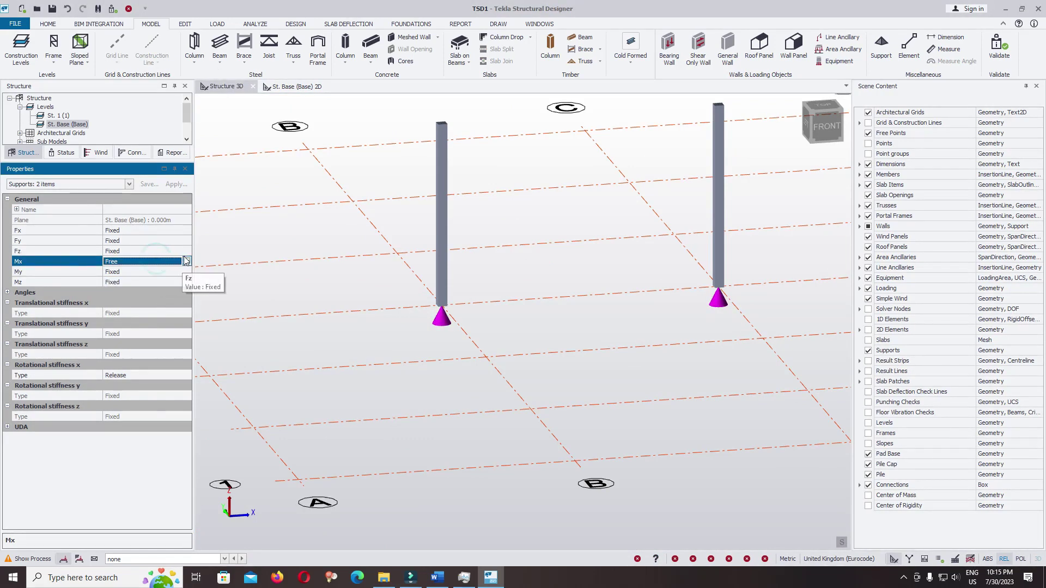
pyautogui.click(187, 261)
pyautogui.click(150, 271)
pyautogui.scroll(-3, 455, 436)
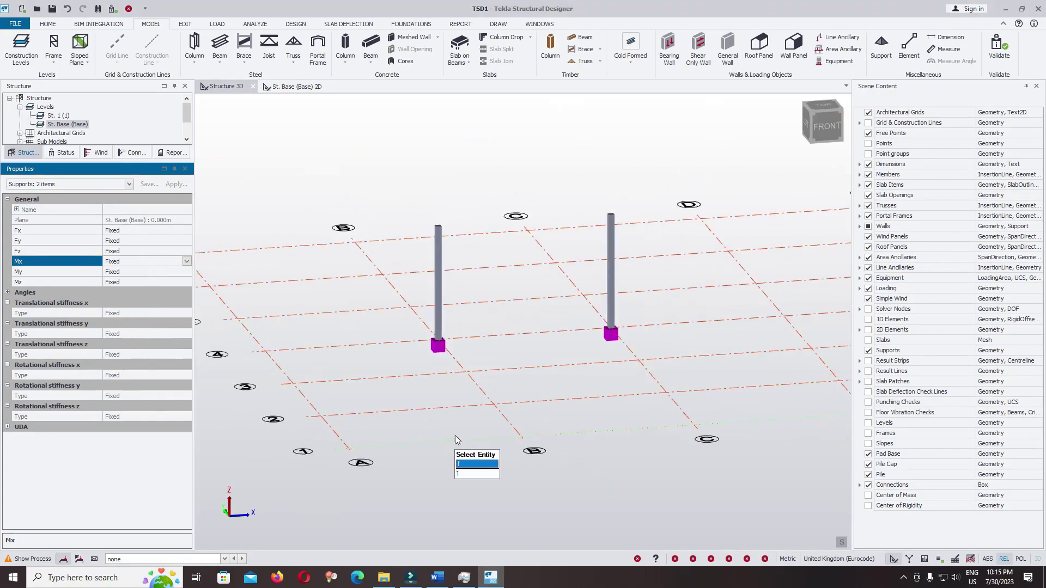
# Make 2 Dead the current loadcase
pyautogui.moveTo(577, 309)
pyautogui.mouseDown(button='middle')
pyautogui.moveTo(367, 369)
pyautogui.moveTo(564, 296)
pyautogui.moveTo(443, 401)
pyautogui.moveTo(569, 301)
pyautogui.mouseUp(button='middle')
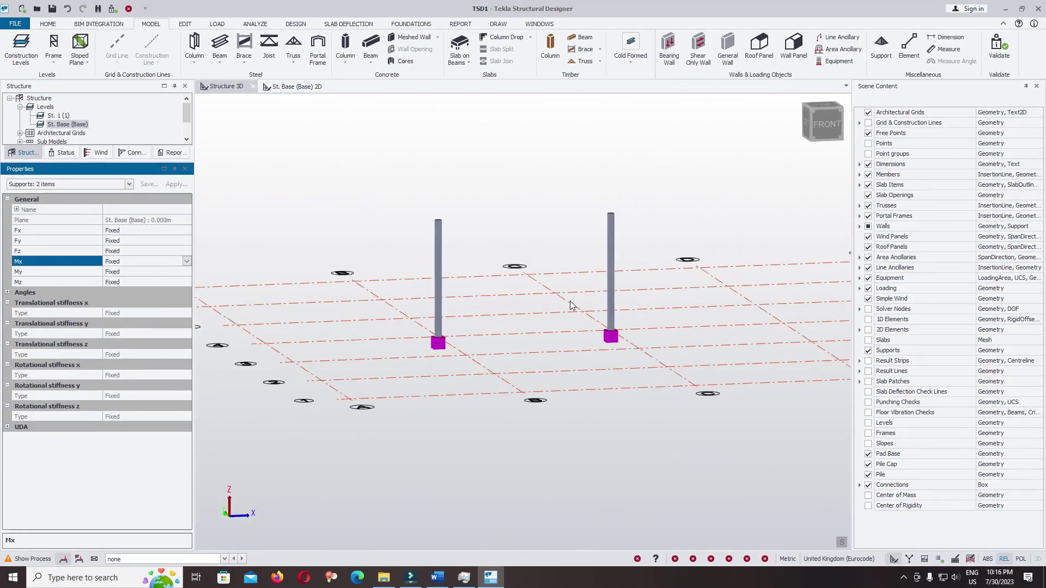
pyautogui.click(224, 559)
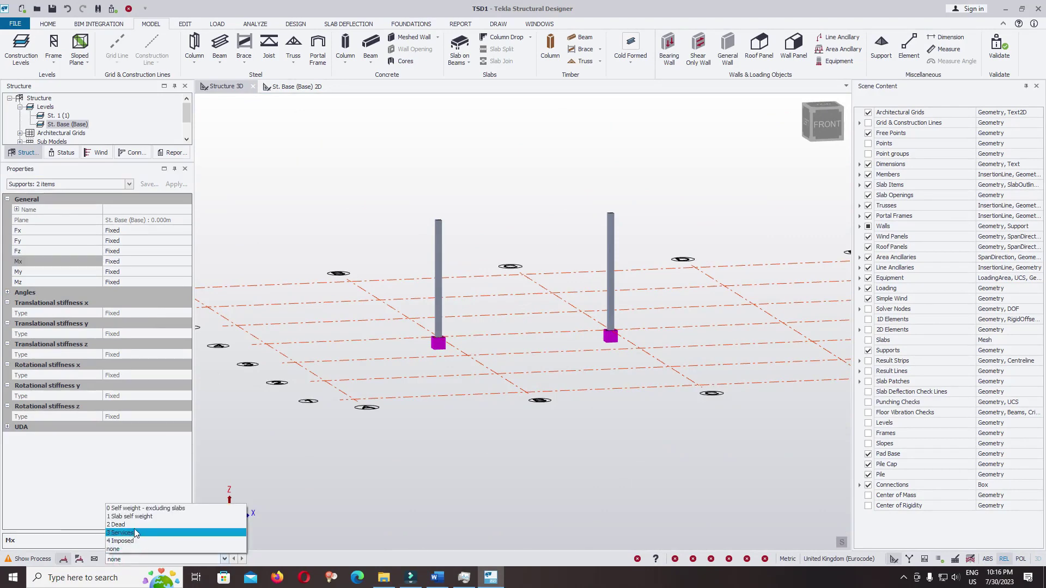
pyautogui.click(116, 525)
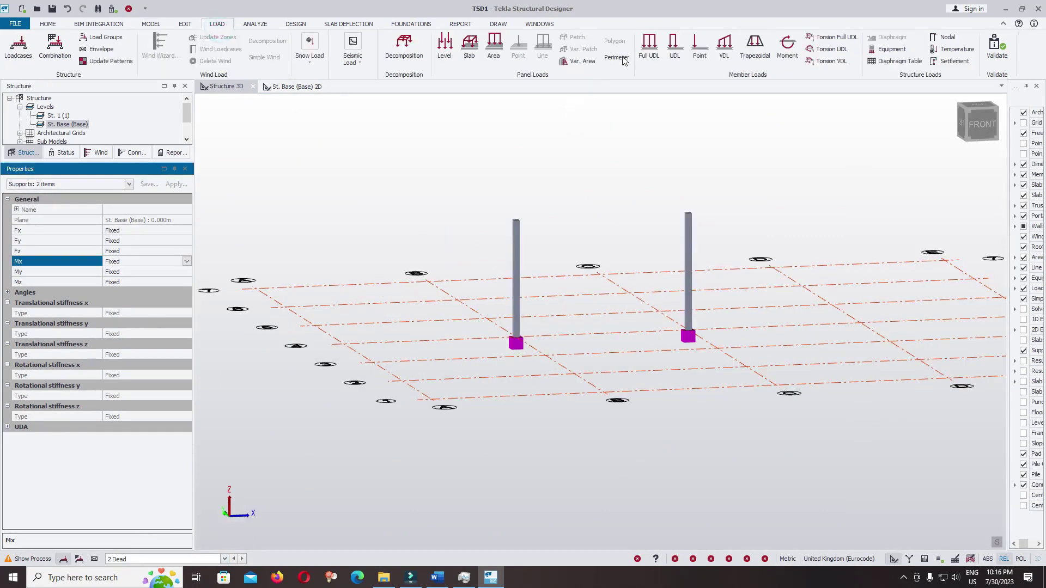
# Apply 40 kN point loads to both column tops in the Dead loadcase
pyautogui.click(700, 47)
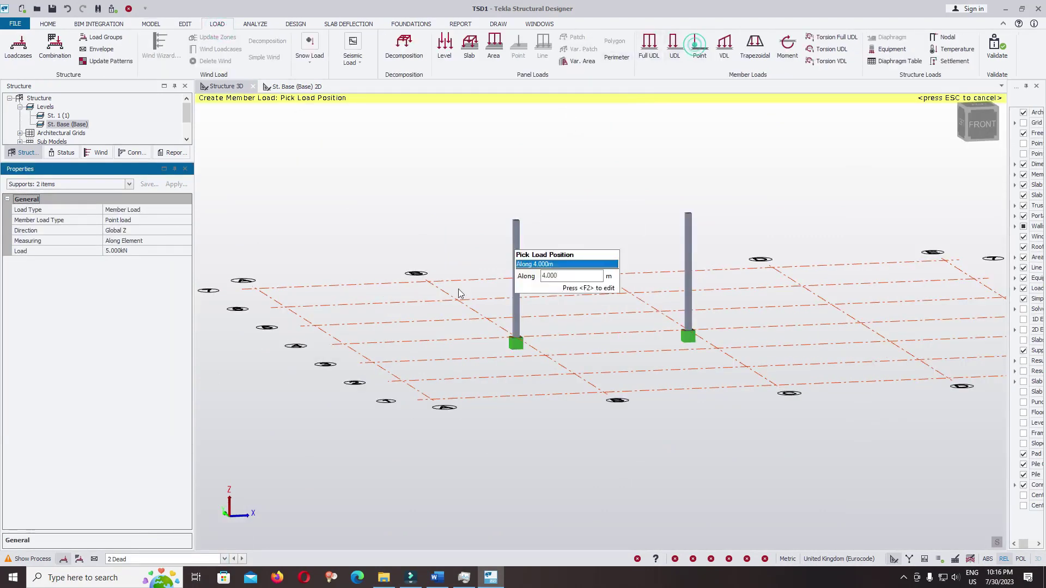
pyautogui.click(137, 250)
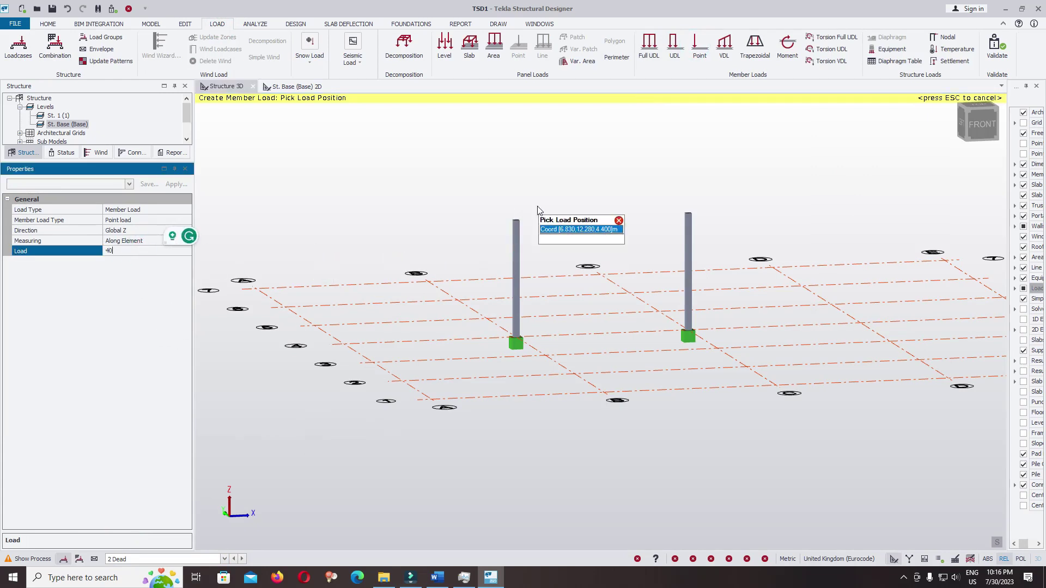
pyautogui.click(516, 222)
pyautogui.click(691, 216)
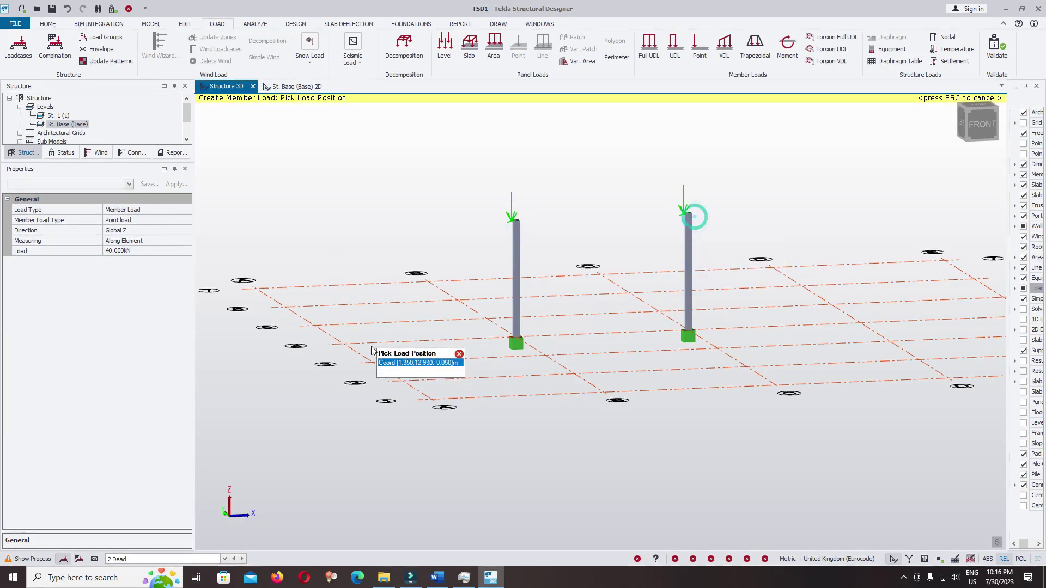
# Apply 40 kN point loads to both column tops in the 4 Imposed loadcase
pyautogui.click(144, 559)
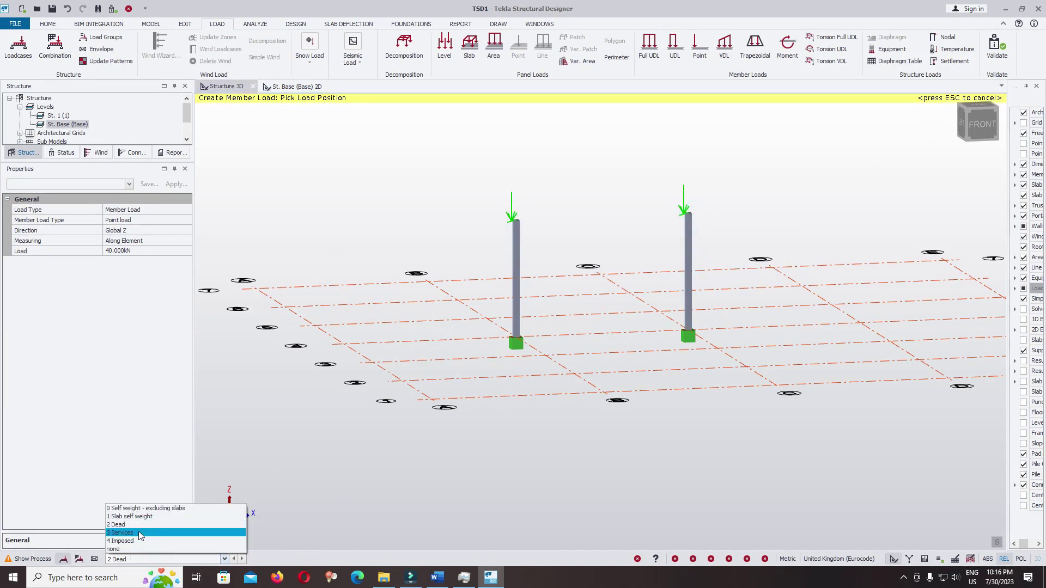
pyautogui.click(139, 541)
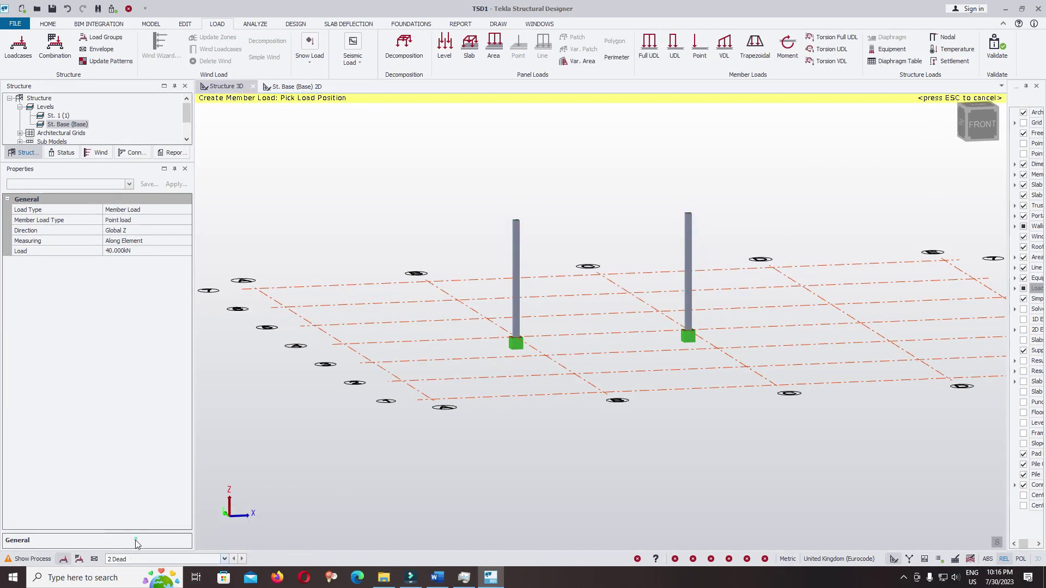
pyautogui.click(142, 252)
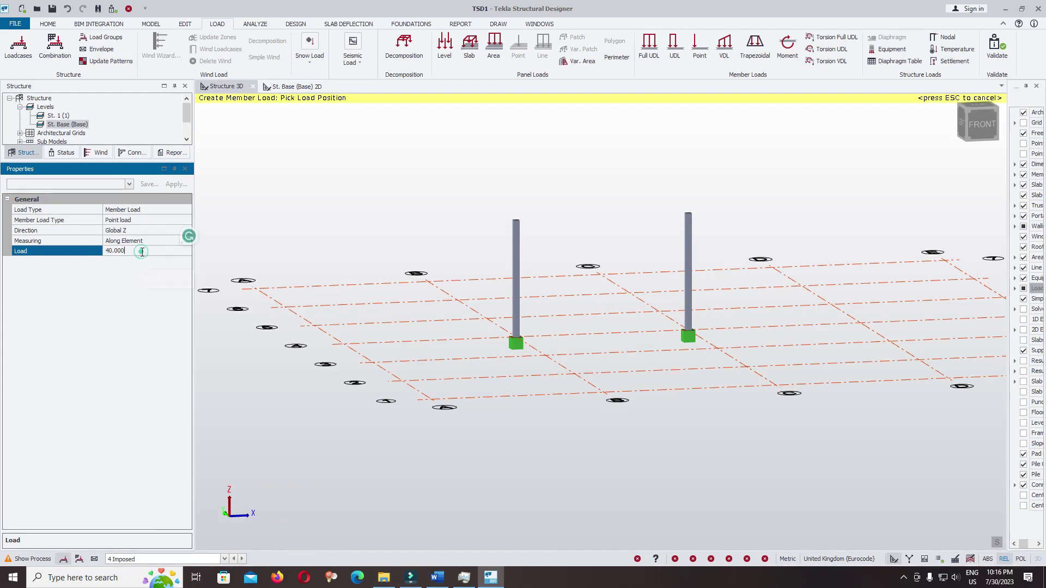
pyautogui.click(520, 219)
pyautogui.click(688, 219)
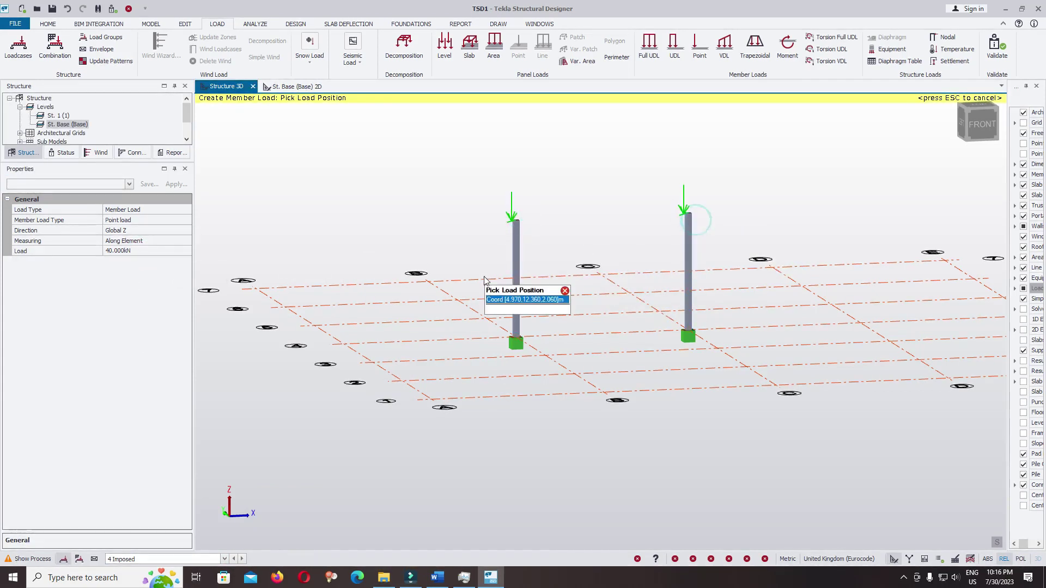
pyautogui.press('Escape')
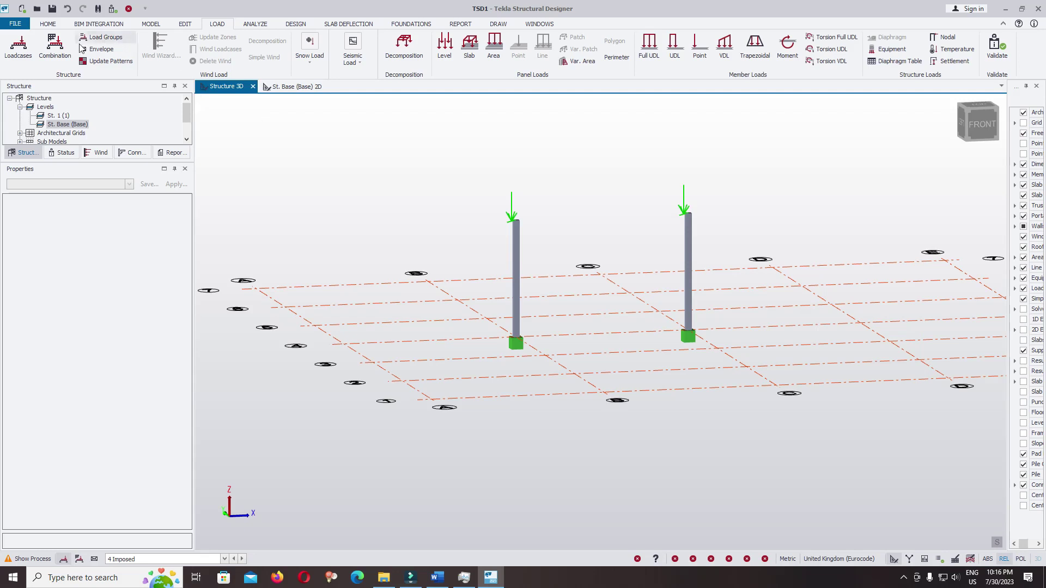
pyautogui.click(19, 48)
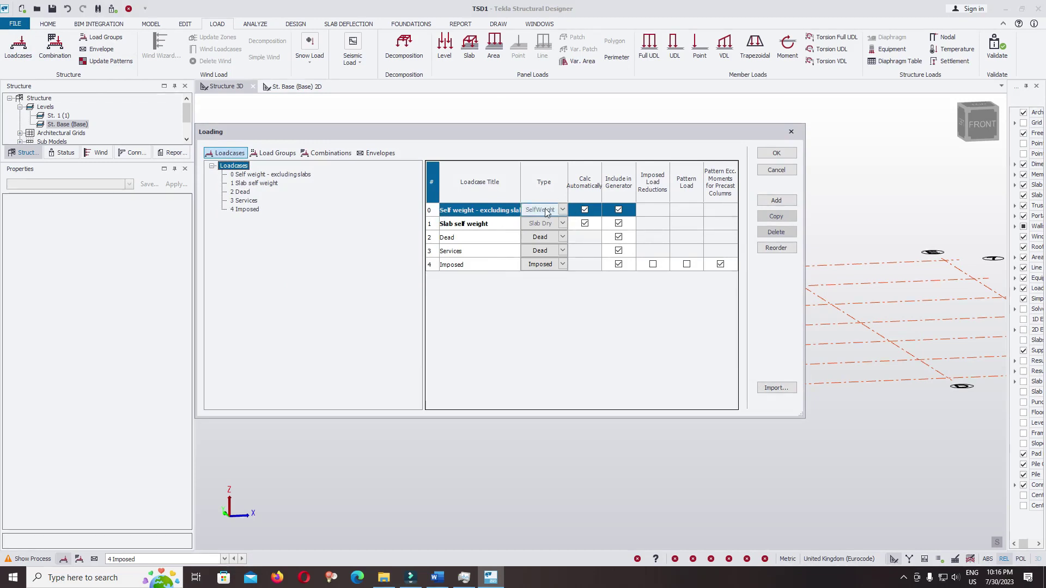
# Generate Eurocode combinations with EQU included and Accidental and Seismic excluded
pyautogui.click(269, 155)
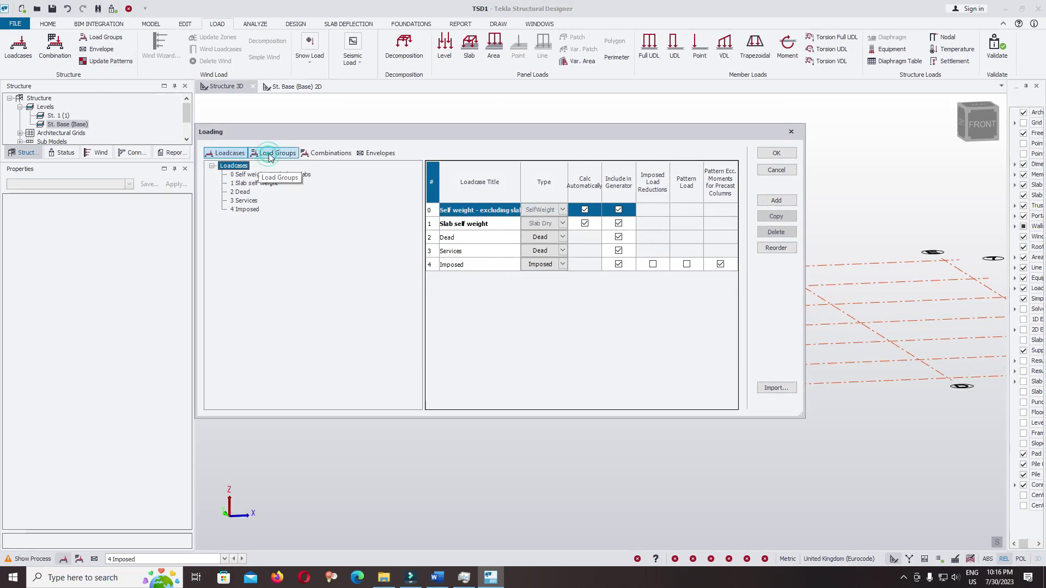
pyautogui.click(328, 154)
pyautogui.click(773, 403)
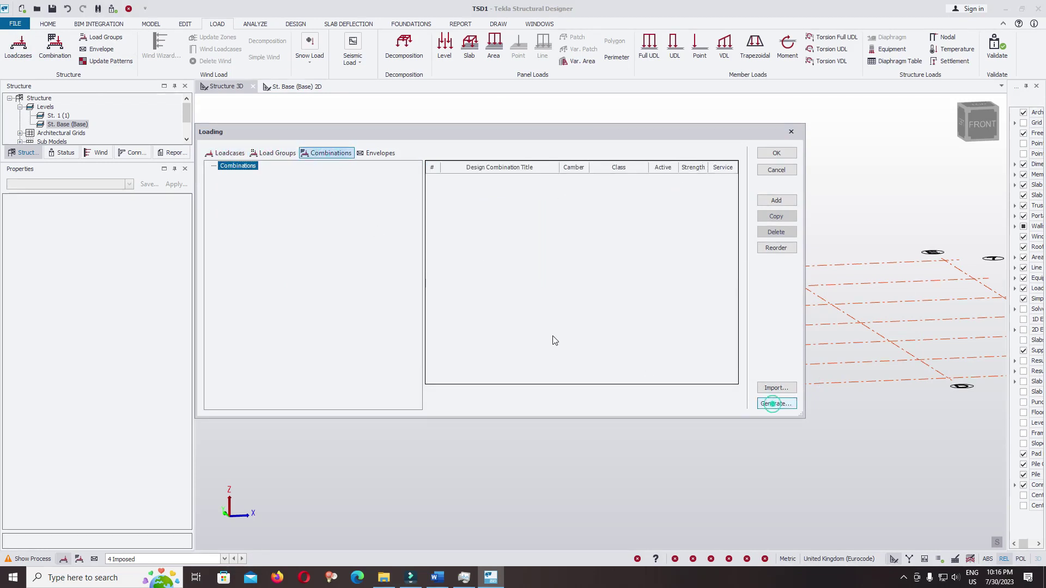
pyautogui.click(637, 243)
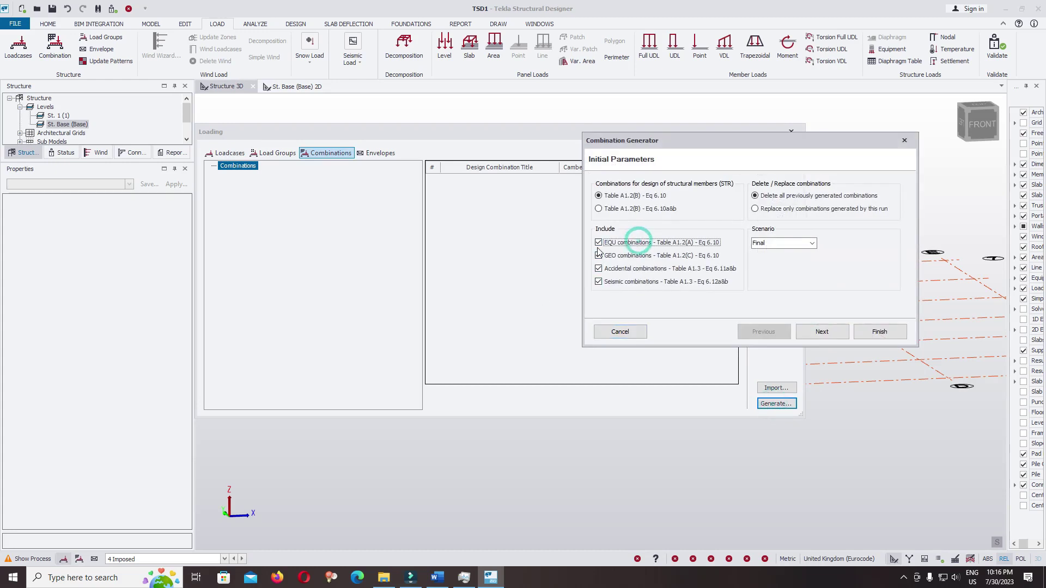
pyautogui.click(627, 269)
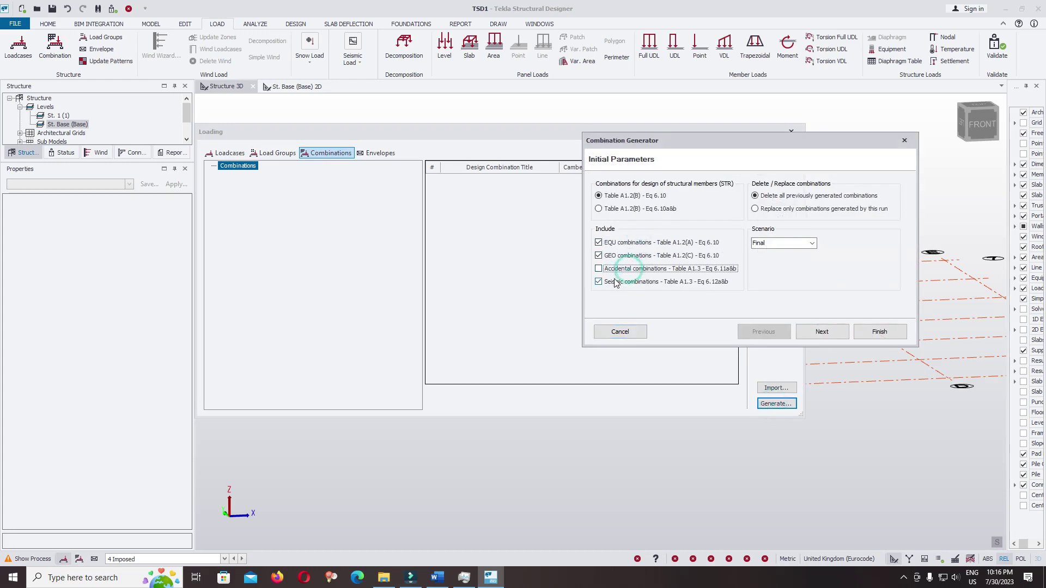
pyautogui.click(610, 284)
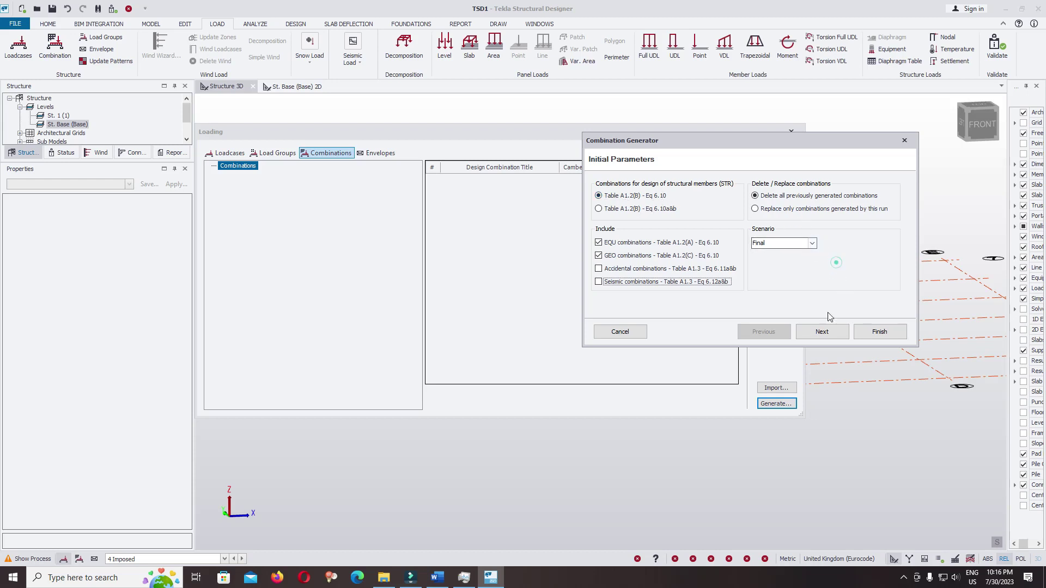
pyautogui.click(822, 331)
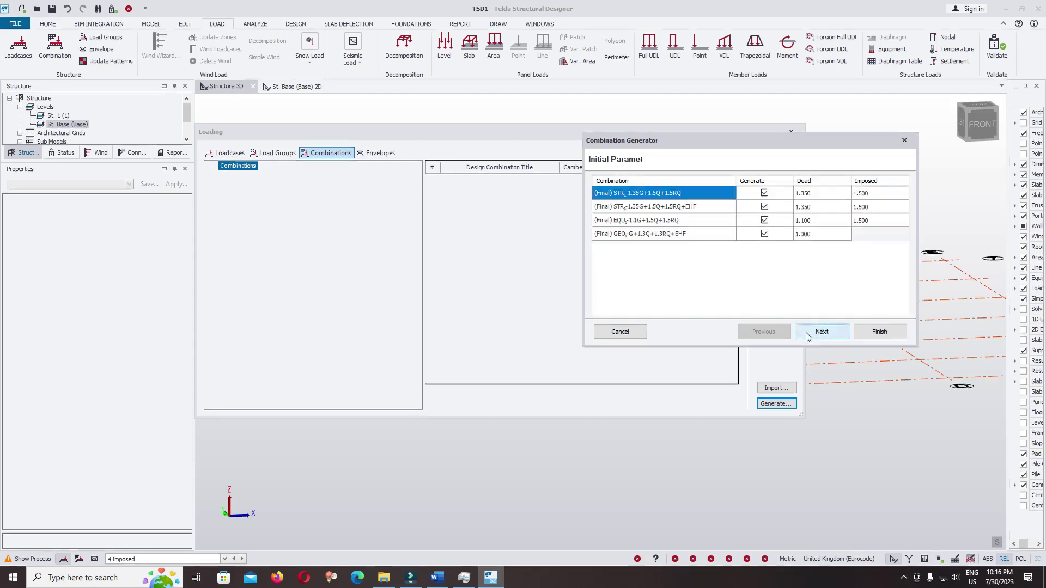
pyautogui.click(874, 331)
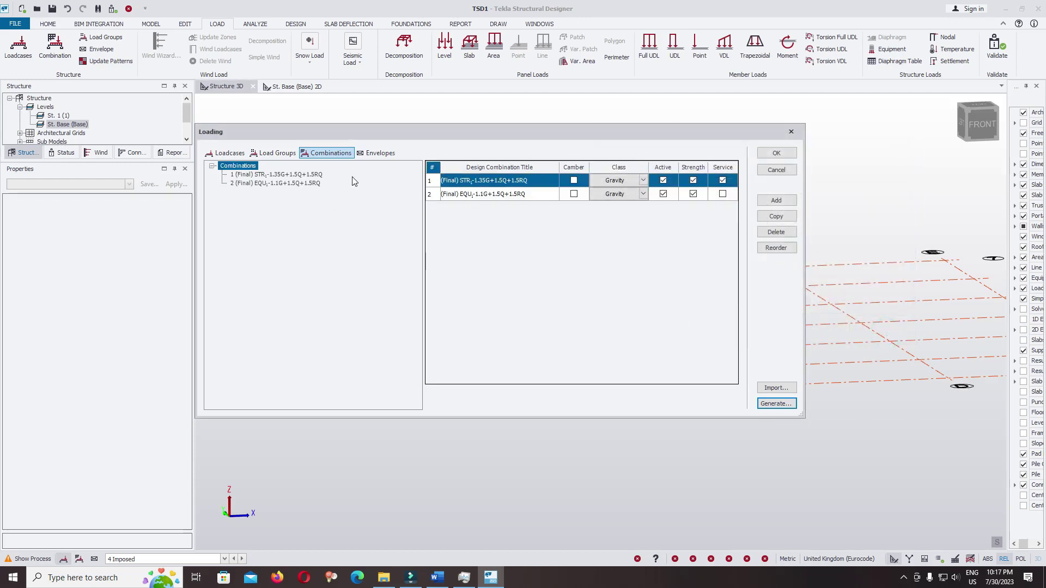
pyautogui.click(379, 153)
# Add envelope 1 containing both STR and EQU combinations and close the Loading dialog
pyautogui.click(778, 200)
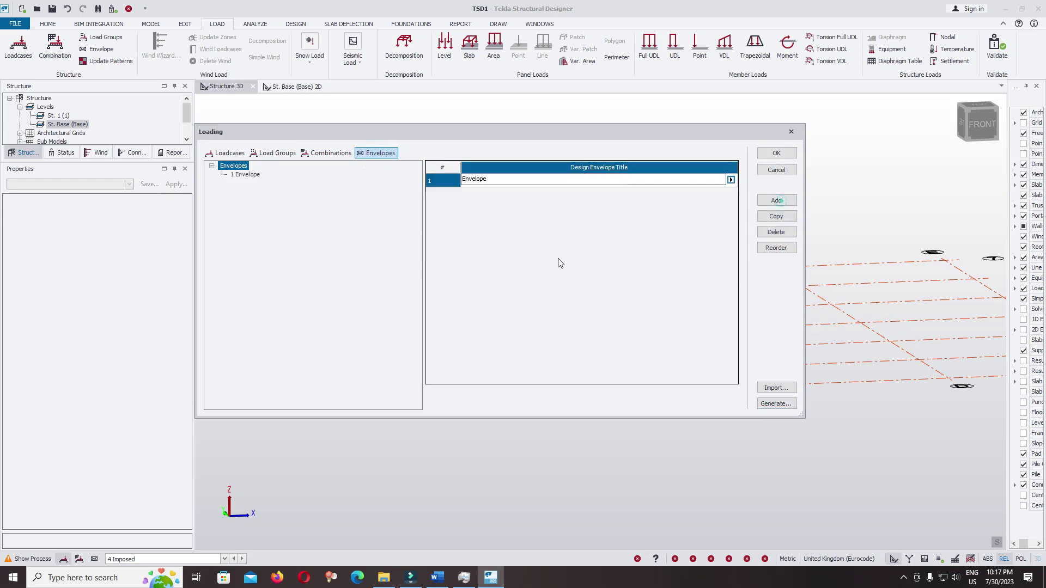
pyautogui.click(246, 175)
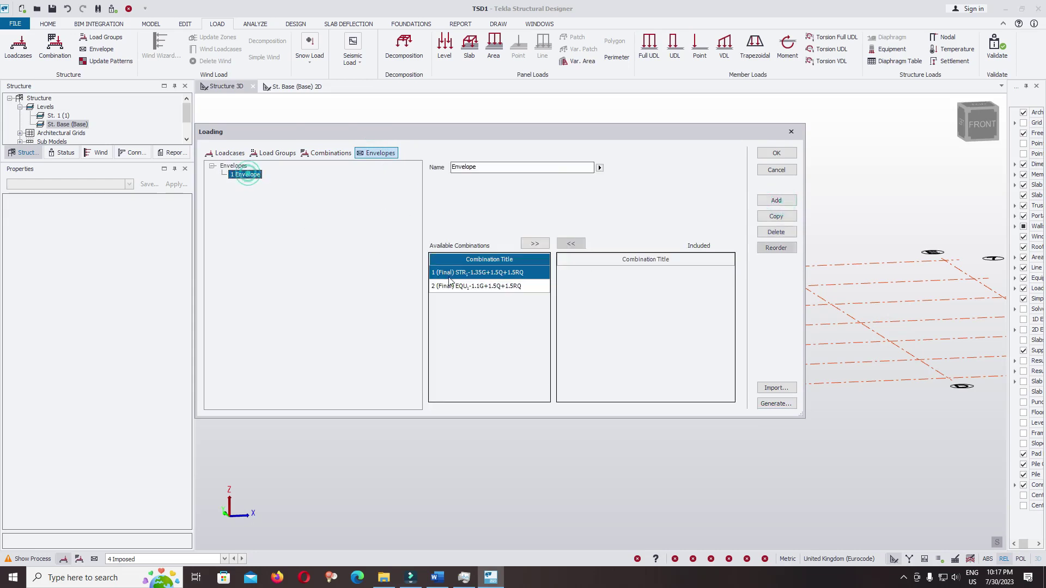
pyautogui.keyDown('shift'); pyautogui.click(486, 288); pyautogui.keyUp('shift')
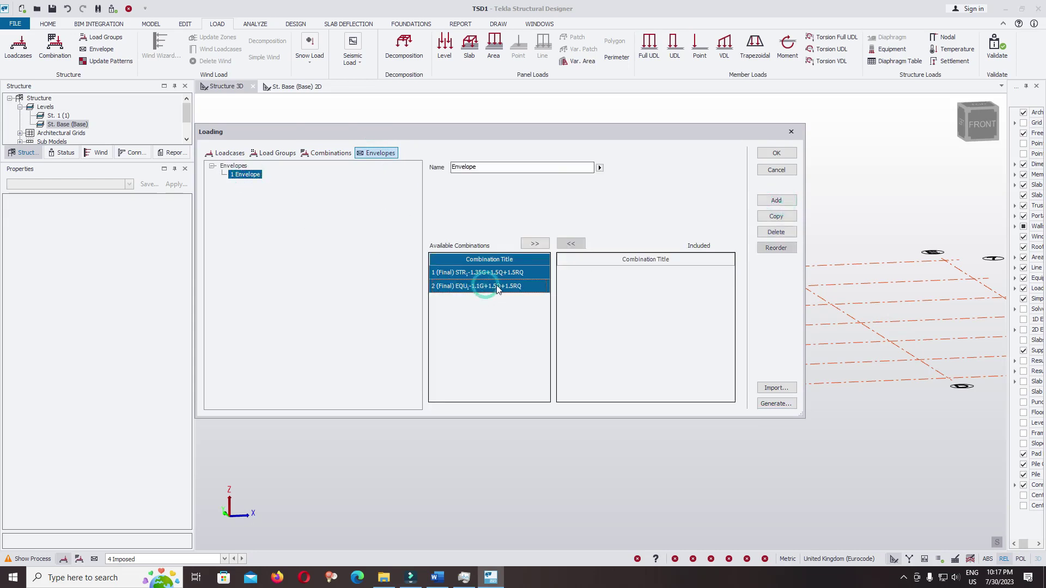
pyautogui.click(535, 243)
pyautogui.click(776, 154)
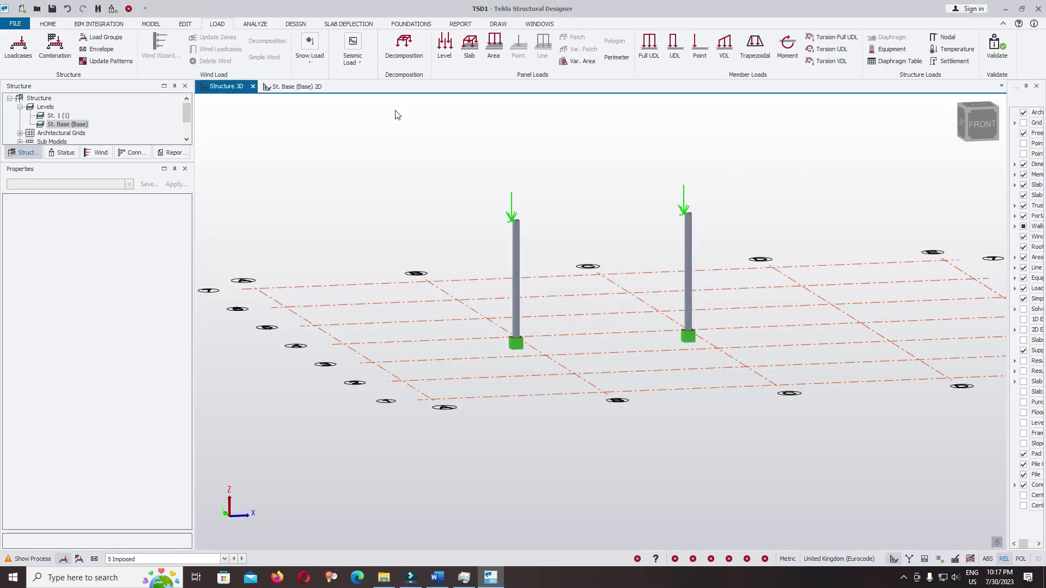
# Run the static concrete design from the Design tab
pyautogui.click(255, 25)
pyautogui.click(297, 24)
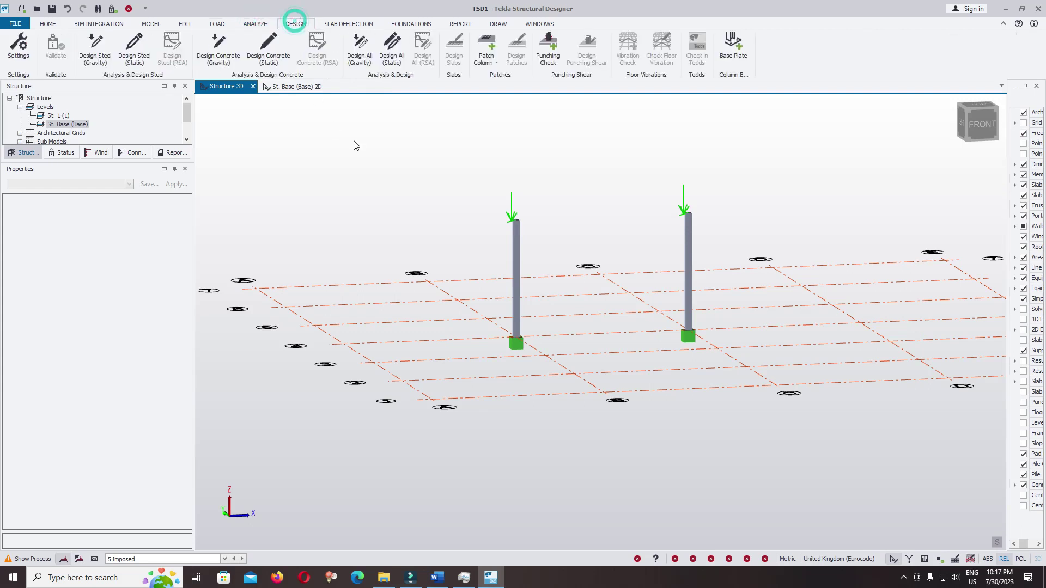
pyautogui.click(267, 49)
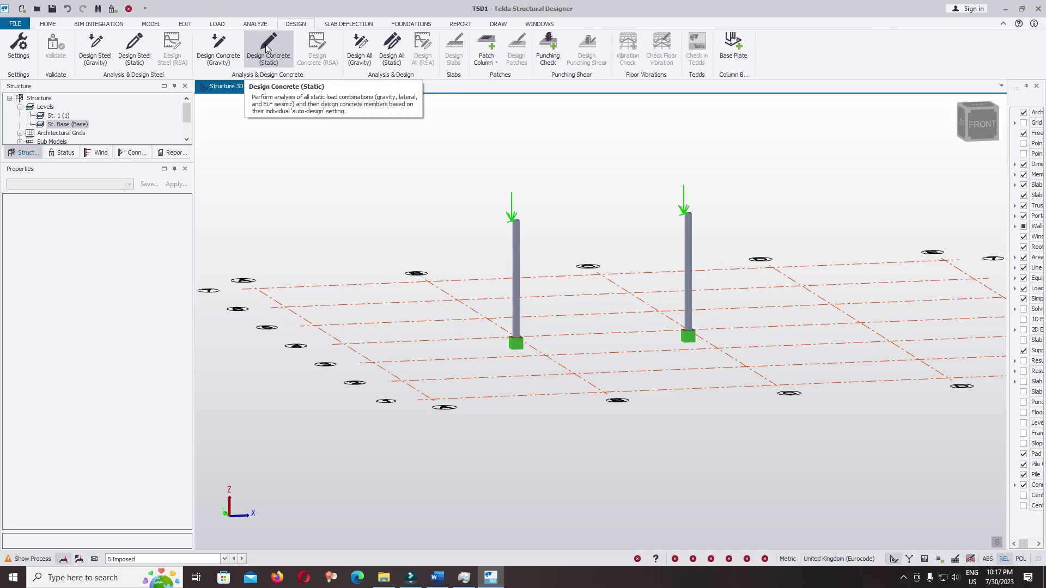
pyautogui.click(267, 49)
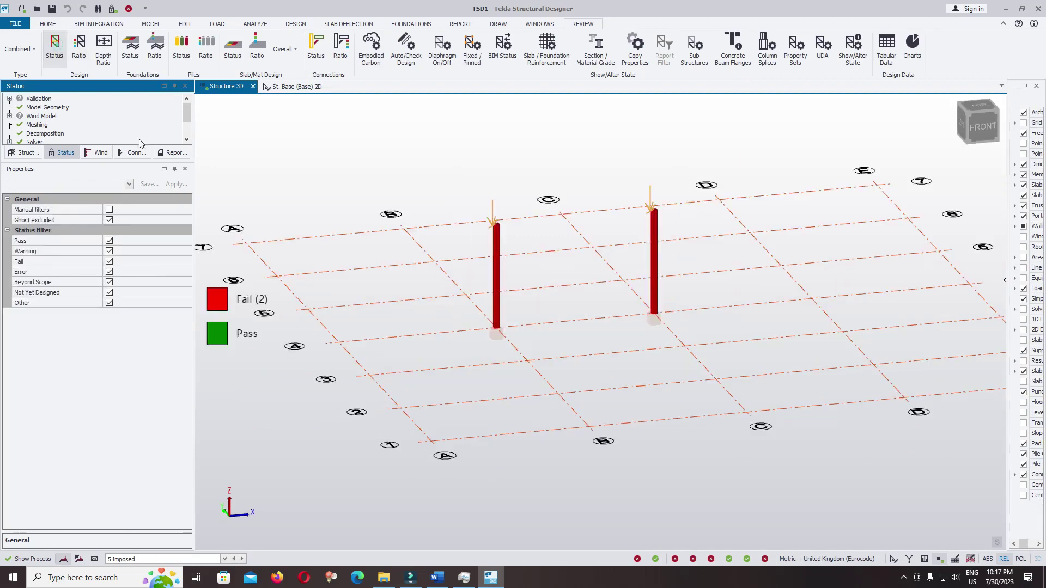
# Show design status and utilisation ratios, where both columns fail, then bring up column C1's actions
pyautogui.click(76, 58)
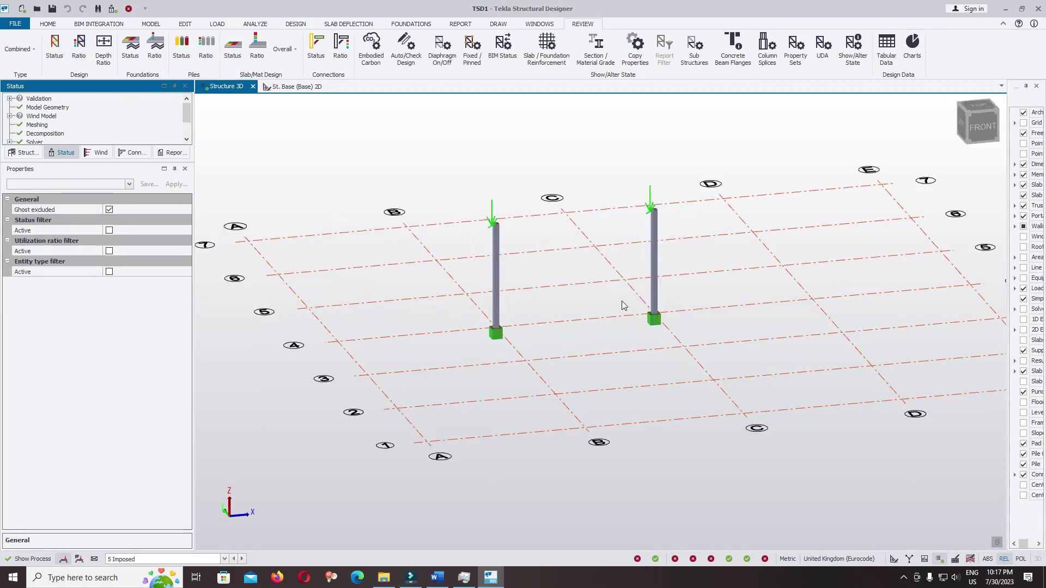
pyautogui.click(79, 48)
pyautogui.moveTo(656, 255)
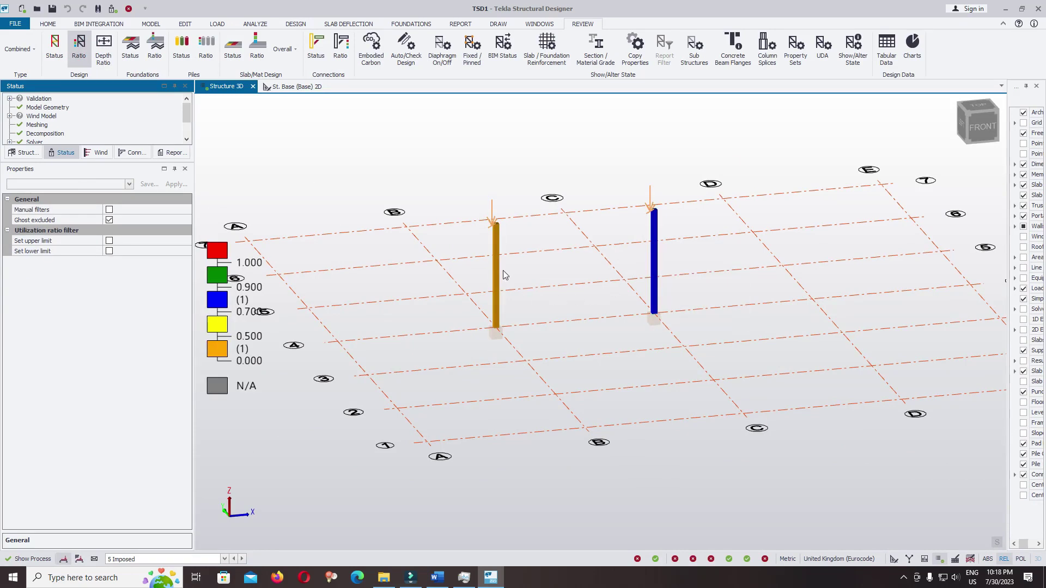
pyautogui.moveTo(496, 271)
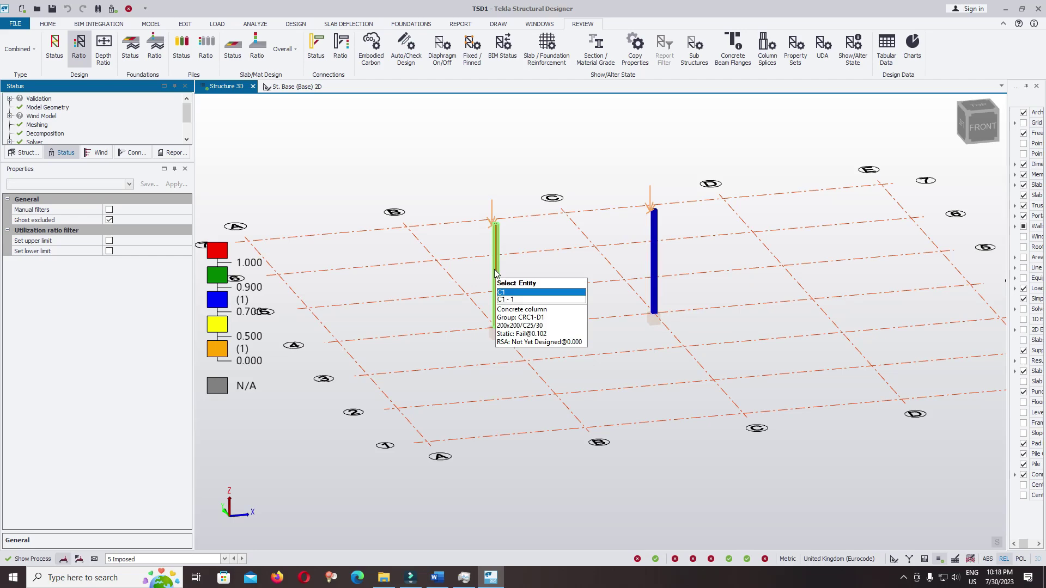
pyautogui.click(495, 272)
pyautogui.rightClick(498, 281)
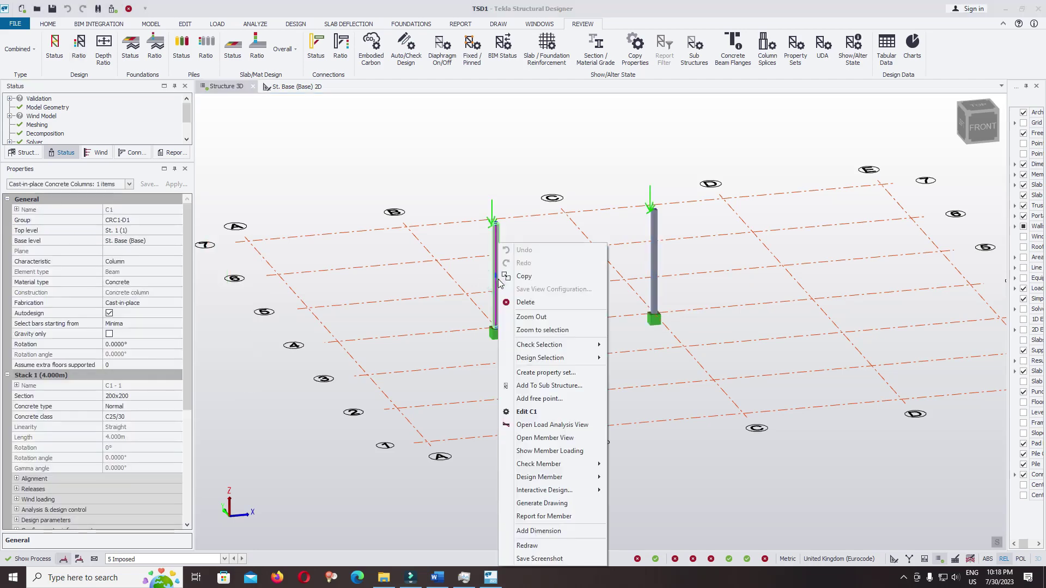
# Open column C1's design check results and view its ties summary
pyautogui.click(579, 464)
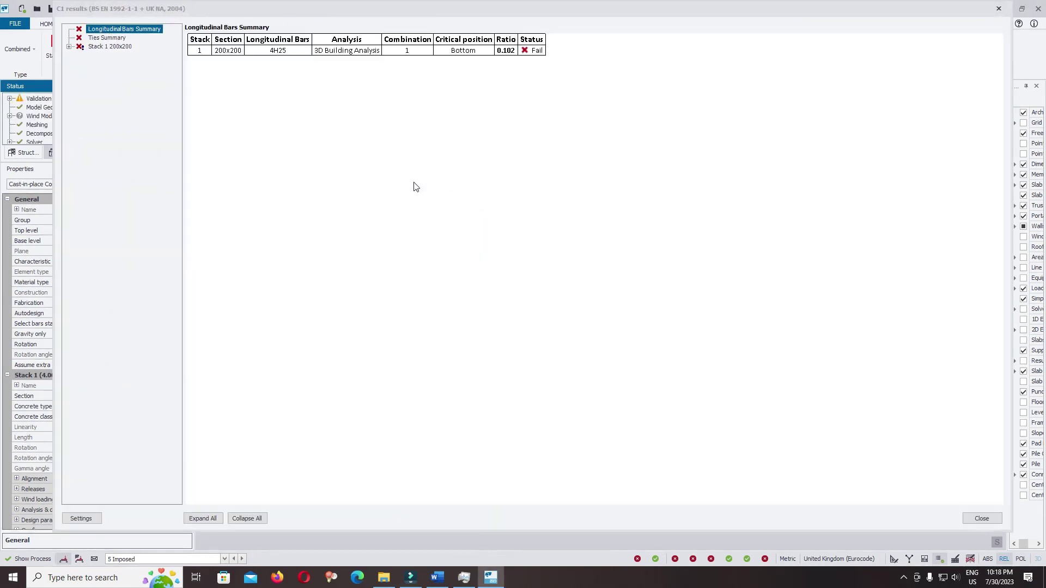
pyautogui.click(102, 35)
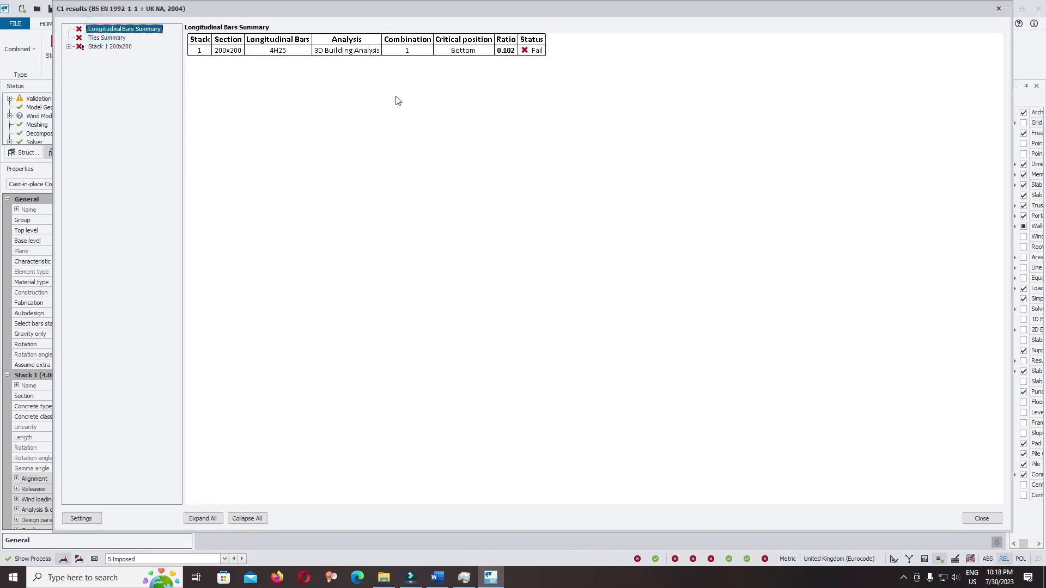
pyautogui.click(348, 54)
pyautogui.click(108, 39)
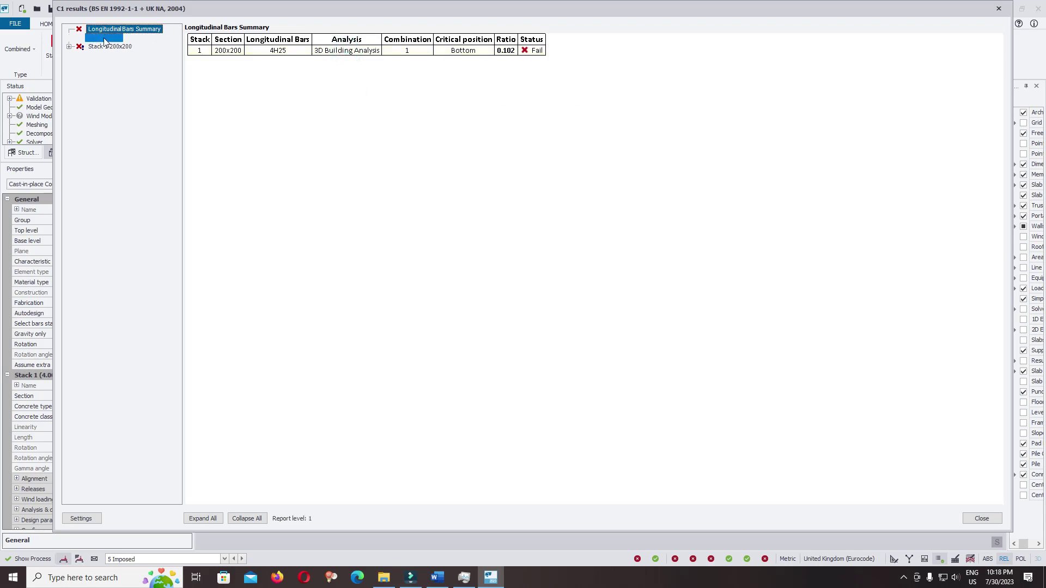
# Review Stack 1's bar limit checks, where 1963 mm² exceeds the 1600 mm² maximum, and shear ties
pyautogui.click(69, 47)
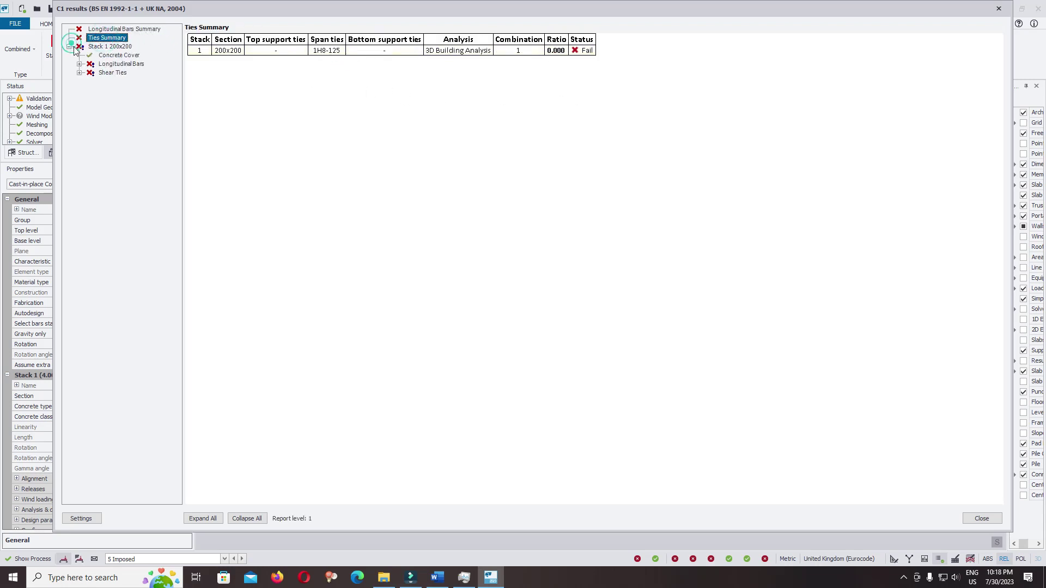
pyautogui.click(106, 55)
pyautogui.click(80, 65)
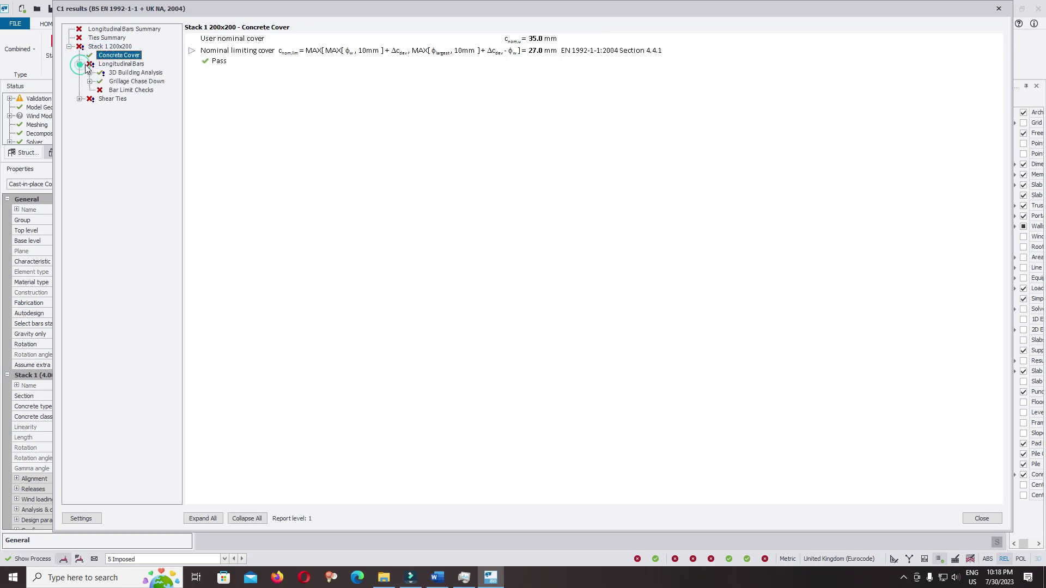
pyautogui.click(131, 90)
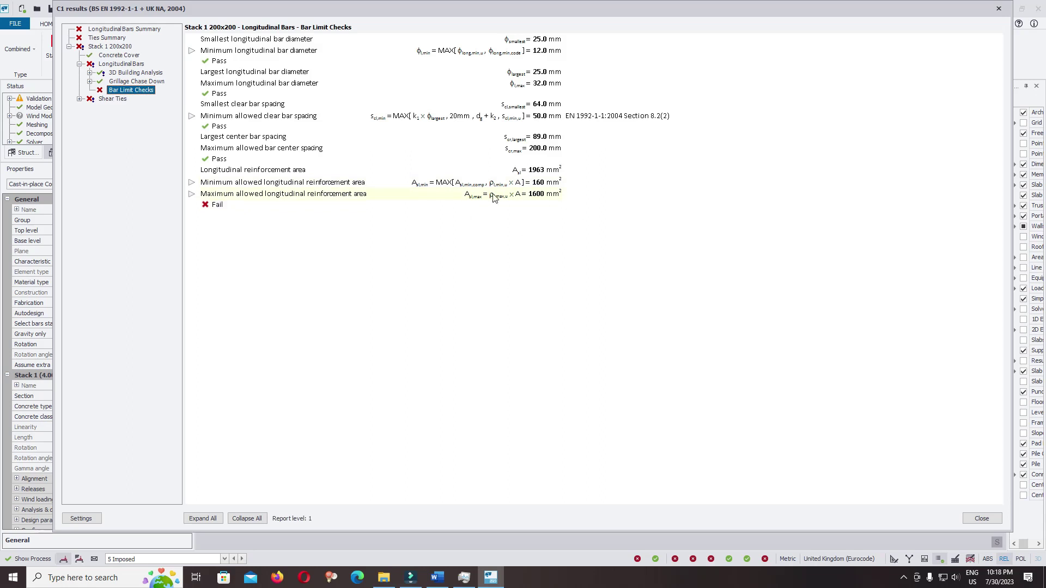
pyautogui.click(80, 99)
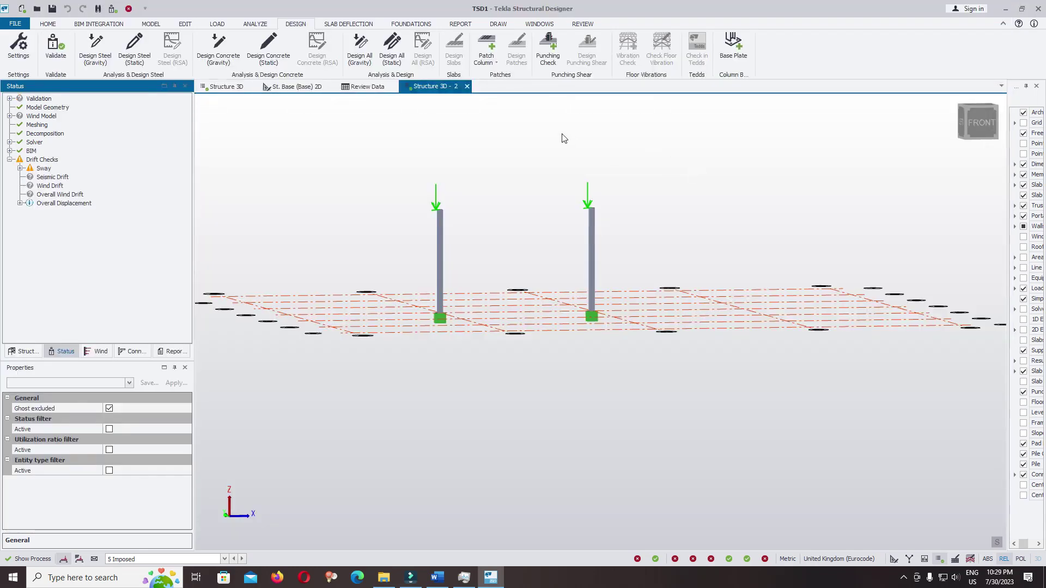
# Show design status and ratios, which fail on both columns, and zoom in on them
pyautogui.click(583, 24)
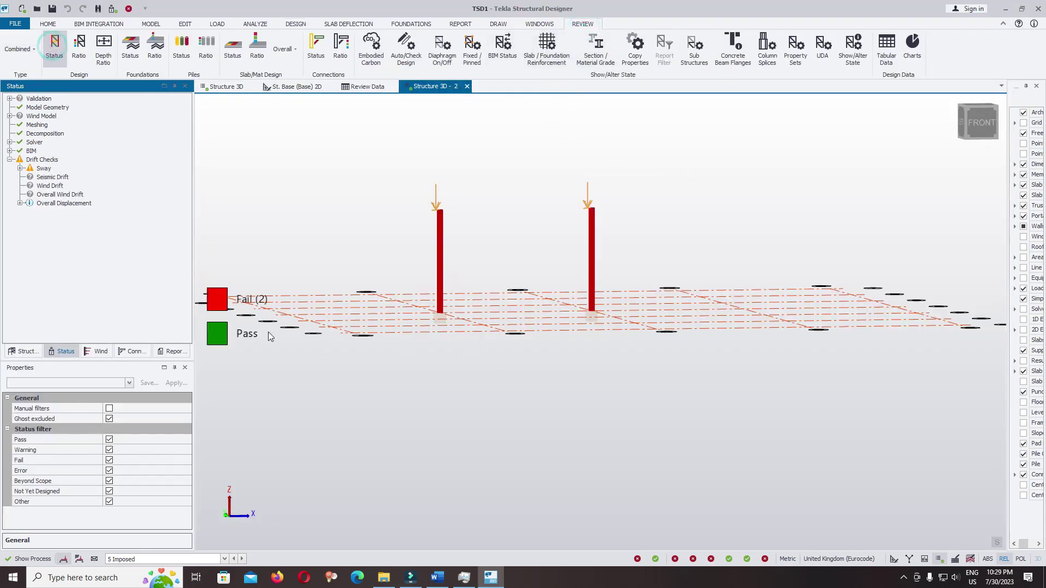
pyautogui.click(79, 63)
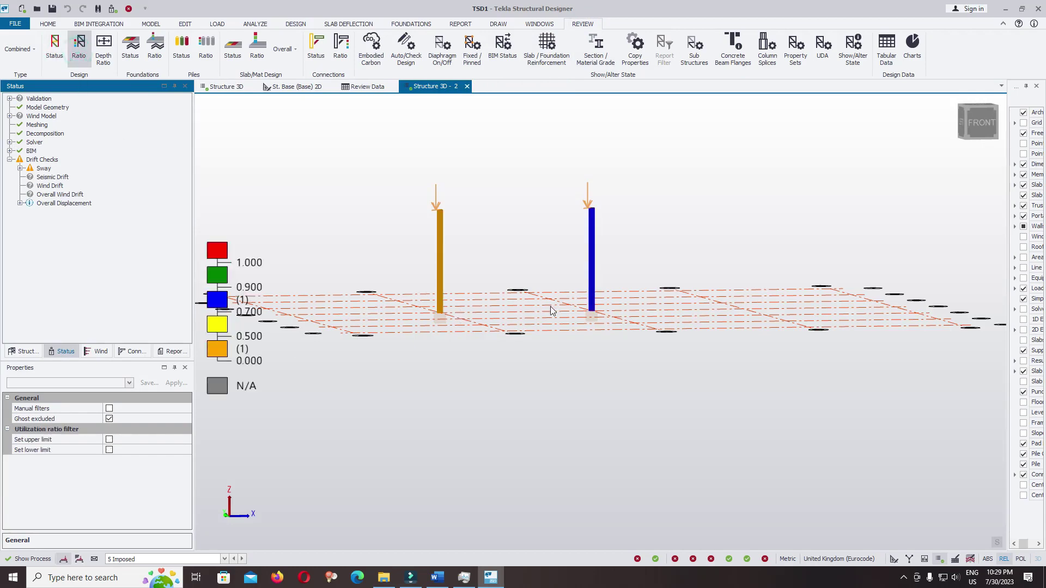
pyautogui.moveTo(424, 302); pyautogui.dragTo(527, 267, button='middle')
pyautogui.scroll(3, 594, 201)
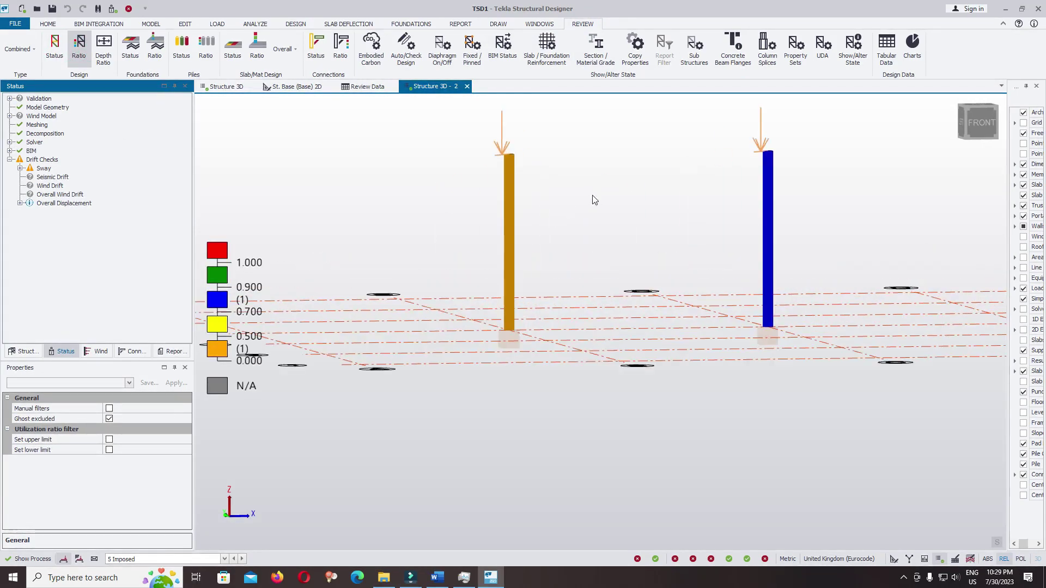
pyautogui.scroll(-2, 399, 229)
pyautogui.scroll(3, 516, 171)
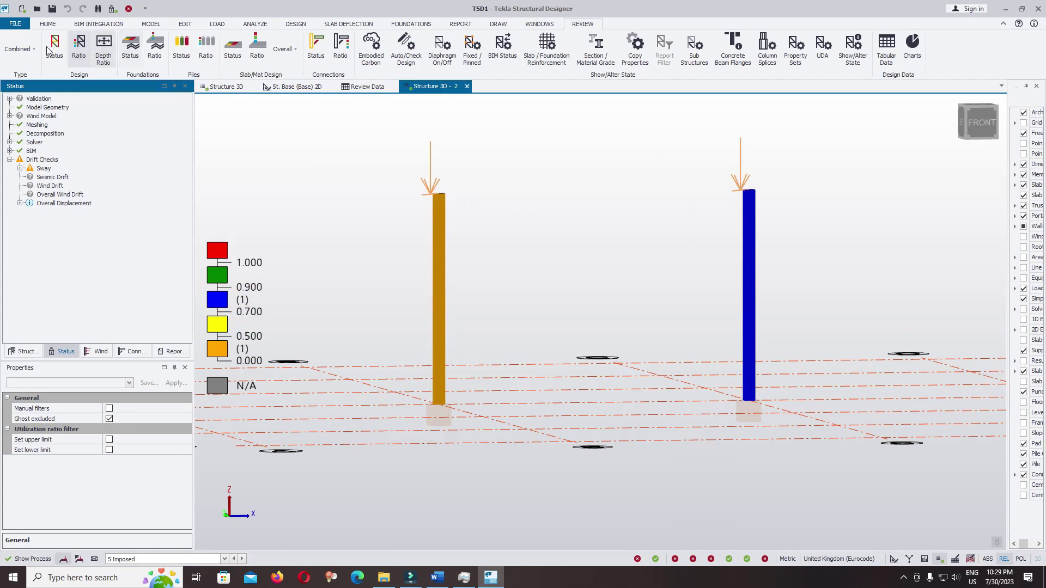
# Open the Critical Sway review table for storey St. 1, showing αcr 2.598 with a Warning
pyautogui.click(42, 159)
pyautogui.click(20, 168)
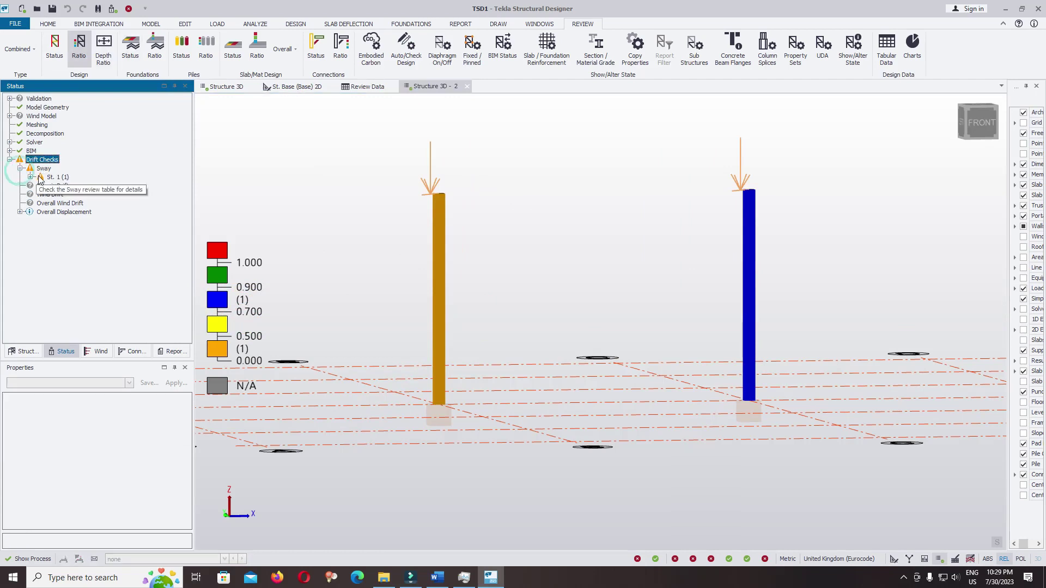
pyautogui.click(30, 177)
pyautogui.rightClick(53, 178)
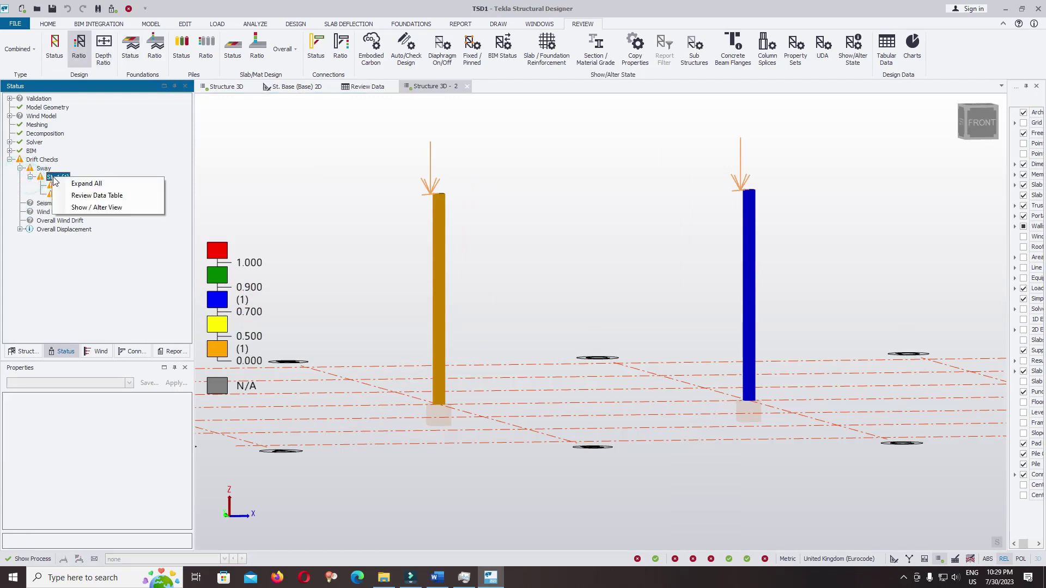
pyautogui.click(76, 200)
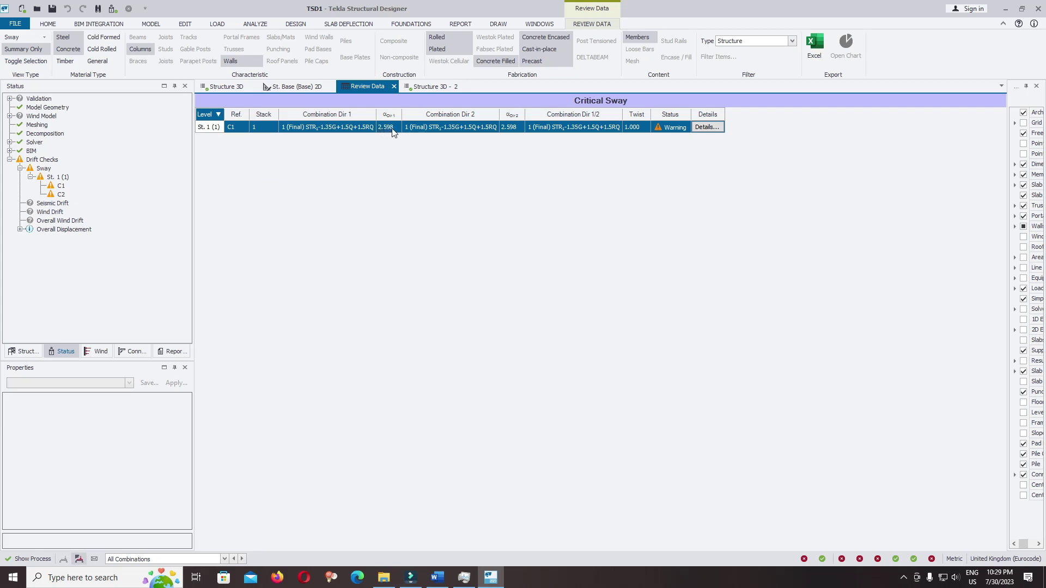
pyautogui.rightClick(58, 177)
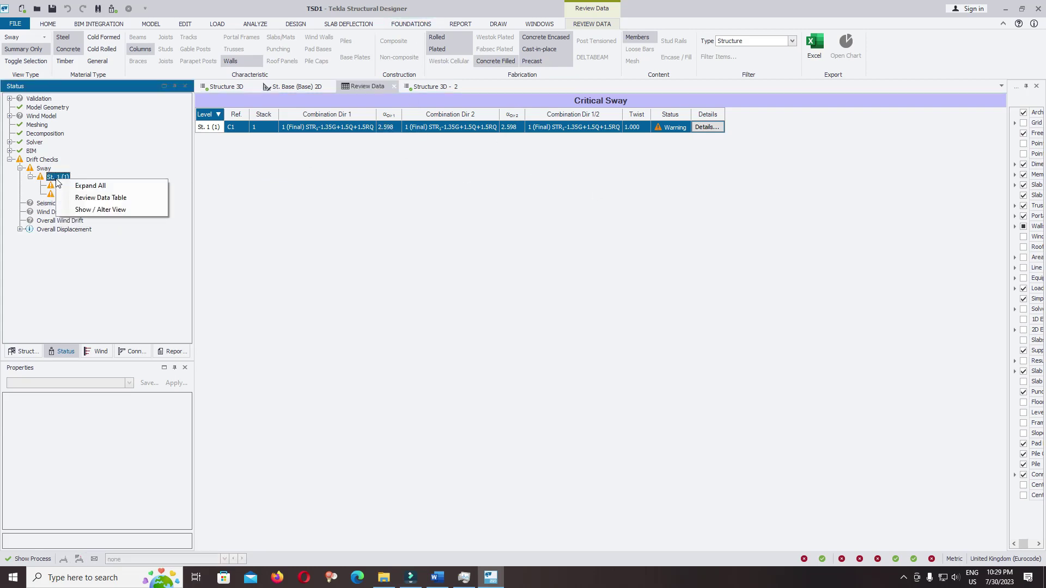
# Display the sway check for St. 1 and column C1 on the 3D model
pyautogui.click(101, 211)
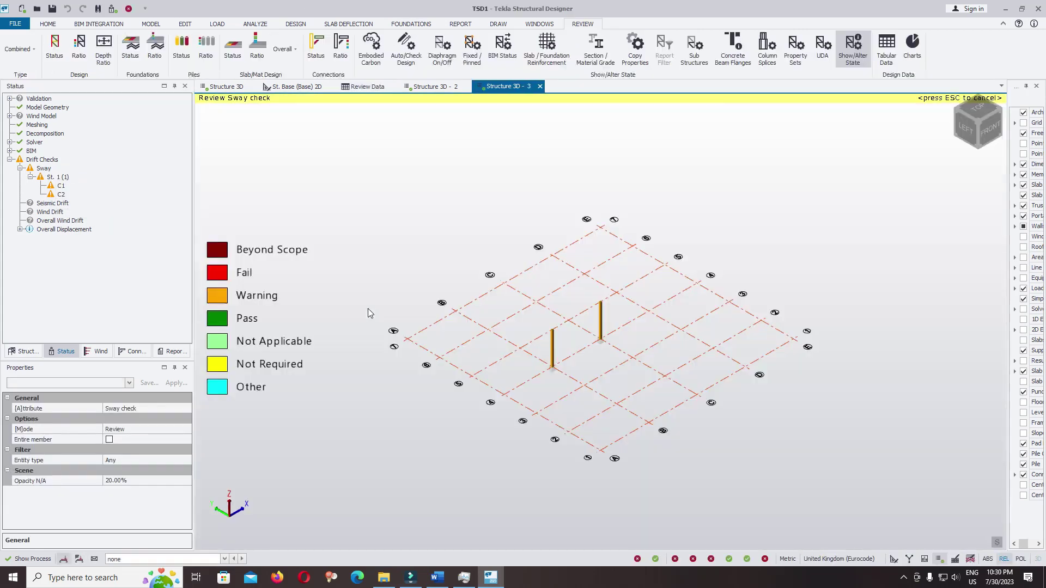
pyautogui.click(60, 187)
pyautogui.rightClick(60, 187)
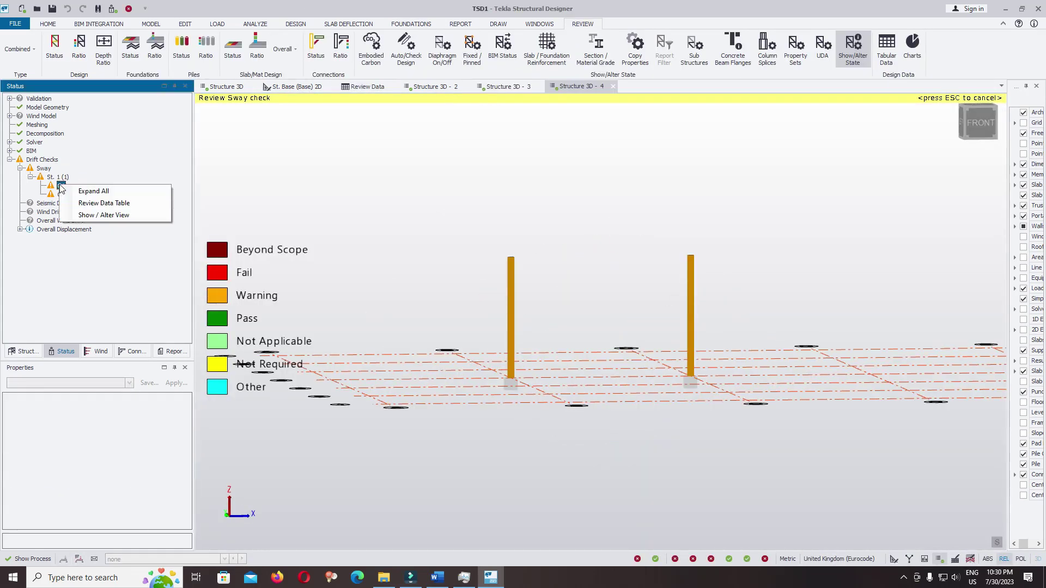
pyautogui.click(103, 214)
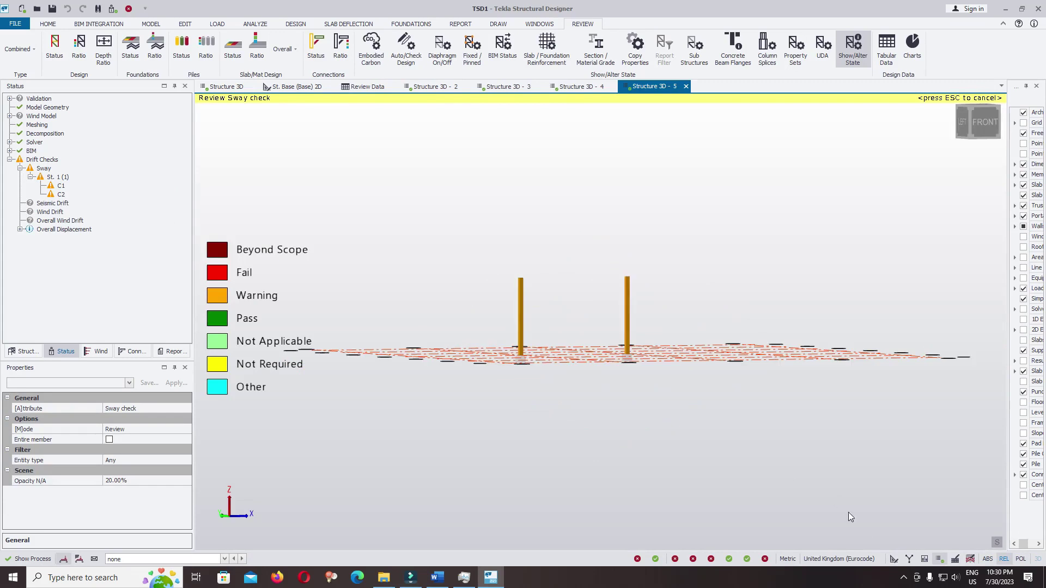
# Leave the sway review and window-select both columns
pyautogui.press('Escape')
pyautogui.moveTo(680, 280); pyautogui.dragTo(341, 364)
pyautogui.moveTo(185, 417); pyautogui.dragTo(184, 449)
# Change the columns' section to 300x300 by setting breadth and depth to 300
pyautogui.click(162, 451)
pyautogui.click(177, 449)
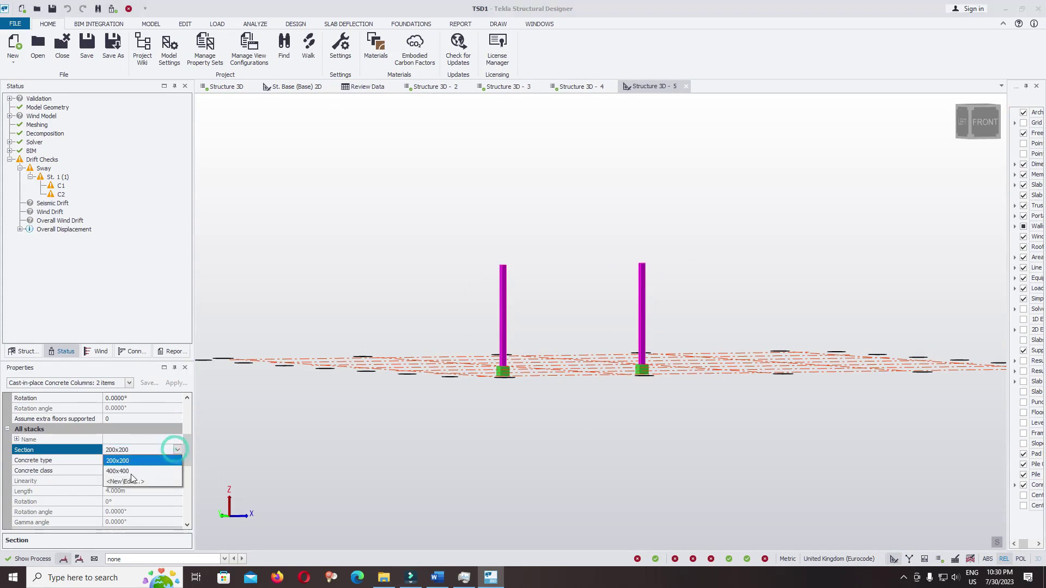
pyautogui.click(132, 482)
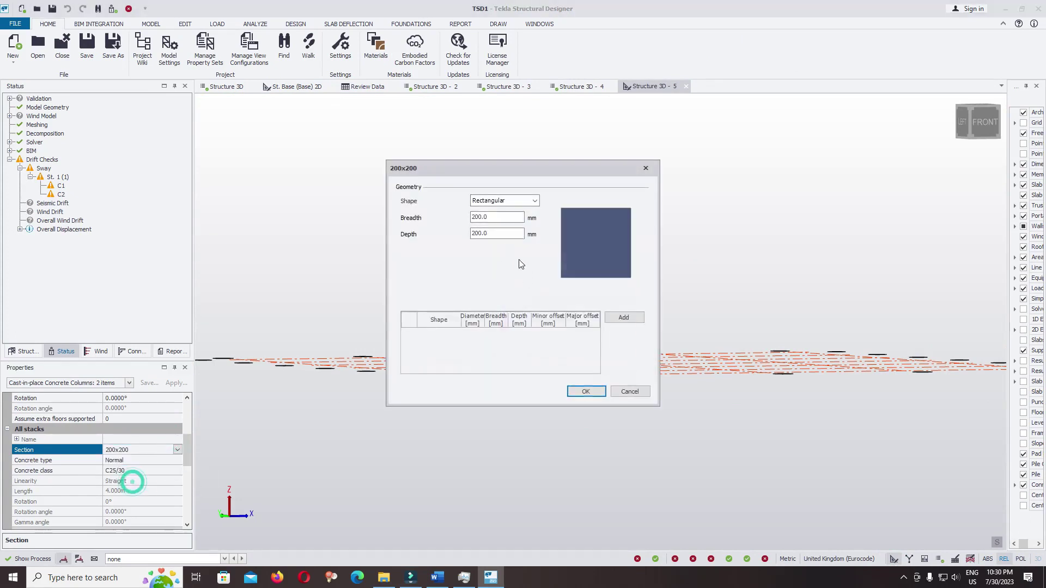
pyautogui.doubleClick(492, 217)
pyautogui.write('300')
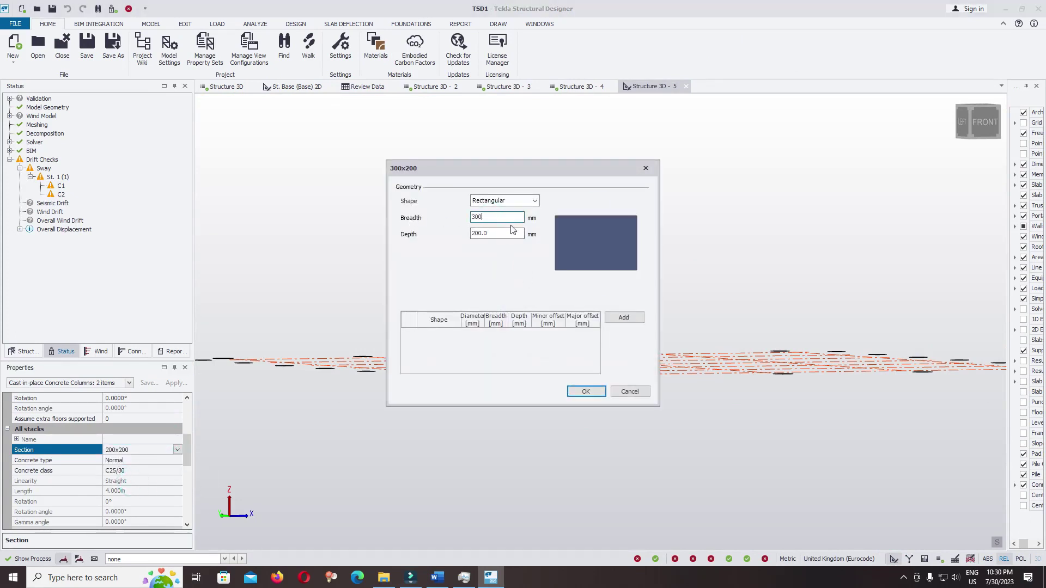
pyautogui.doubleClick(497, 235)
pyautogui.write('300')
pyautogui.click(586, 391)
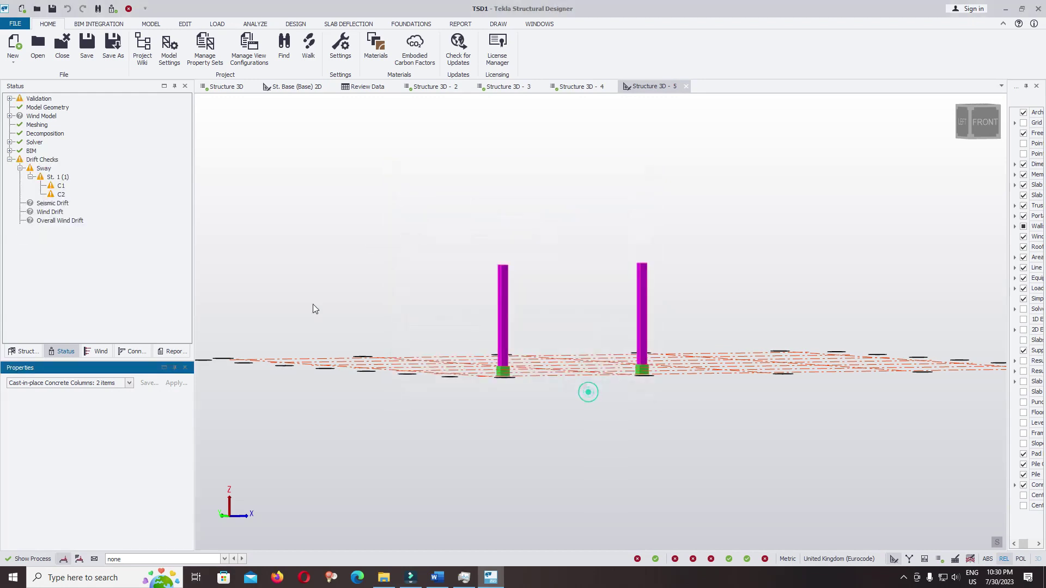
# Deselect the columns and rerun the static concrete design
pyautogui.click(387, 209)
pyautogui.click(296, 24)
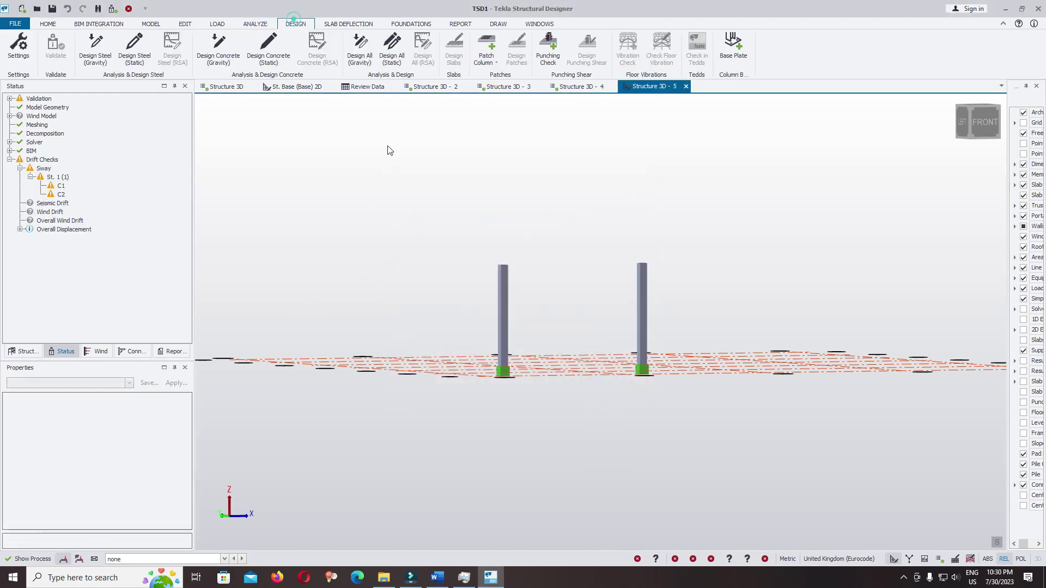
pyautogui.click(268, 49)
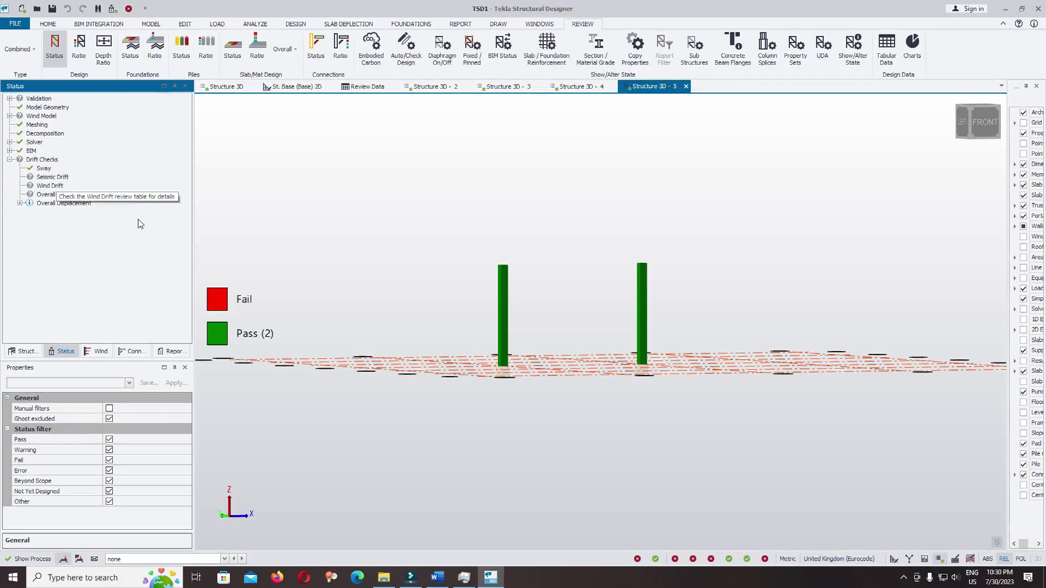
# Confirm the sway check passes in the Critical Sway table, then toggle design status colouring
pyautogui.click(886, 48)
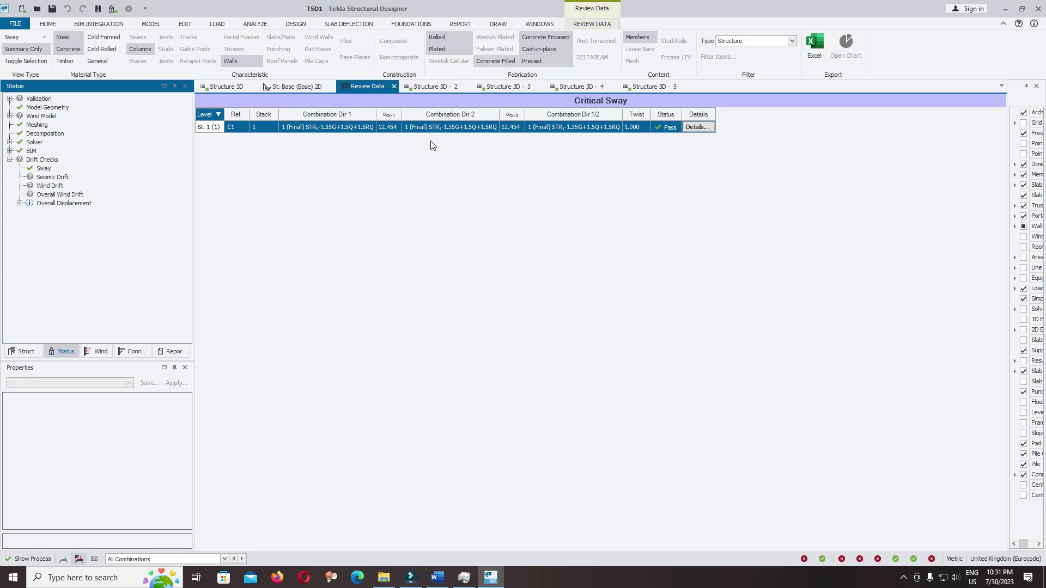
pyautogui.click(394, 87)
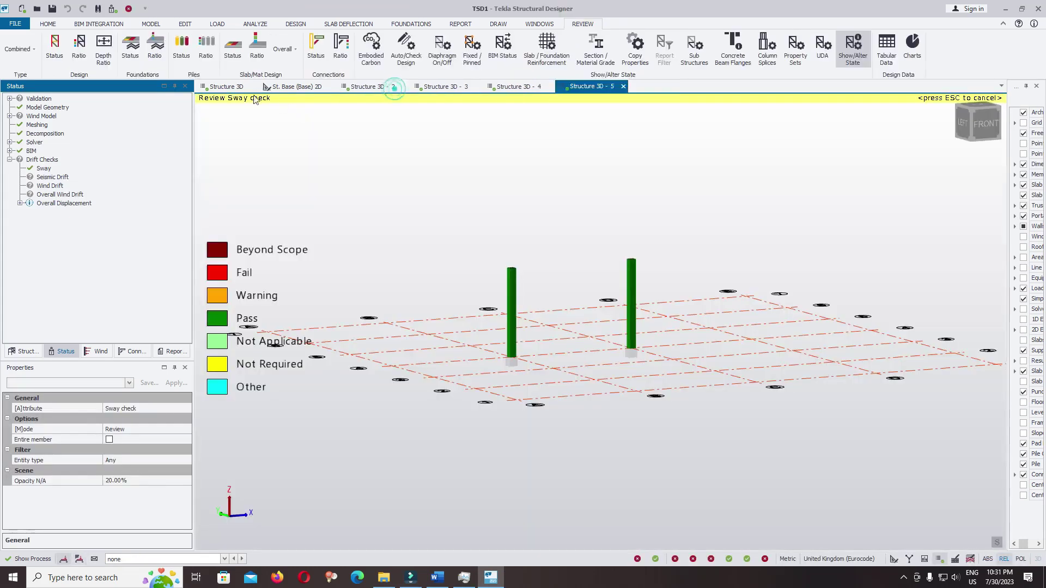
pyautogui.click(54, 46)
pyautogui.moveTo(503, 315)
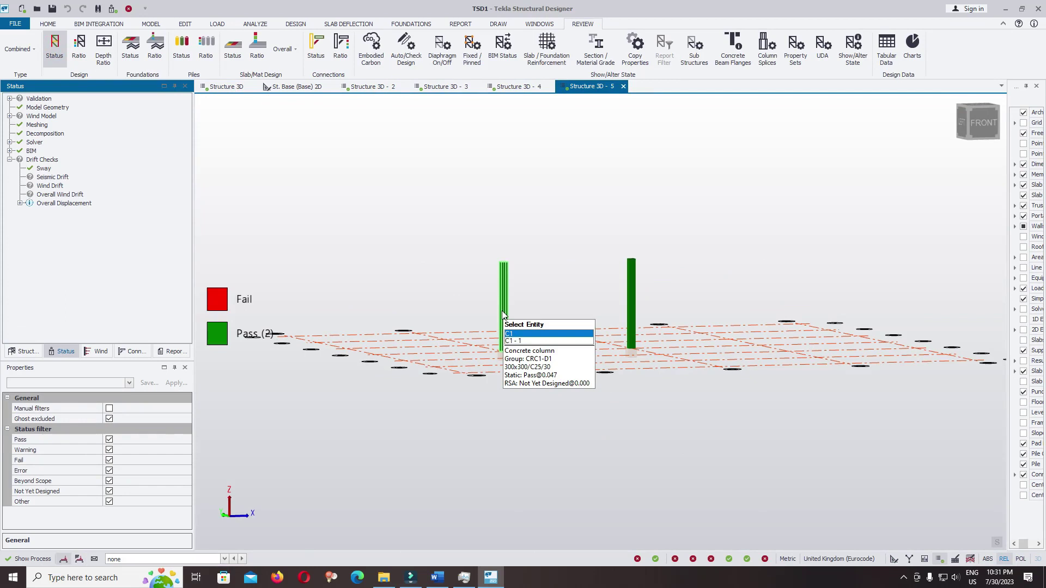
pyautogui.moveTo(631, 294)
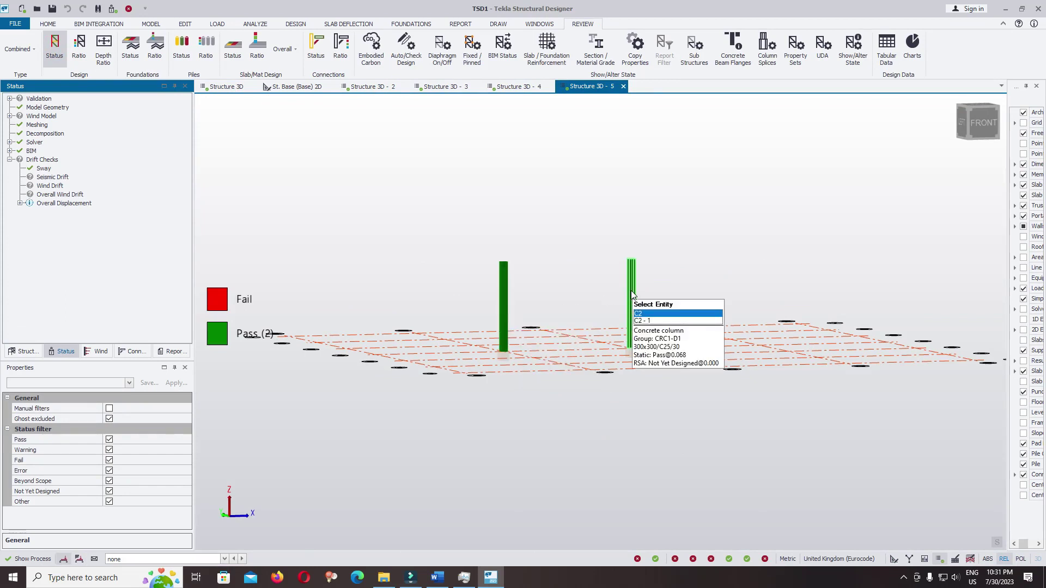
pyautogui.click(55, 46)
# Run a static member check on column C1
pyautogui.click(567, 268)
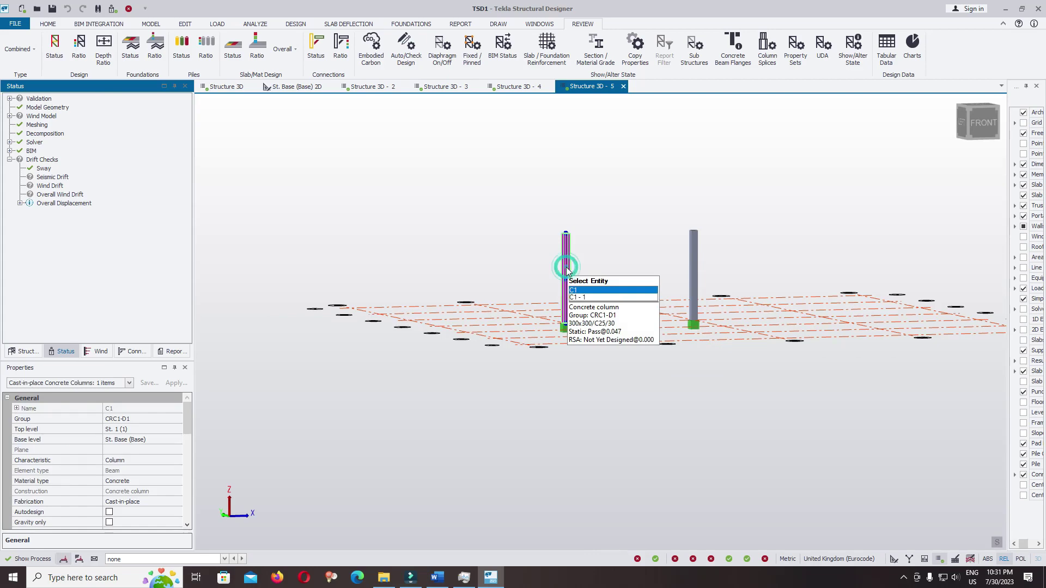
pyautogui.rightClick(566, 268)
pyautogui.moveTo(610, 467)
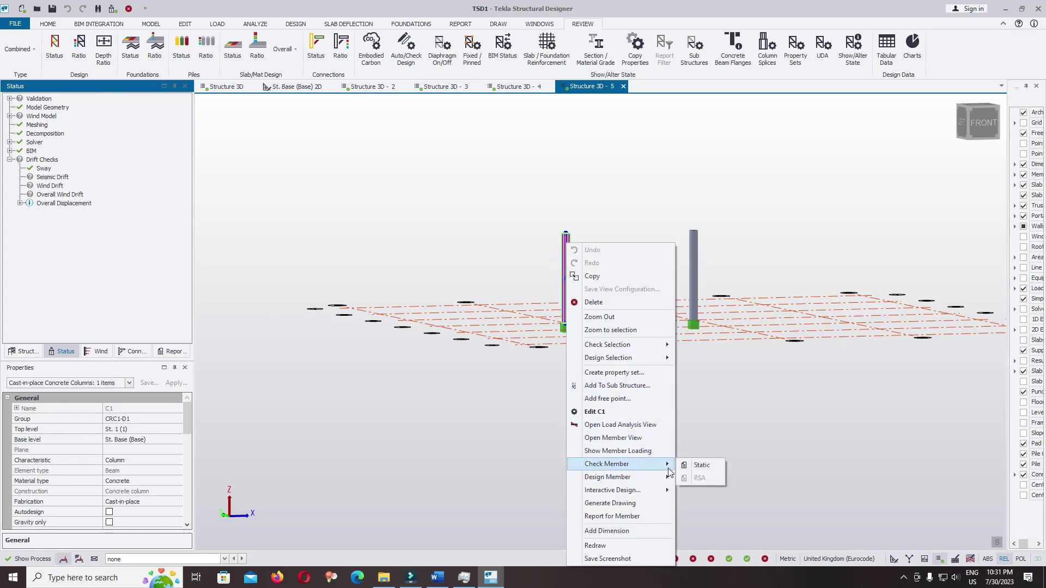
pyautogui.click(697, 466)
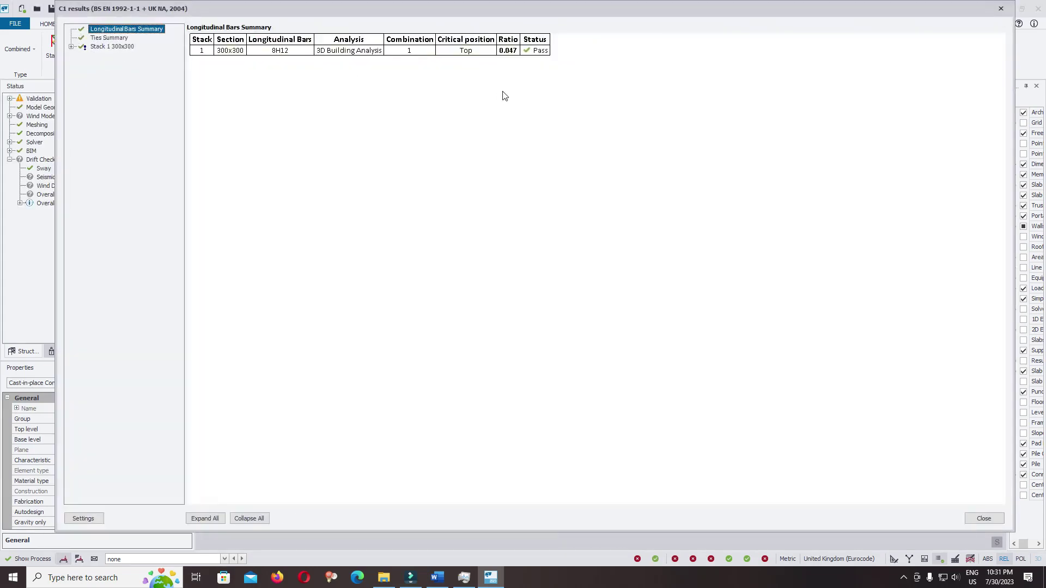
# Expand C1's major design moments in full, showing the 3.058 m braced effective length
pyautogui.click(97, 38)
pyautogui.click(71, 47)
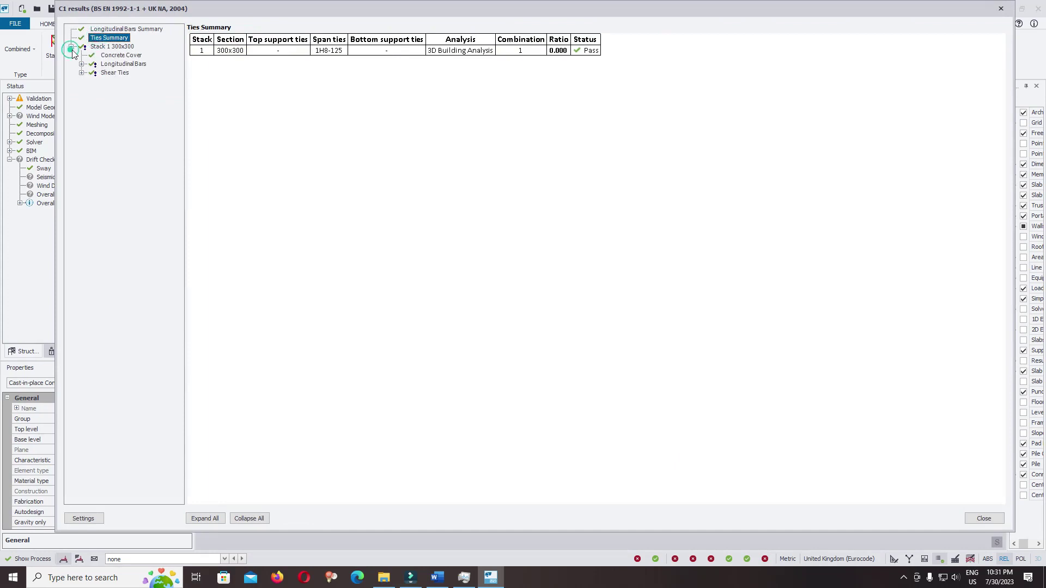
pyautogui.click(81, 64)
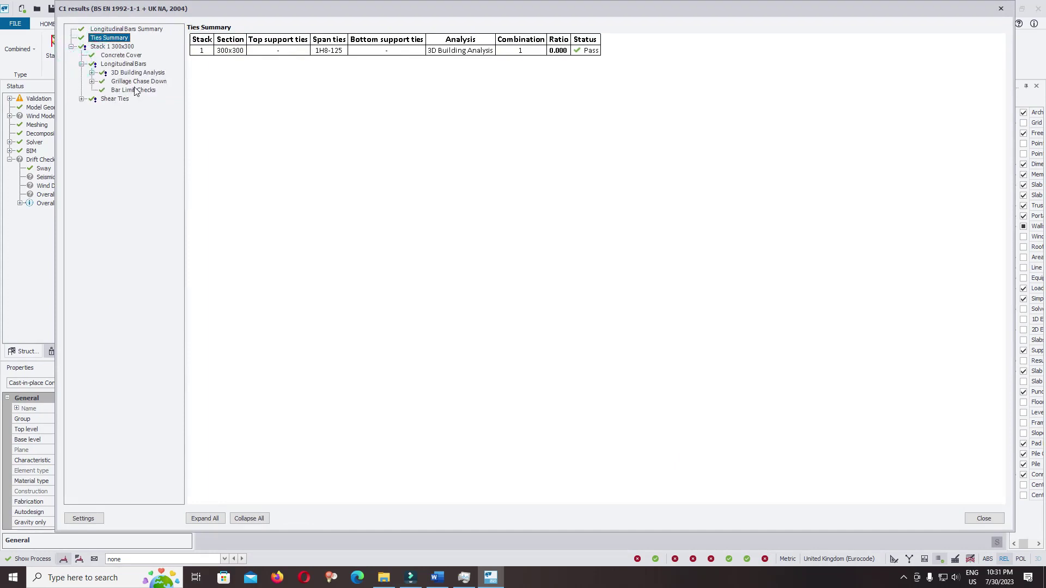
pyautogui.click(132, 71)
pyautogui.press('Down')
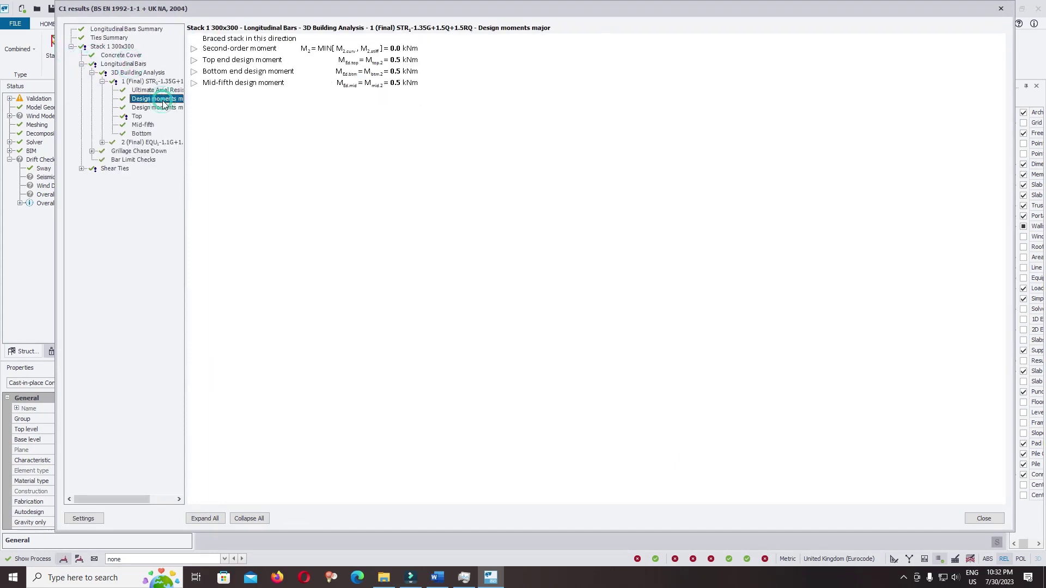
pyautogui.click(205, 518)
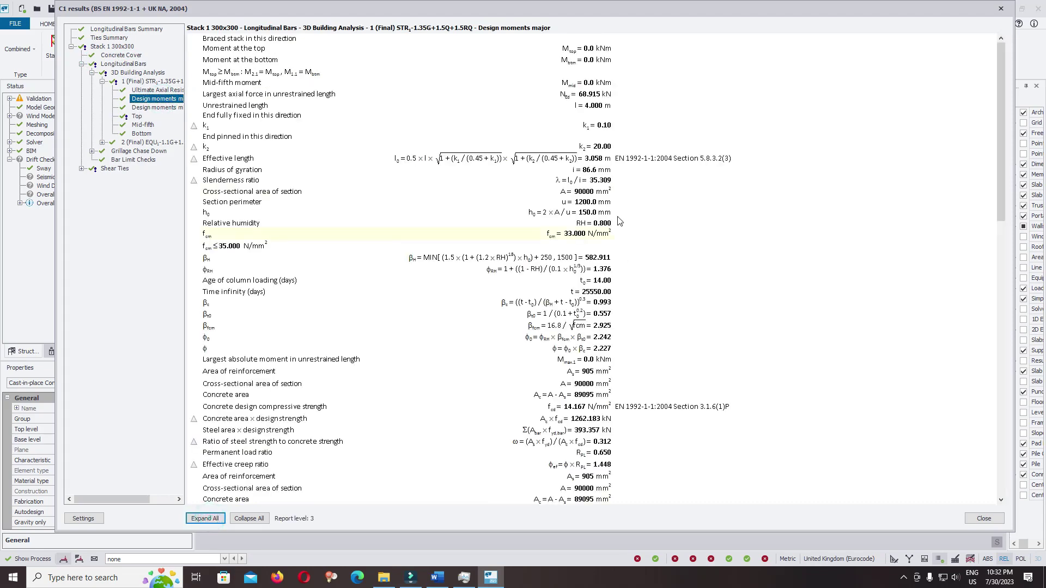
pyautogui.moveTo(547, 8); pyautogui.dragTo(525, 393)
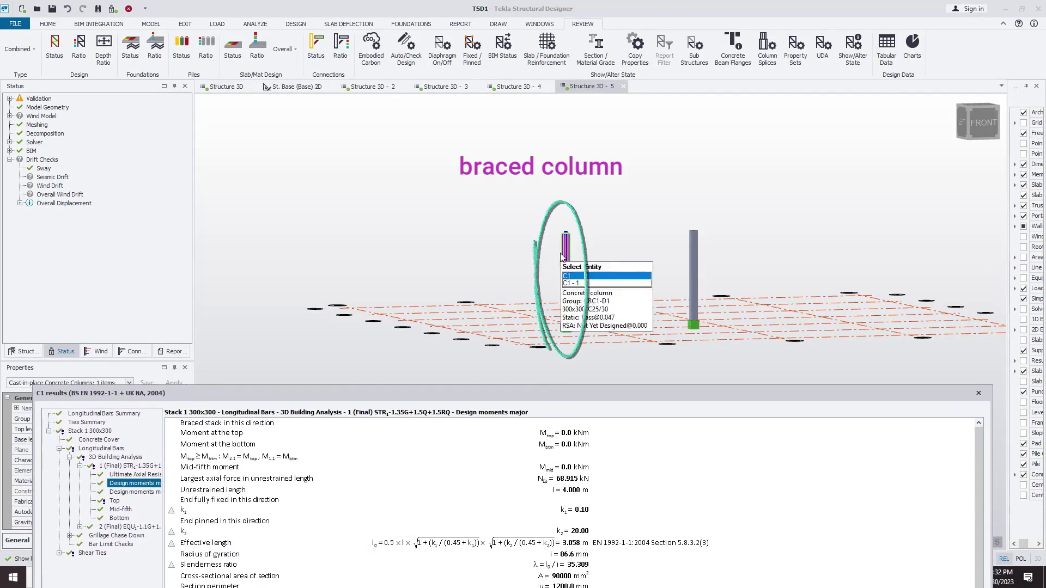
# Dock the C1 results beside Properties, then float them as a large window
pyautogui.click(543, 403)
pyautogui.moveTo(543, 402); pyautogui.dragTo(542, 283)
pyautogui.moveTo(567, 377); pyautogui.dragTo(469, 30)
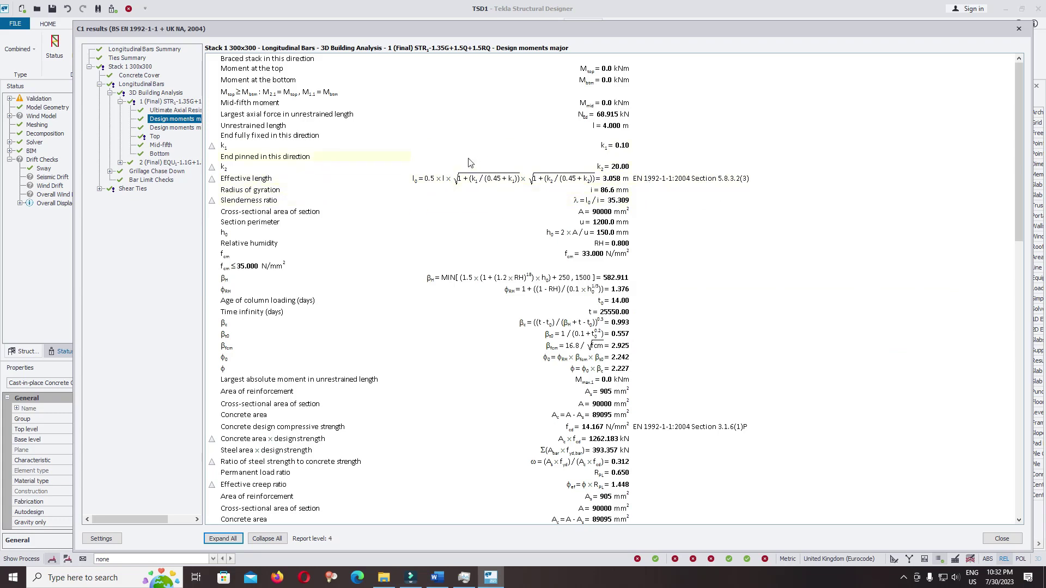
pyautogui.scroll(-12, 254, 202)
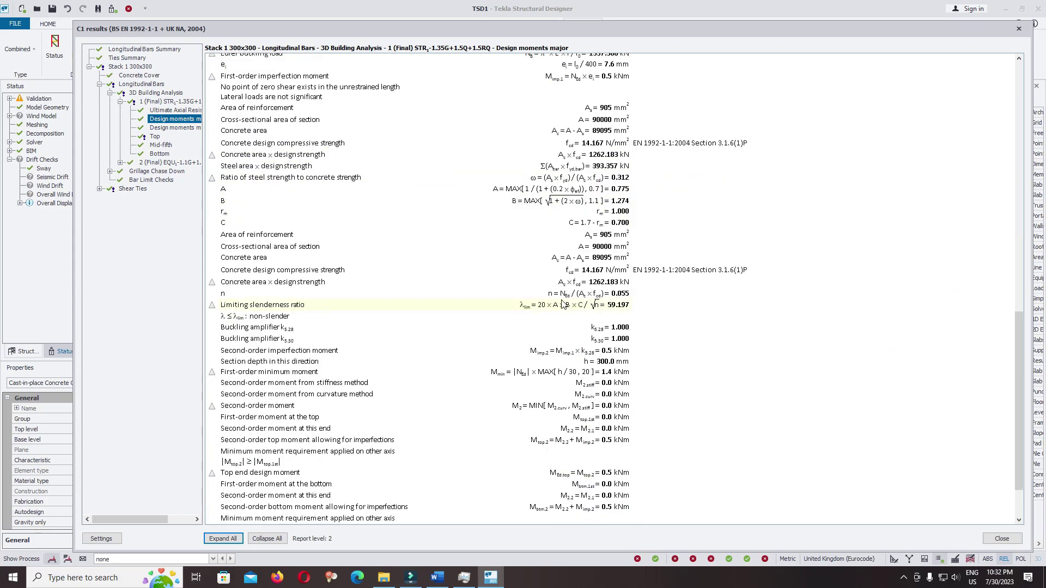
# Review C1's minor-axis moments and mid-fifth and bottom checks passing at 0.030, then close
pyautogui.click(165, 127)
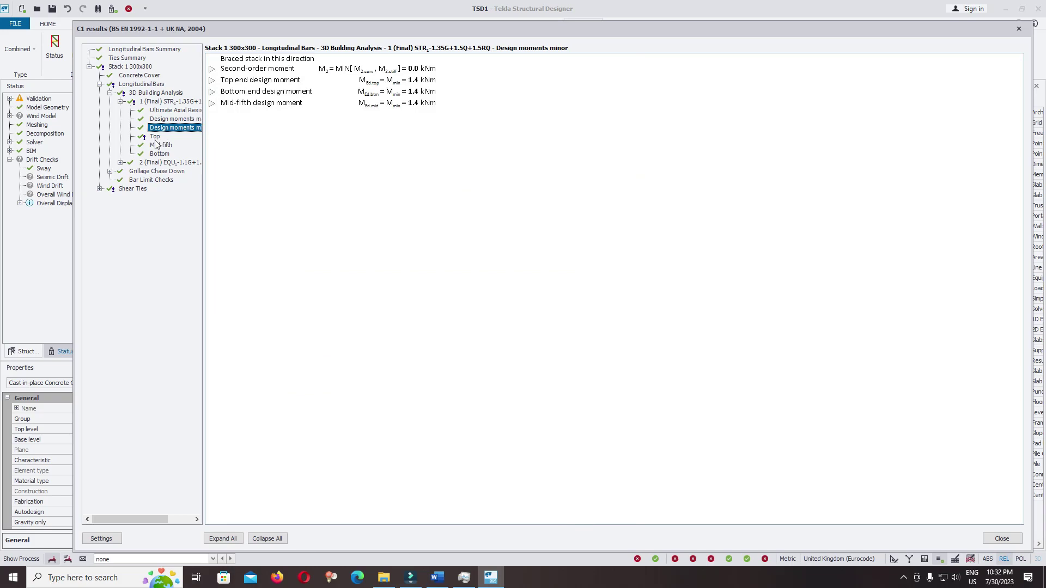
pyautogui.click(169, 119)
pyautogui.click(160, 145)
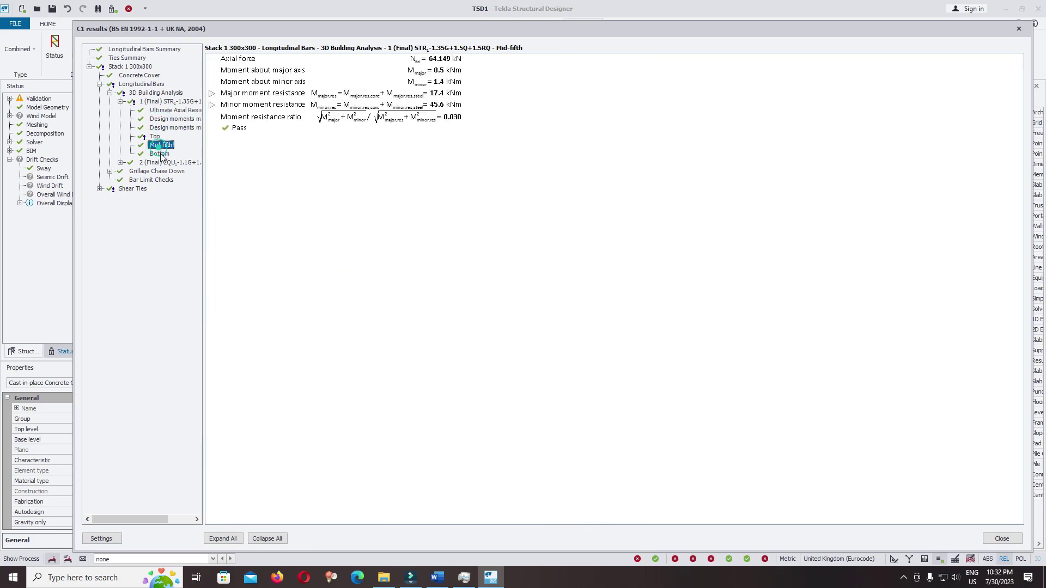
pyautogui.click(159, 154)
pyautogui.click(159, 154)
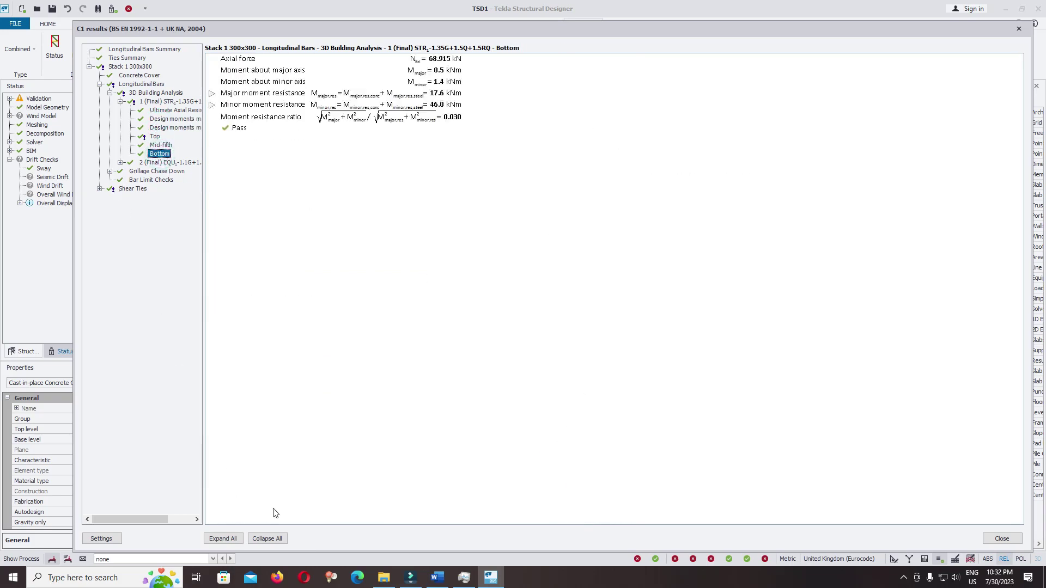
pyautogui.click(1003, 538)
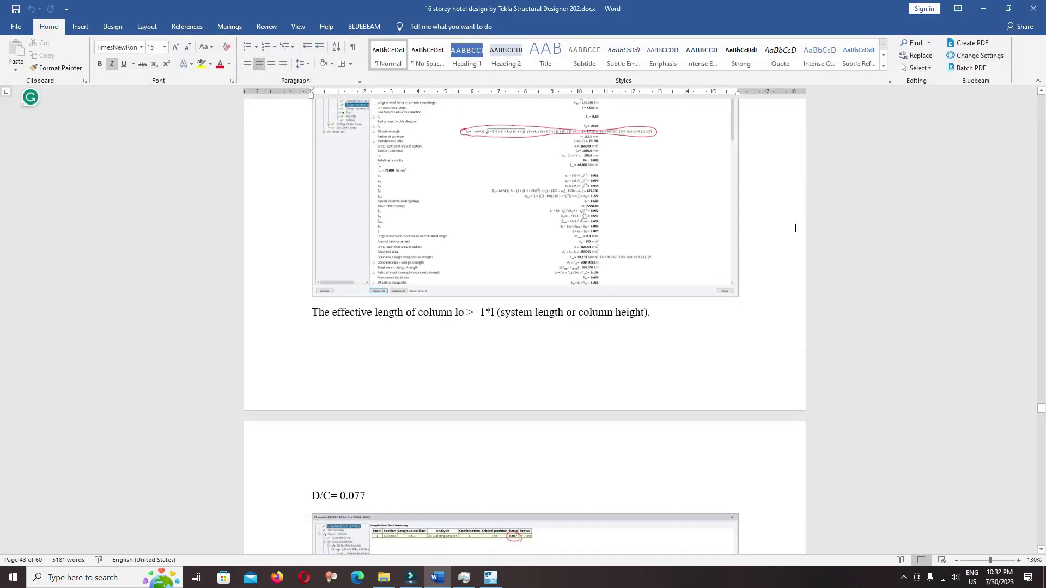
pyautogui.click(500, 573)
# Run a static member check on column C2 (8H12, ratio 0.068, Pass)
pyautogui.click(692, 256)
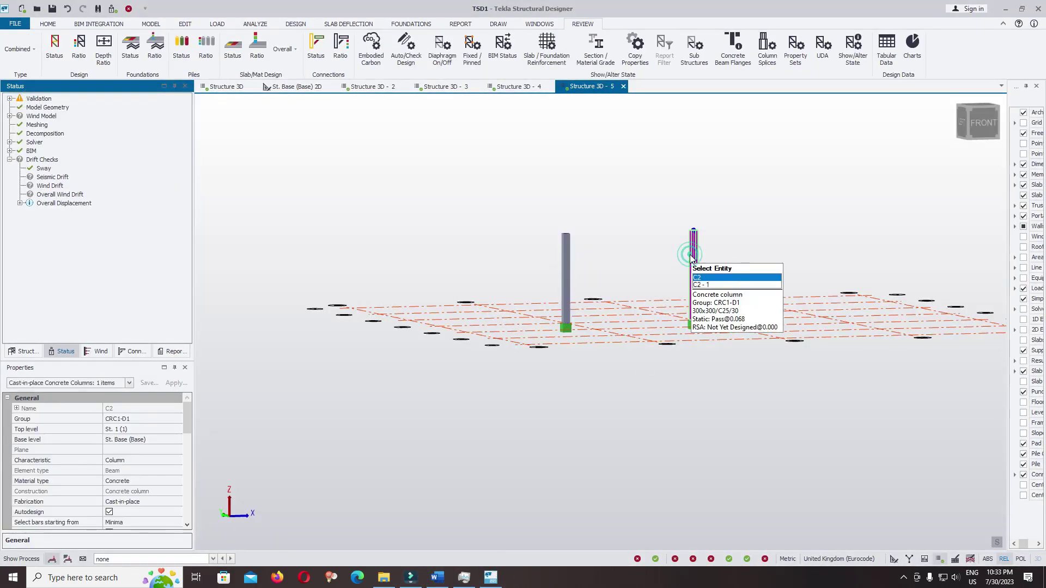
pyautogui.rightClick(691, 257)
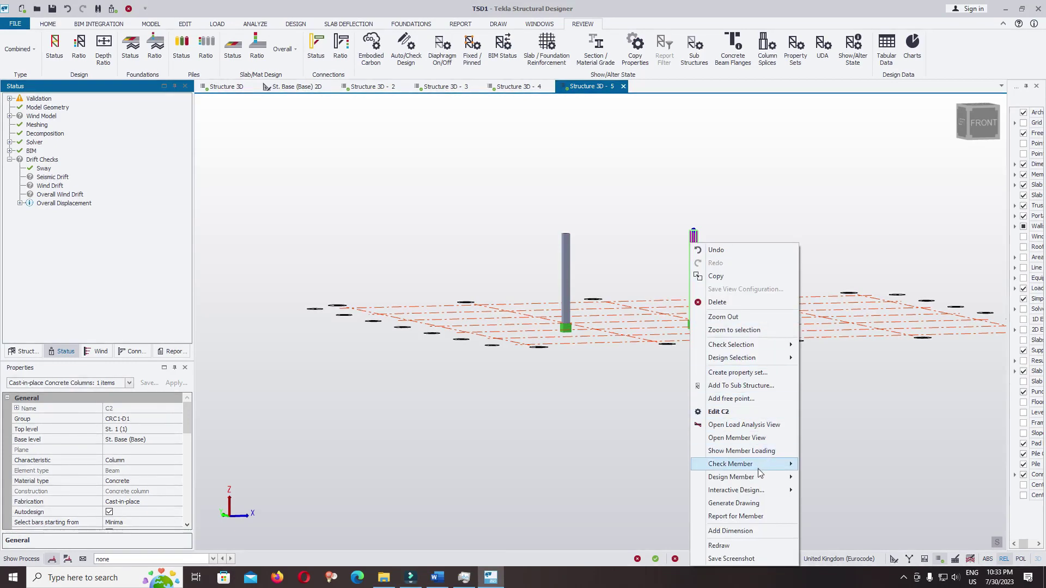
pyautogui.moveTo(761, 470)
pyautogui.click(826, 474)
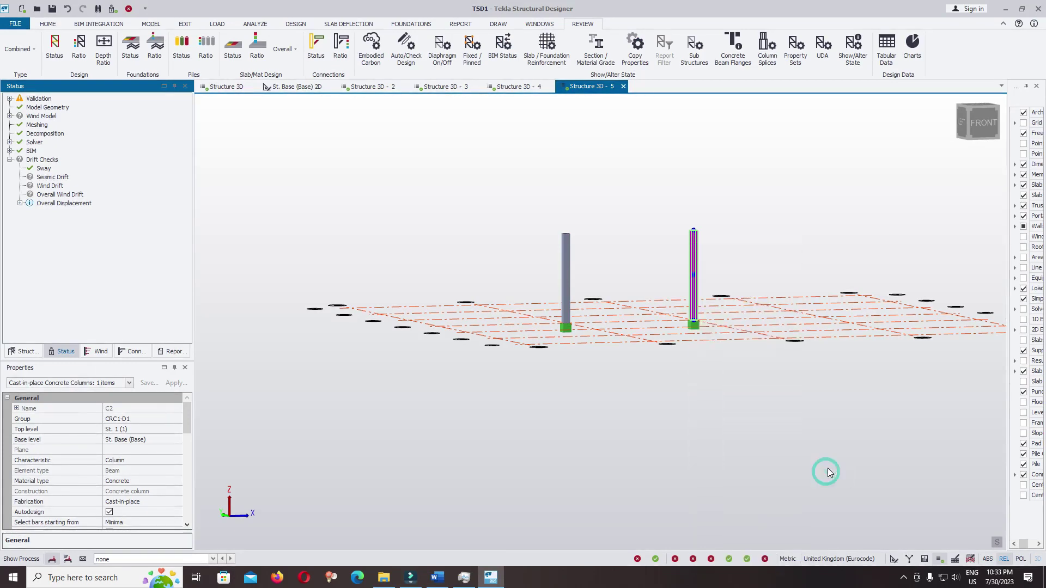
# Expand C2's major design moments in full, showing 8.519 m effective length and slenderness 98.374
pyautogui.click(91, 66)
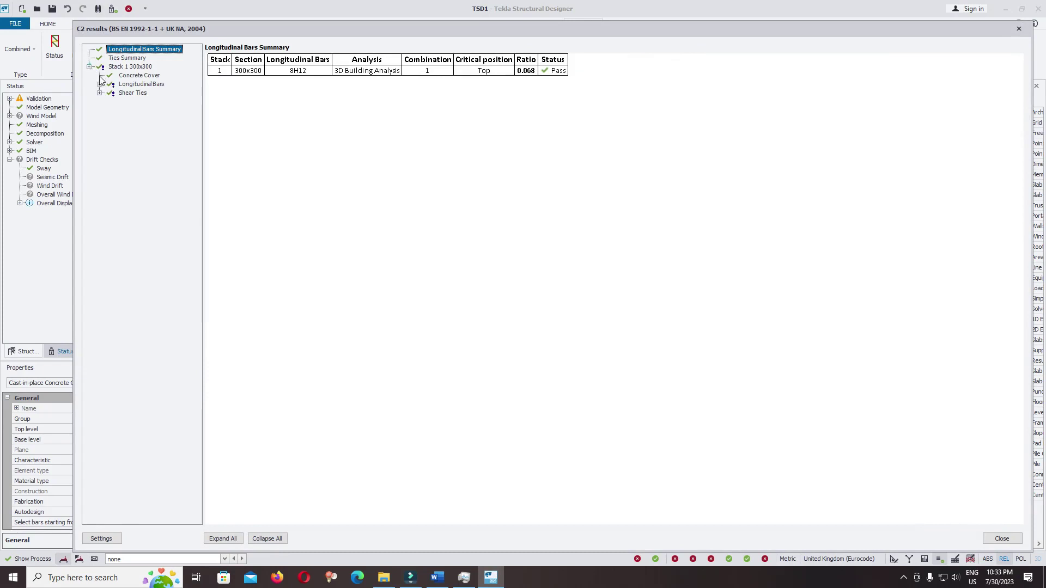
pyautogui.click(99, 84)
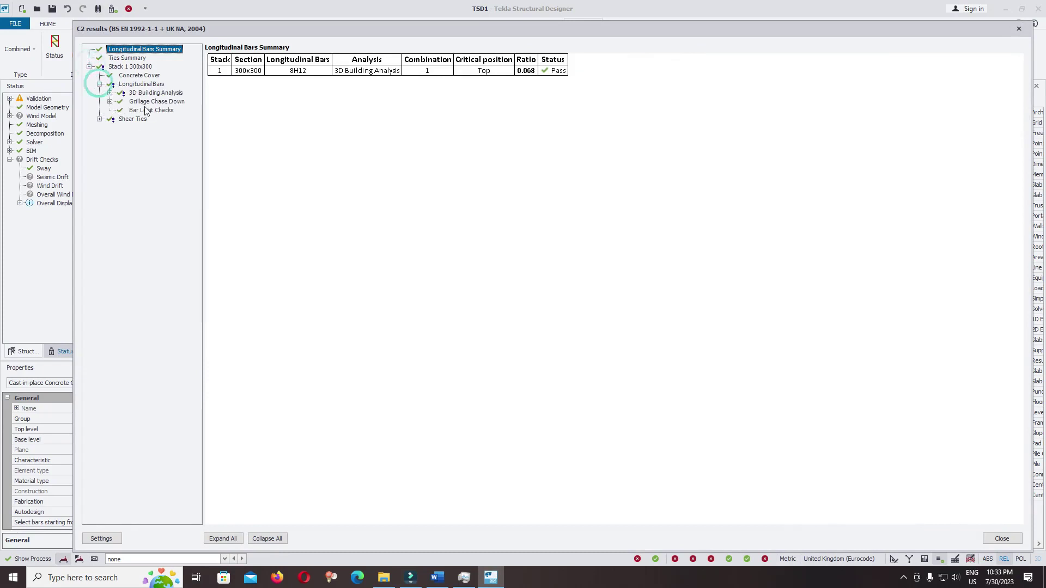
pyautogui.click(110, 93)
pyautogui.doubleClick(173, 101)
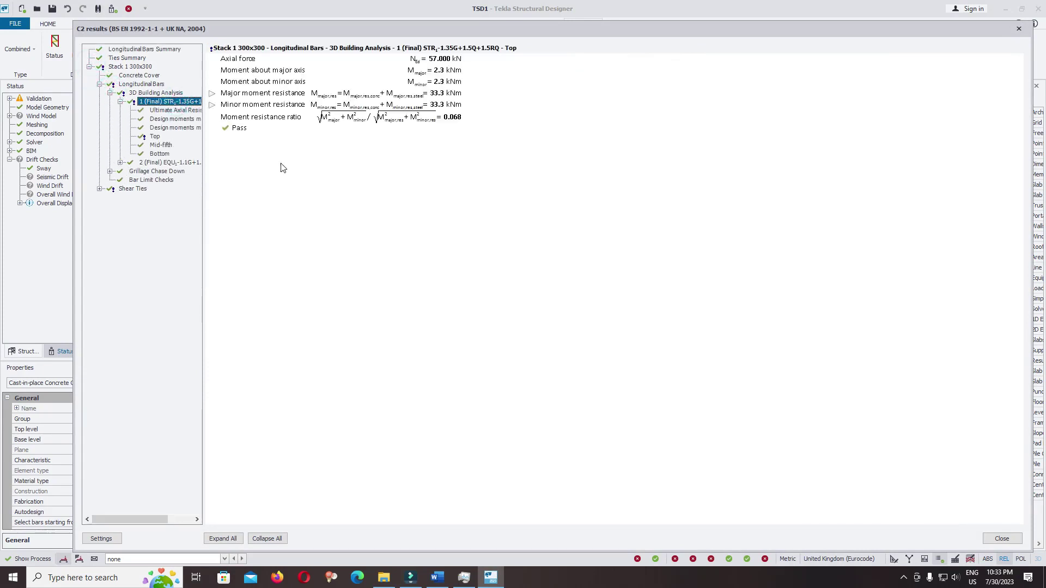
pyautogui.click(223, 538)
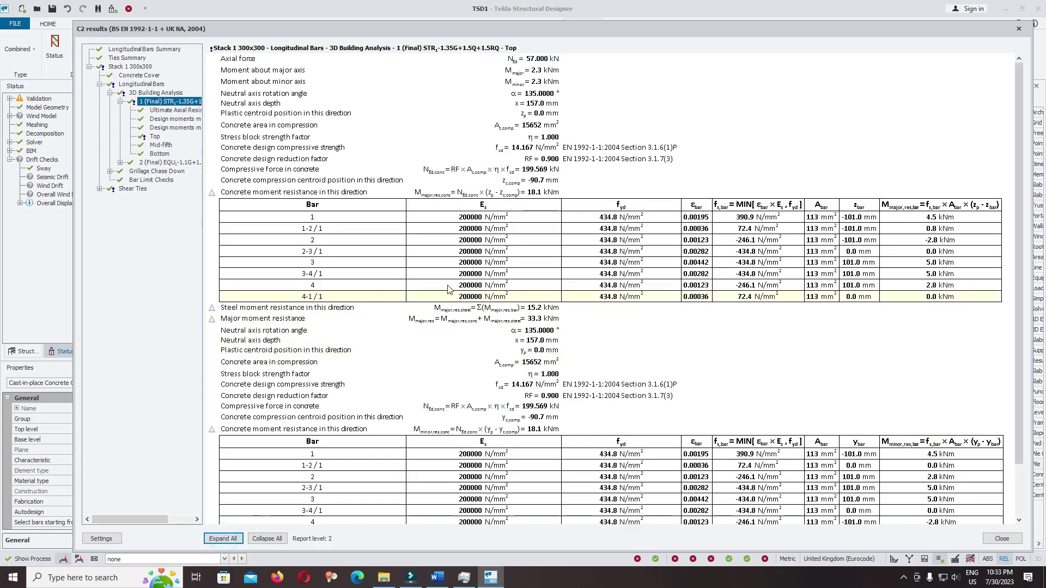
pyautogui.scroll(-3, 448, 289)
pyautogui.click(177, 119)
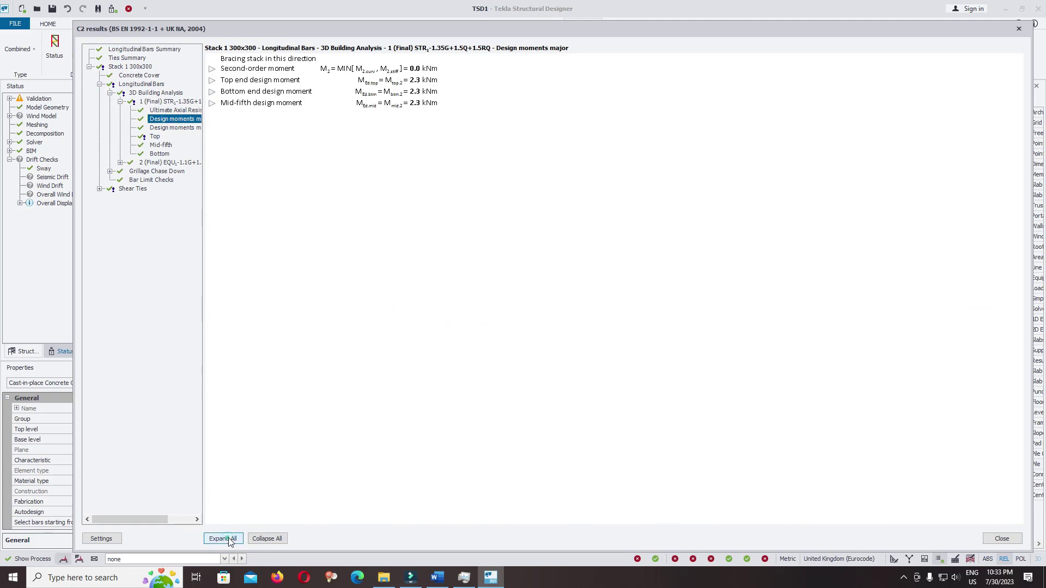
pyautogui.click(223, 538)
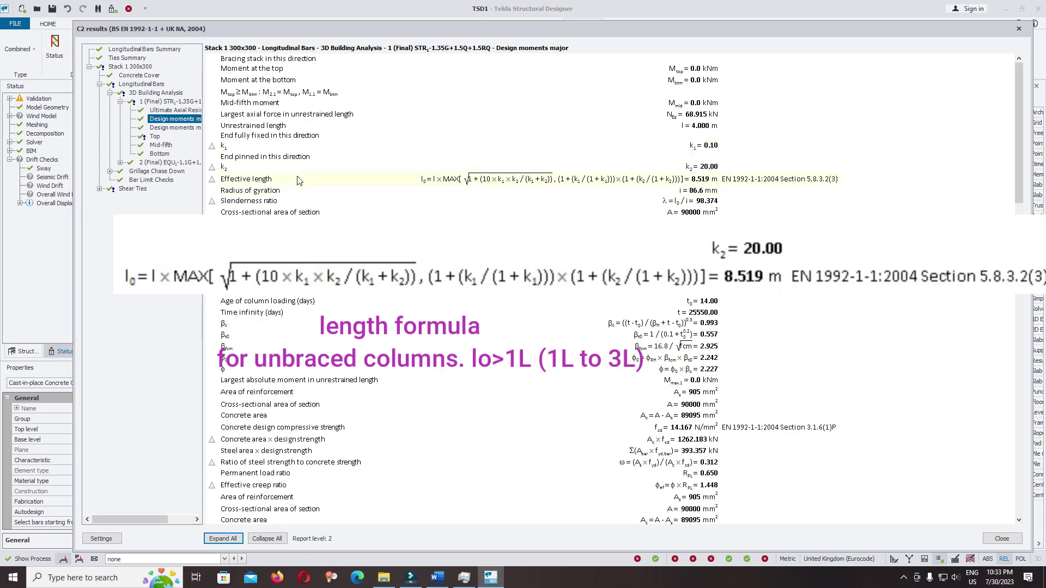
# Move, dock and re-float column C2's results window, then close it
pyautogui.moveTo(677, 32); pyautogui.dragTo(749, 369)
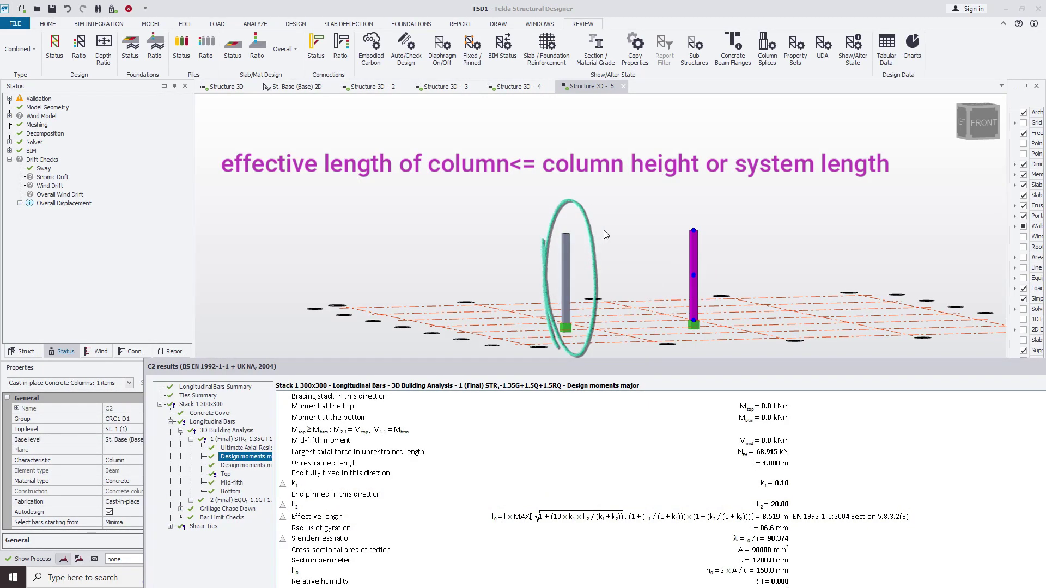
pyautogui.moveTo(635, 360); pyautogui.dragTo(636, 348)
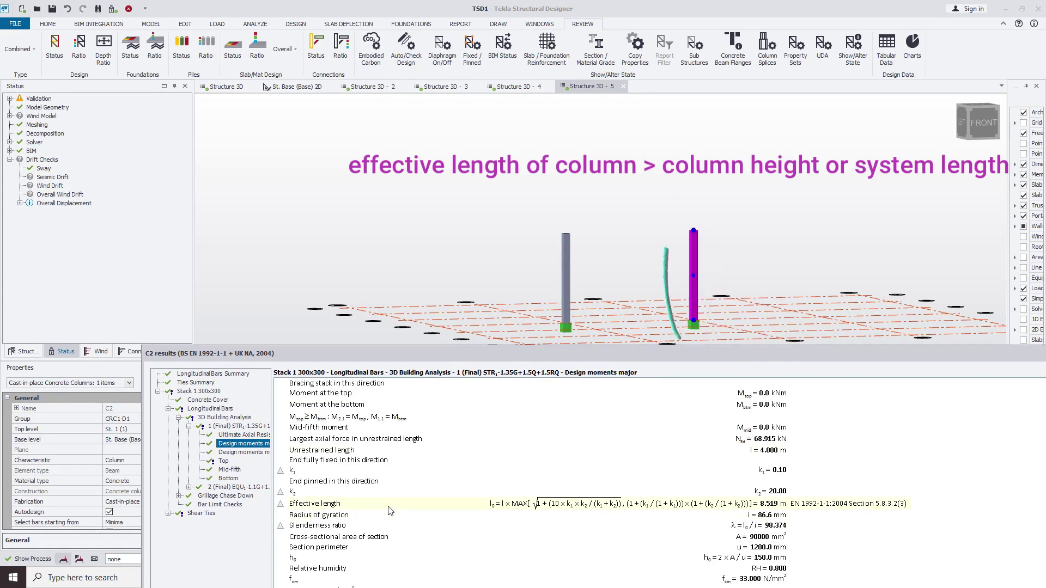
pyautogui.moveTo(751, 353); pyautogui.dragTo(624, 108)
pyautogui.click(972, 98)
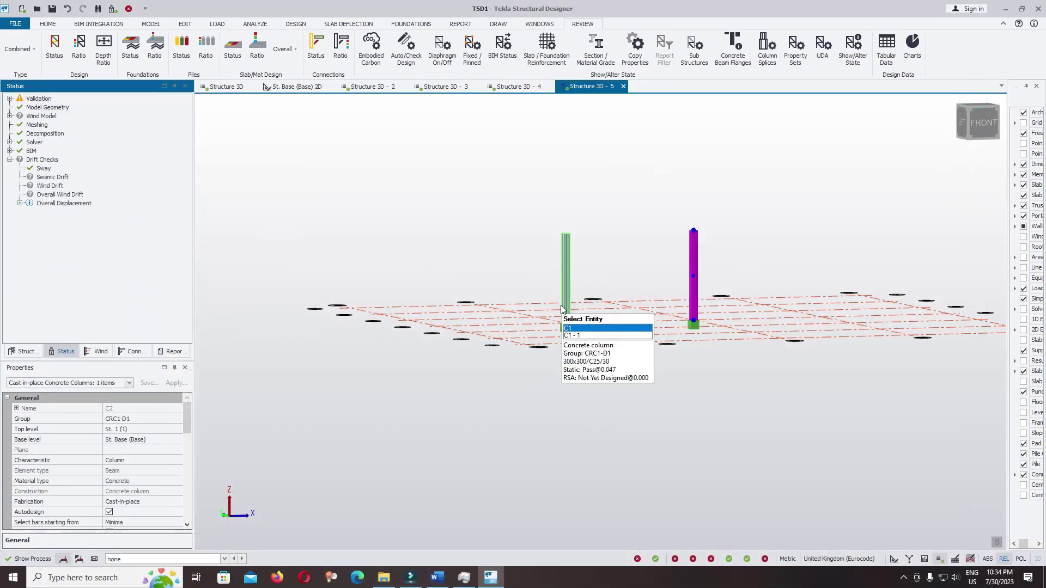
# Check the Critical Sway table, where C1 passes with αcr 12.454, and return to the 3D view
pyautogui.click(595, 351)
pyautogui.moveTo(595, 350); pyautogui.dragTo(437, 400, button='middle')
pyautogui.click(886, 47)
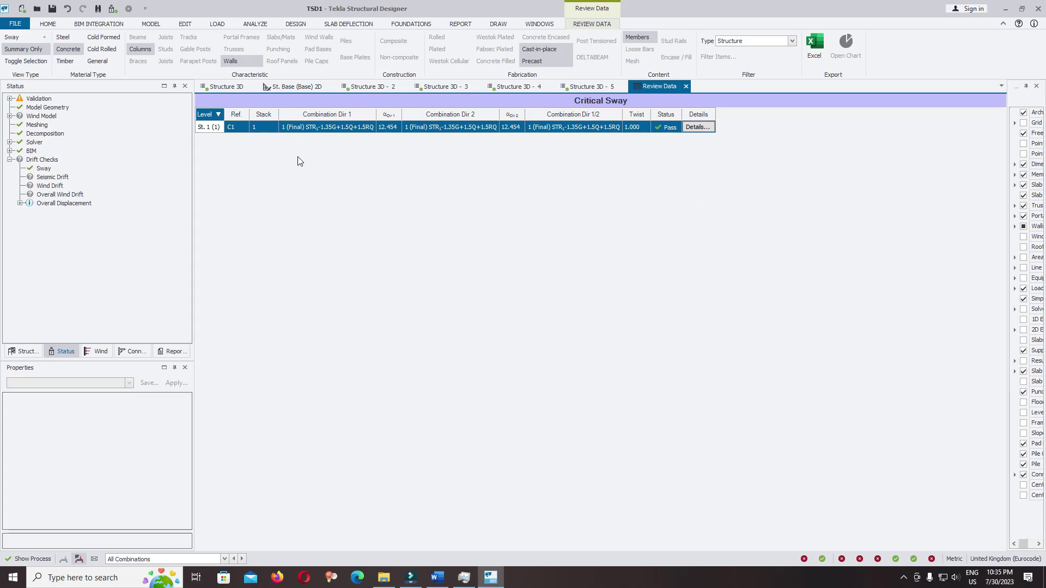
pyautogui.click(242, 85)
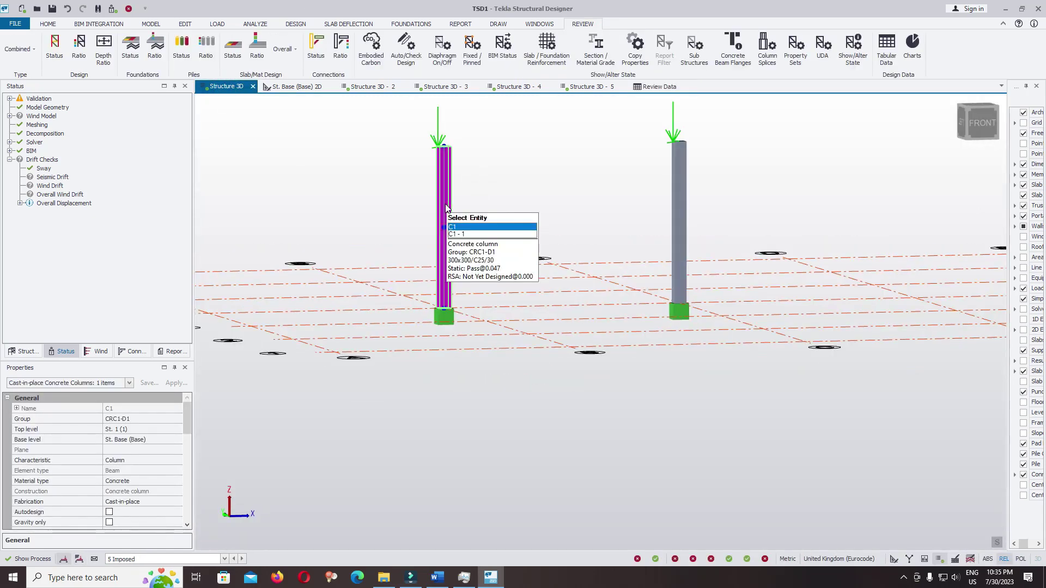
# Start static interactive design of column C1 and try H10 principal and intermediate bars
pyautogui.rightClick(446, 207)
pyautogui.moveTo(498, 458)
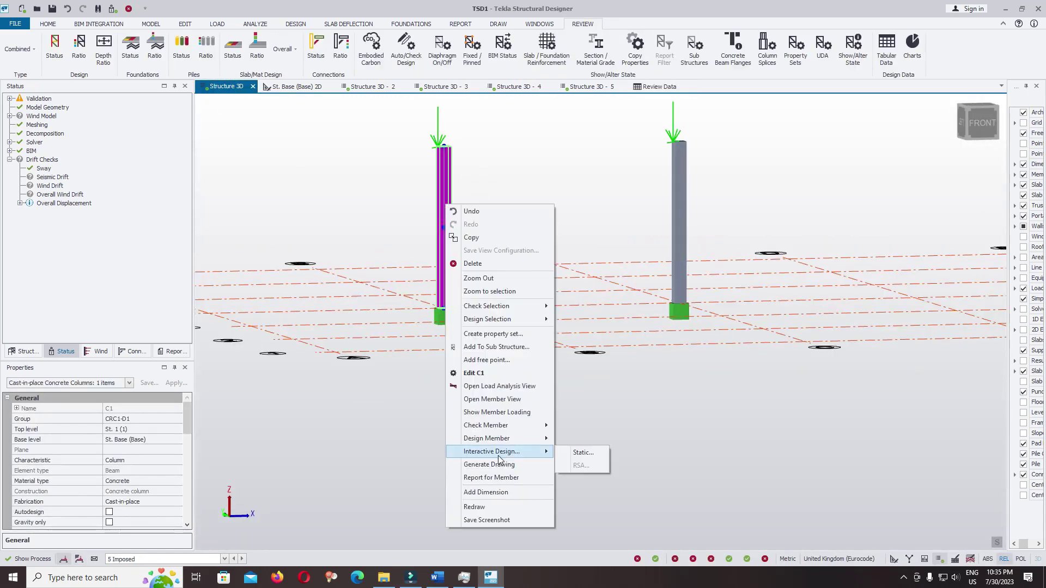
pyautogui.click(569, 452)
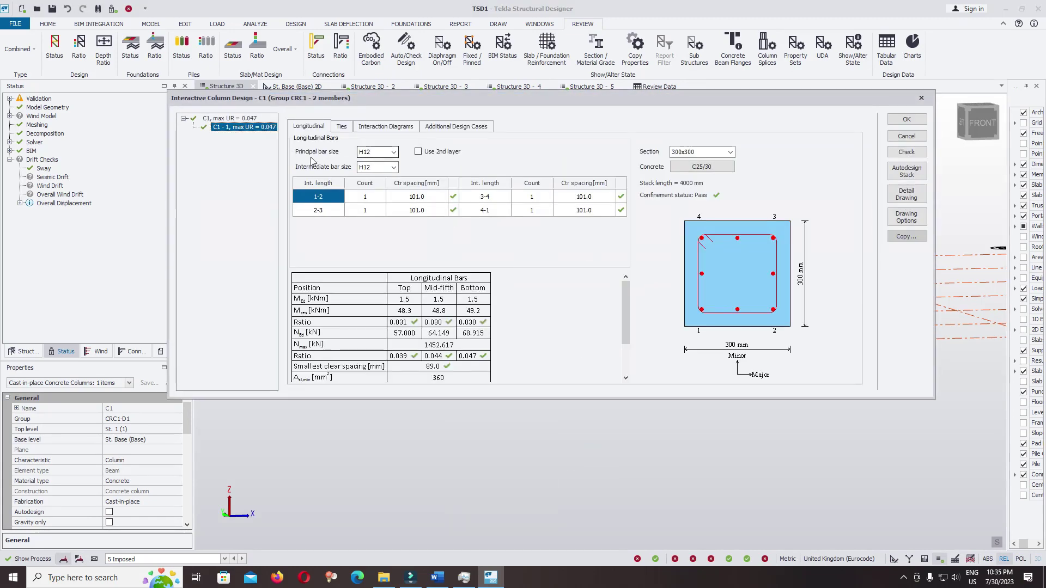
pyautogui.click(393, 152)
pyautogui.click(376, 172)
pyautogui.click(392, 167)
pyautogui.click(378, 188)
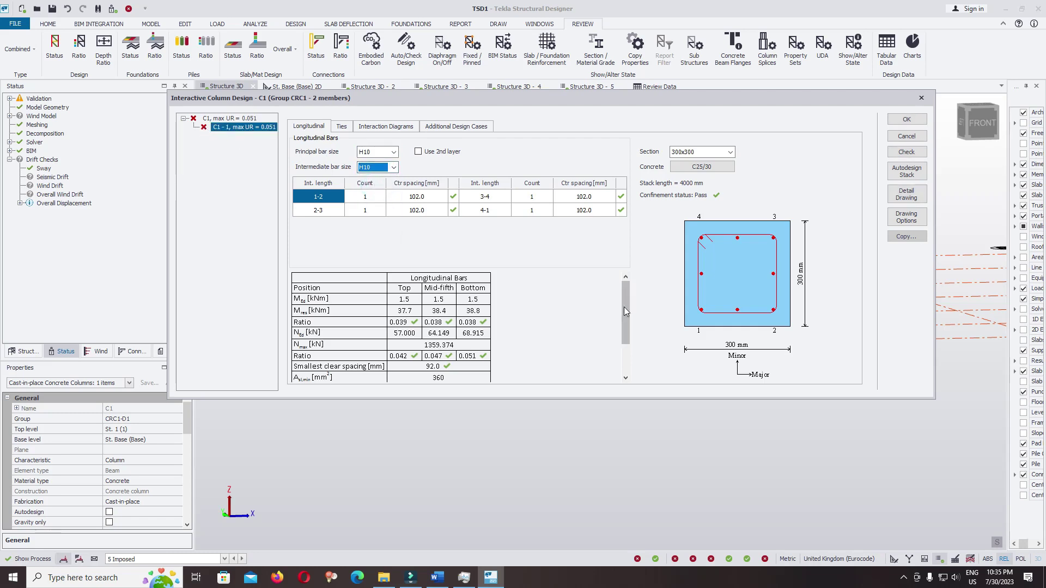
# Restore both bar sizes to H12 after the fail, toggling the second bar layer on and off
pyautogui.moveTo(625, 299); pyautogui.dragTo(625, 327)
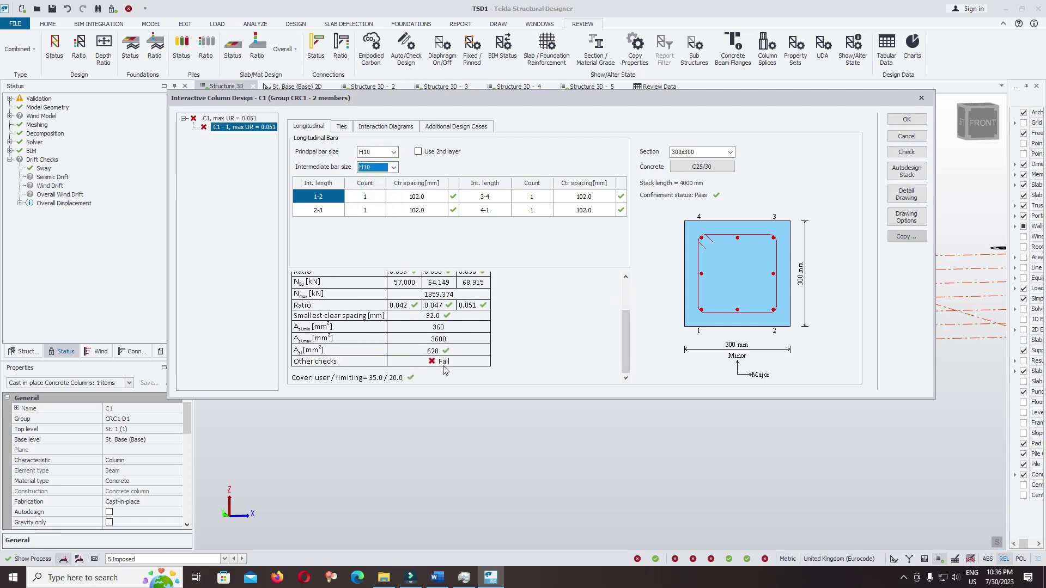
pyautogui.click(393, 152)
pyautogui.click(364, 180)
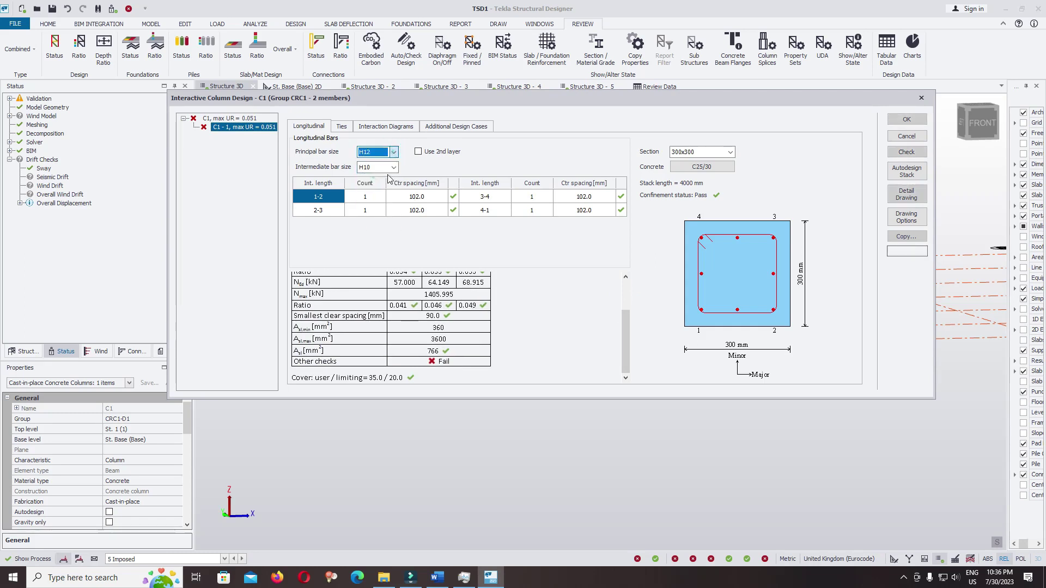
pyautogui.click(393, 167)
pyautogui.click(364, 196)
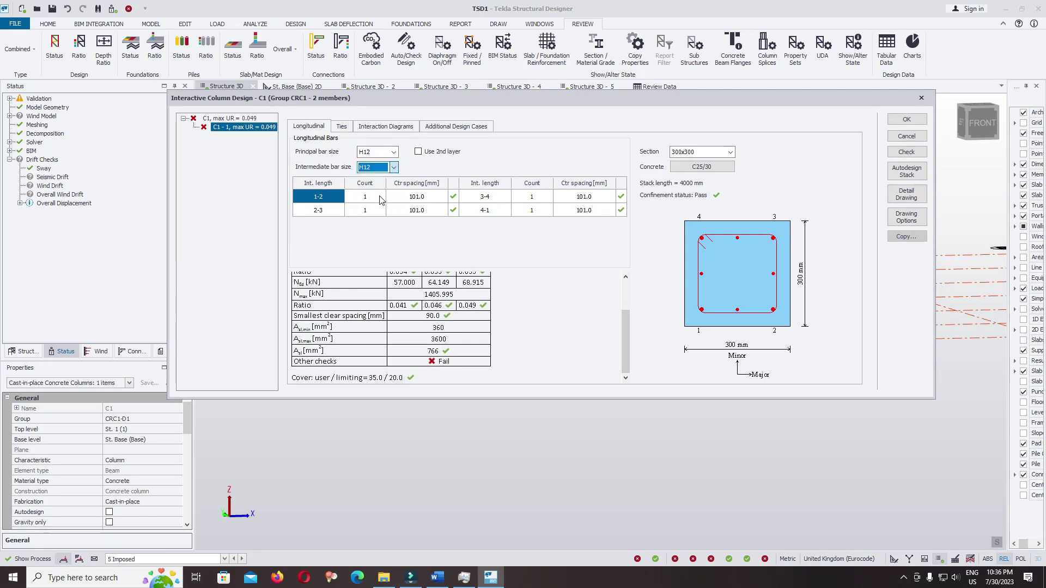
pyautogui.click(418, 151)
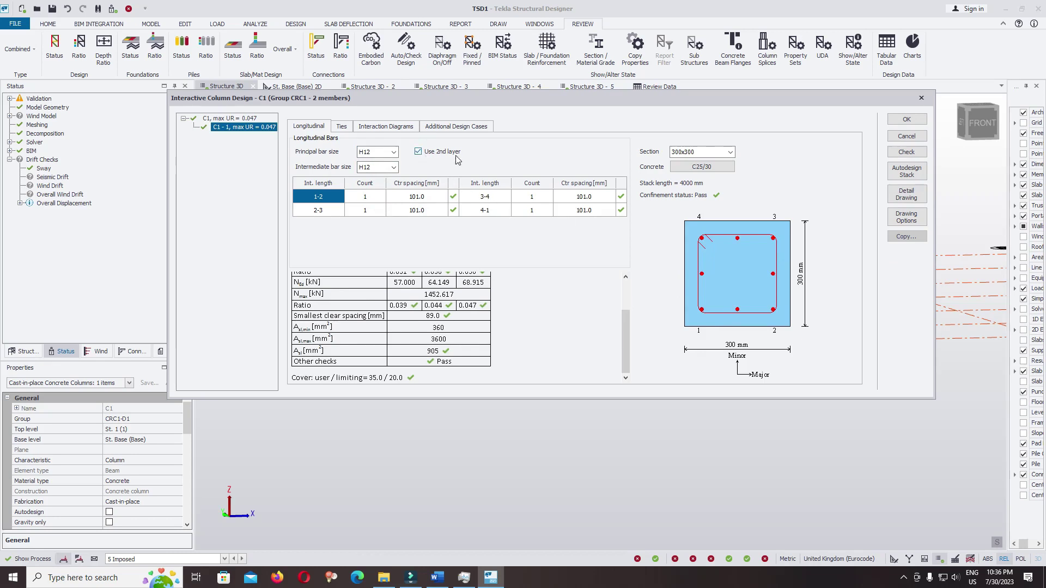
pyautogui.click(418, 152)
# Set C1's concrete grade to C32/40 and try a 200x200 section
pyautogui.click(701, 166)
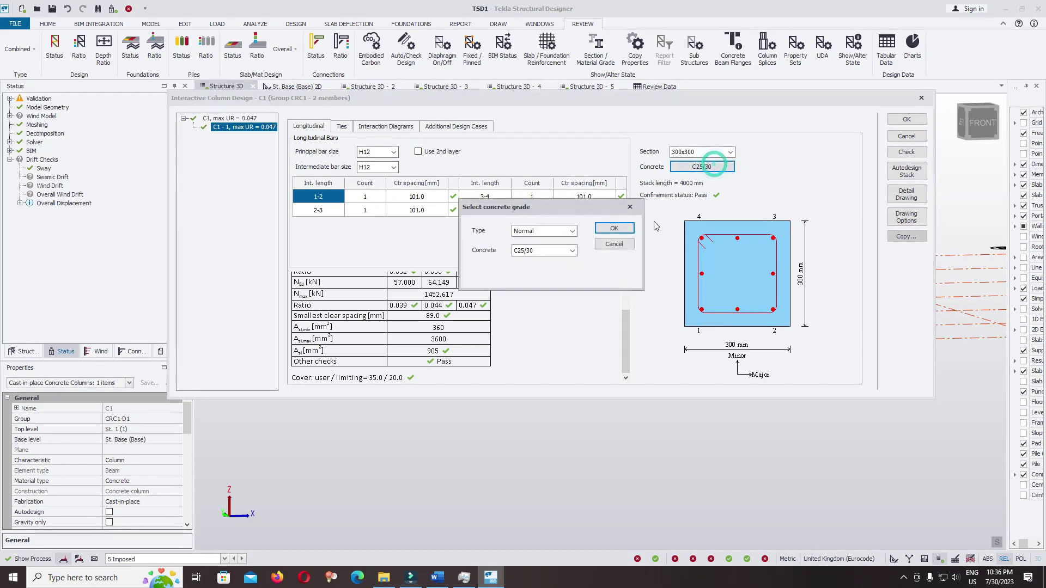
pyautogui.click(571, 251)
pyautogui.click(545, 267)
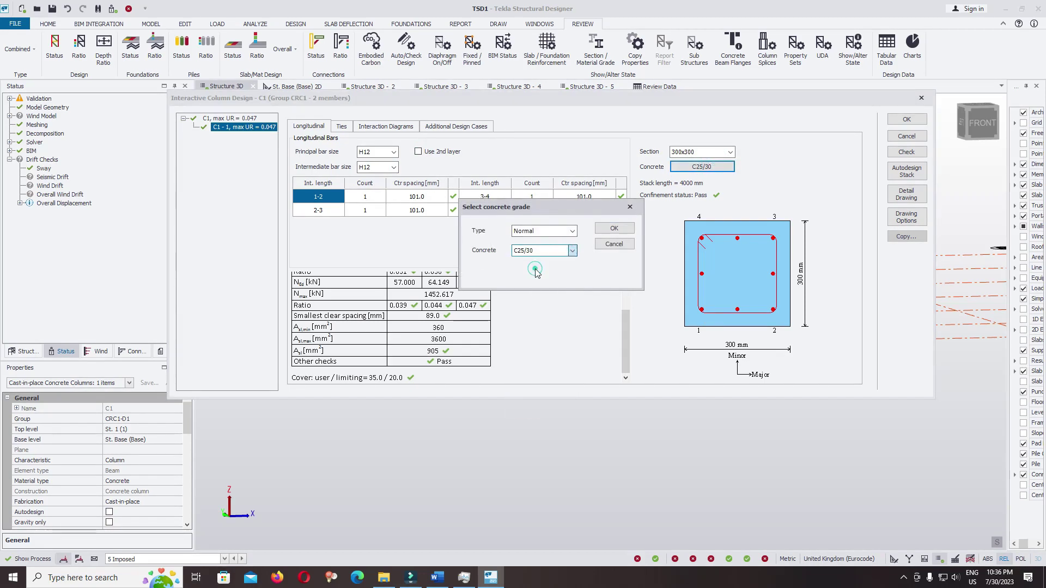
pyautogui.click(614, 228)
pyautogui.click(730, 152)
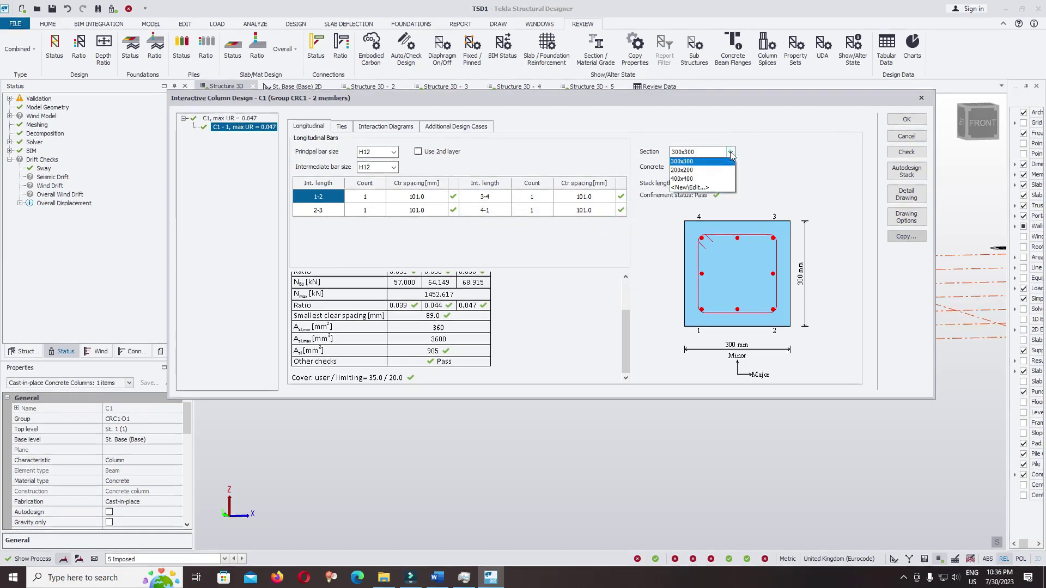
pyautogui.click(693, 184)
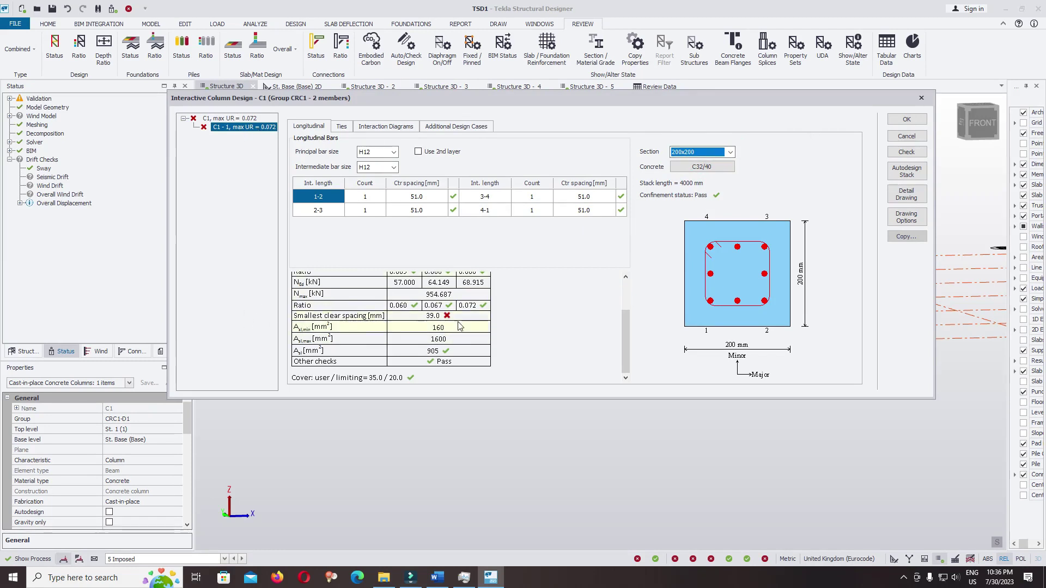
# Switch principal and intermediate bars to H16 and return the section to 300x300
pyautogui.click(473, 311)
pyautogui.click(394, 152)
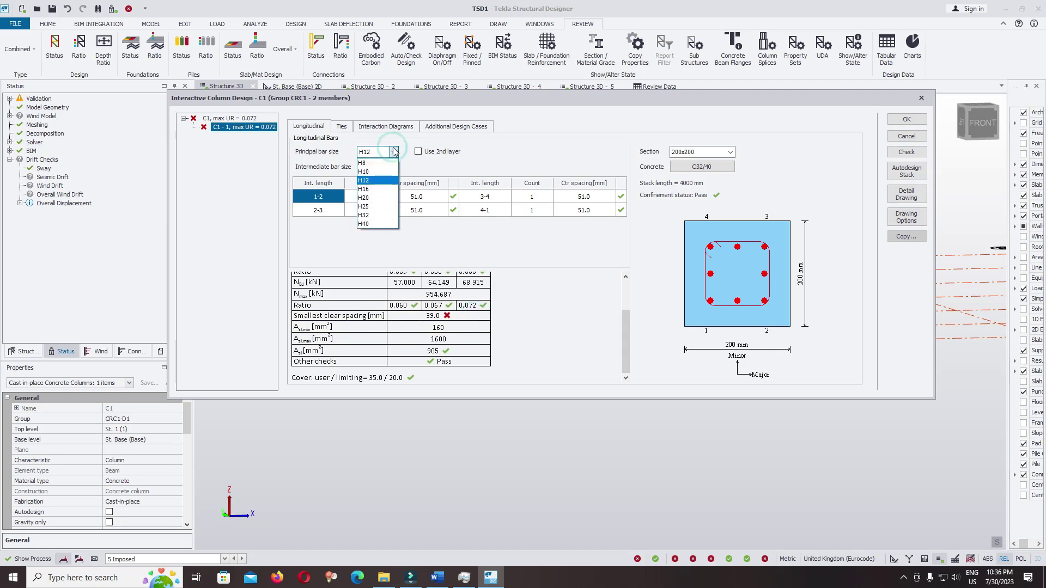
pyautogui.click(387, 189)
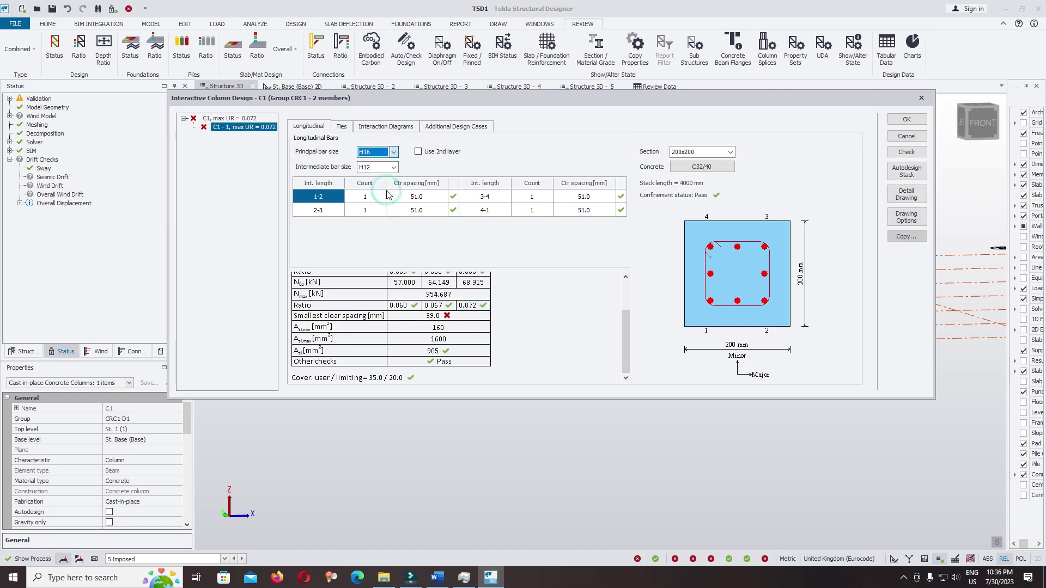
pyautogui.click(393, 167)
pyautogui.click(376, 205)
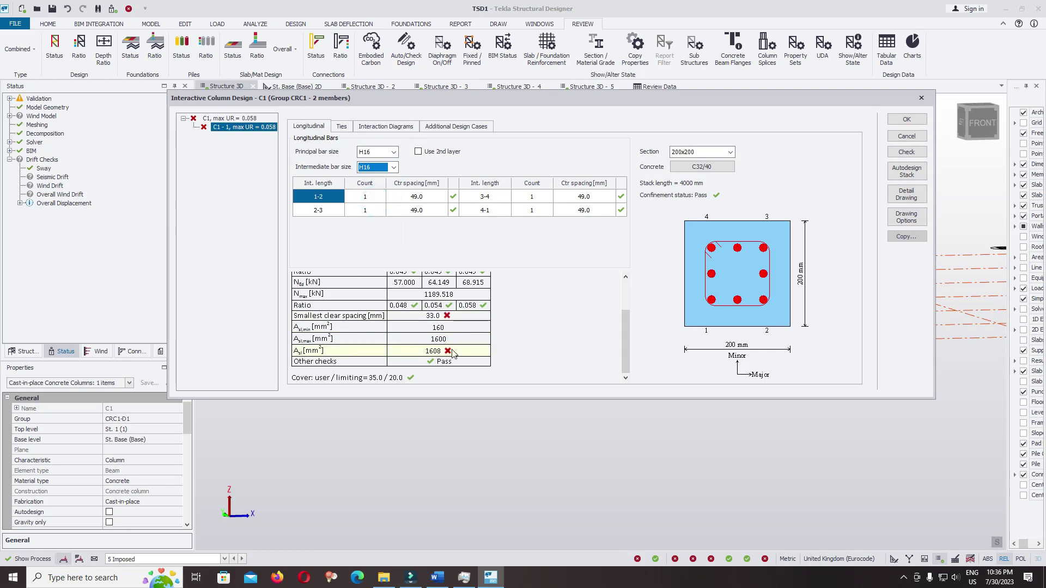
pyautogui.click(392, 167)
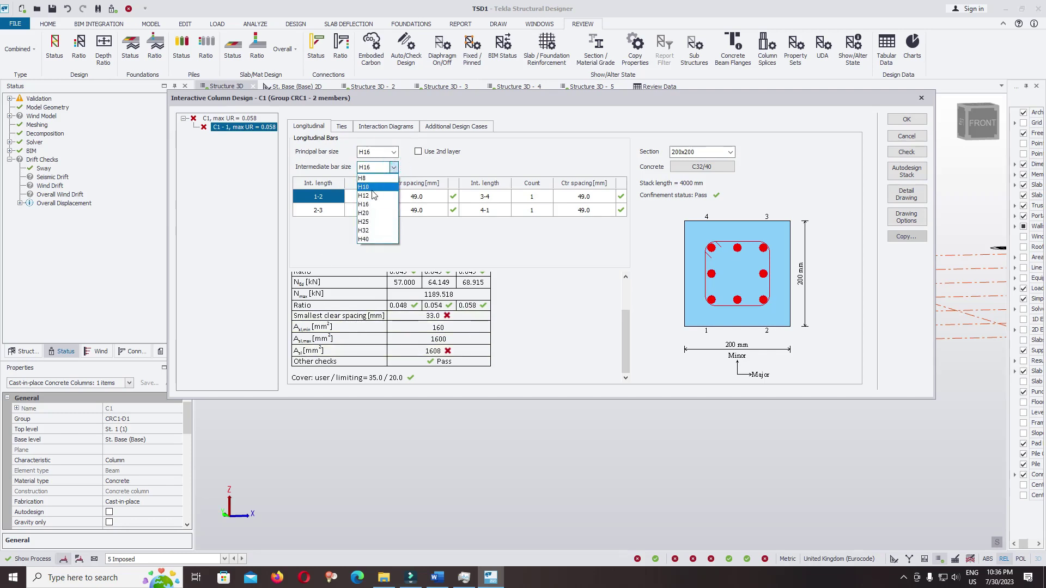
pyautogui.click(713, 152)
pyautogui.click(688, 179)
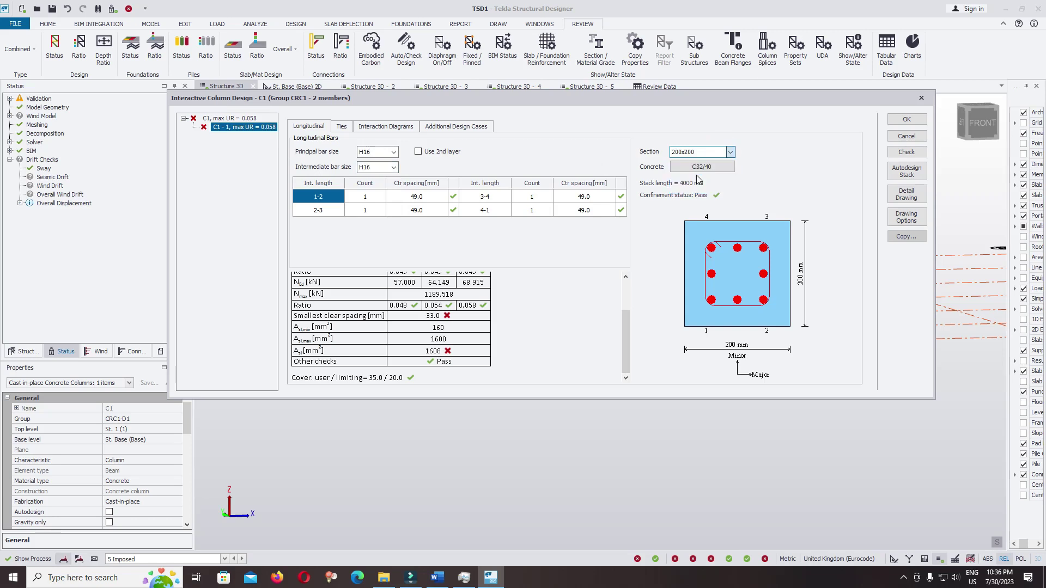
# Set principal and intermediate bars to H12 and check the 8H12 layout
pyautogui.click(393, 152)
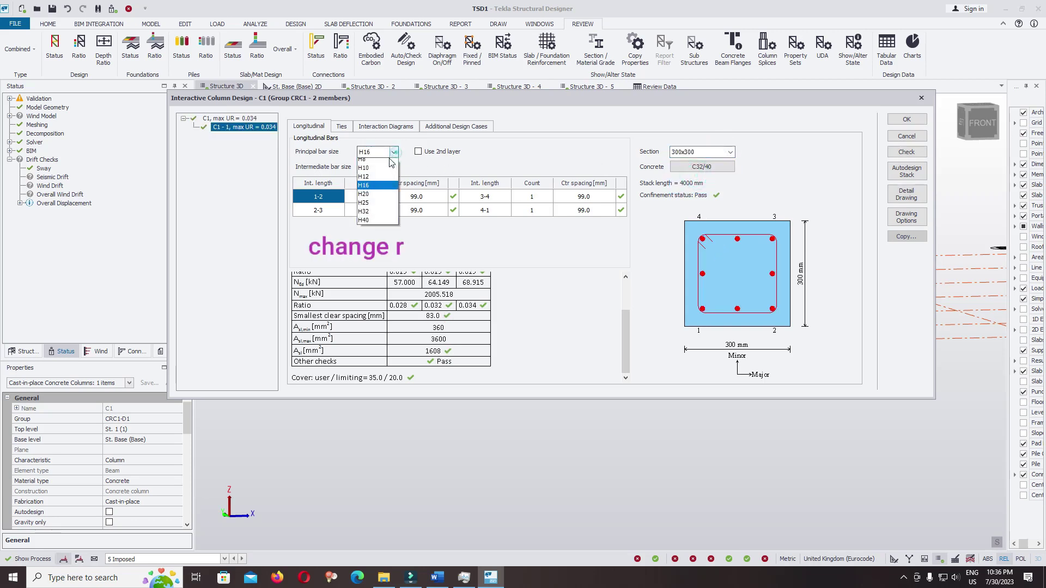
pyautogui.click(390, 175)
pyautogui.click(391, 167)
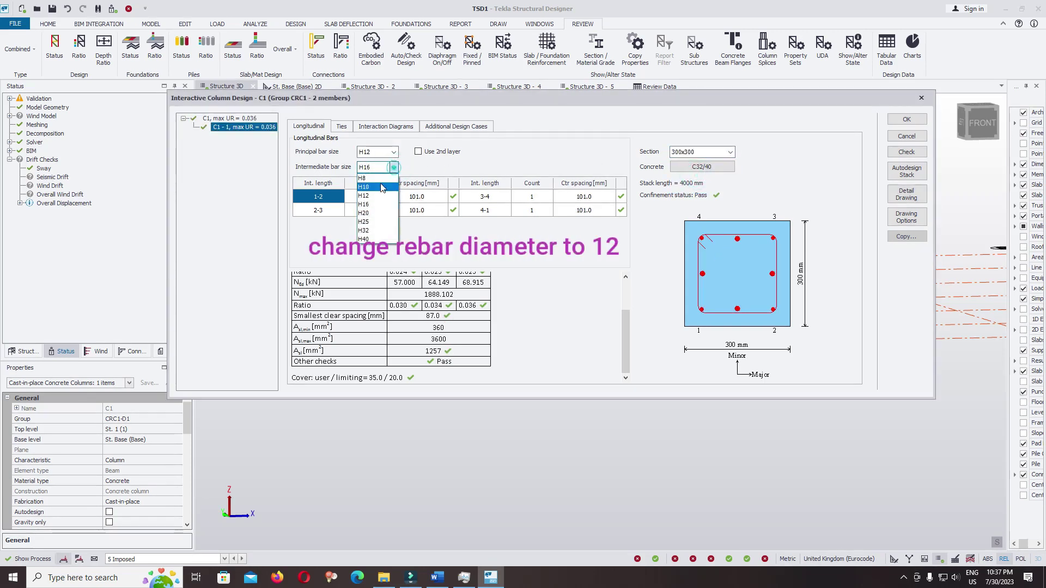
pyautogui.click(381, 190)
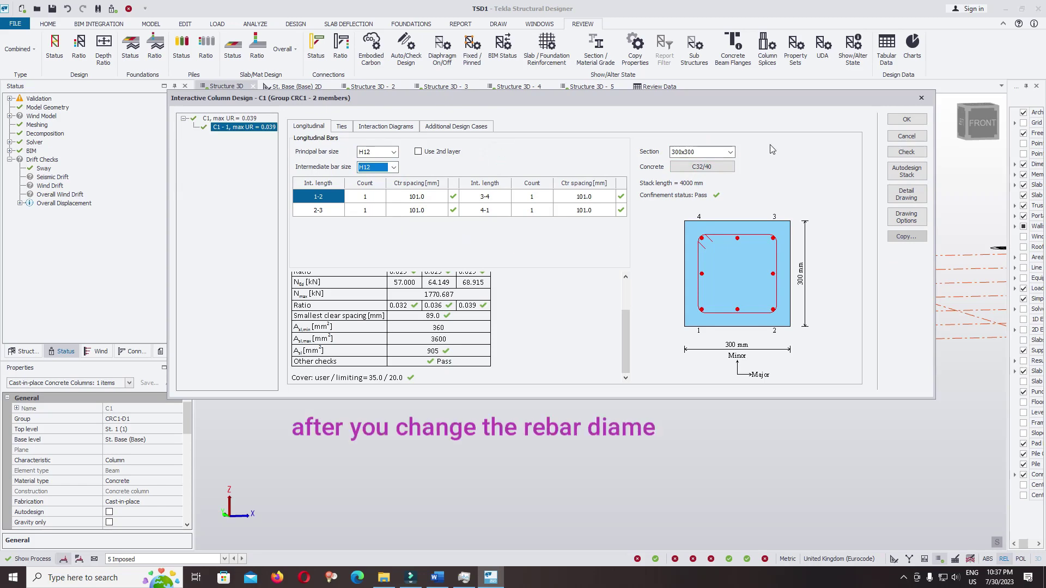
pyautogui.click(906, 152)
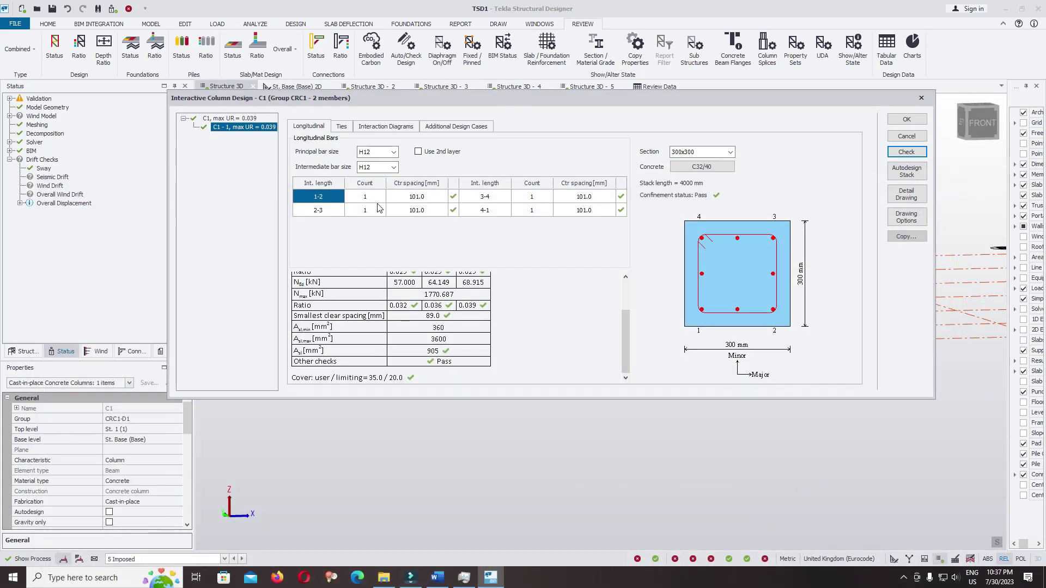
# Enter 0 bars on sides 1-2 and 2-3, leaving only four corner bars
pyautogui.click(371, 195)
pyautogui.write('0')
pyautogui.click(374, 206)
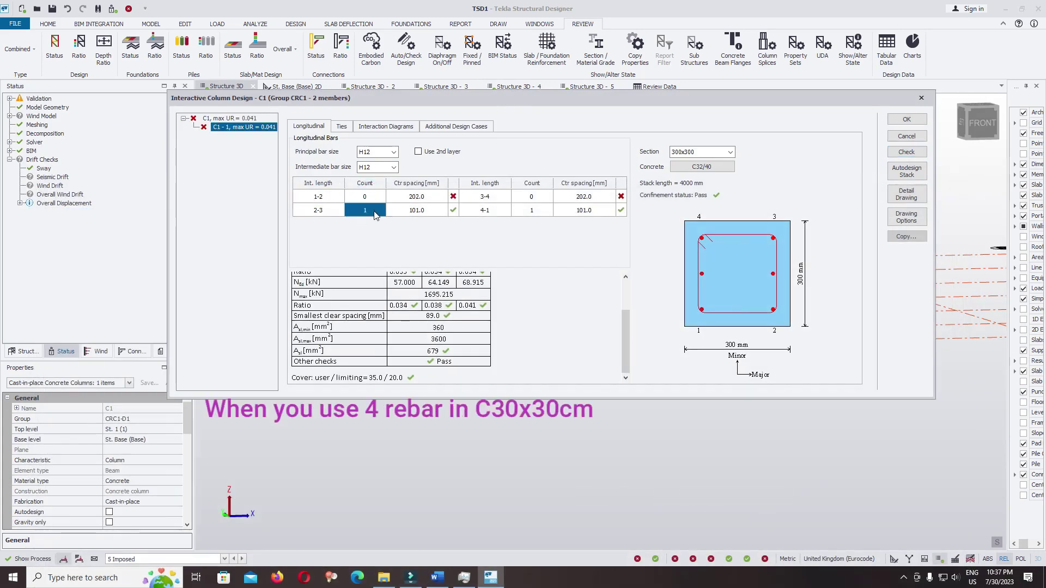
pyautogui.write('0')
pyautogui.press('Return')
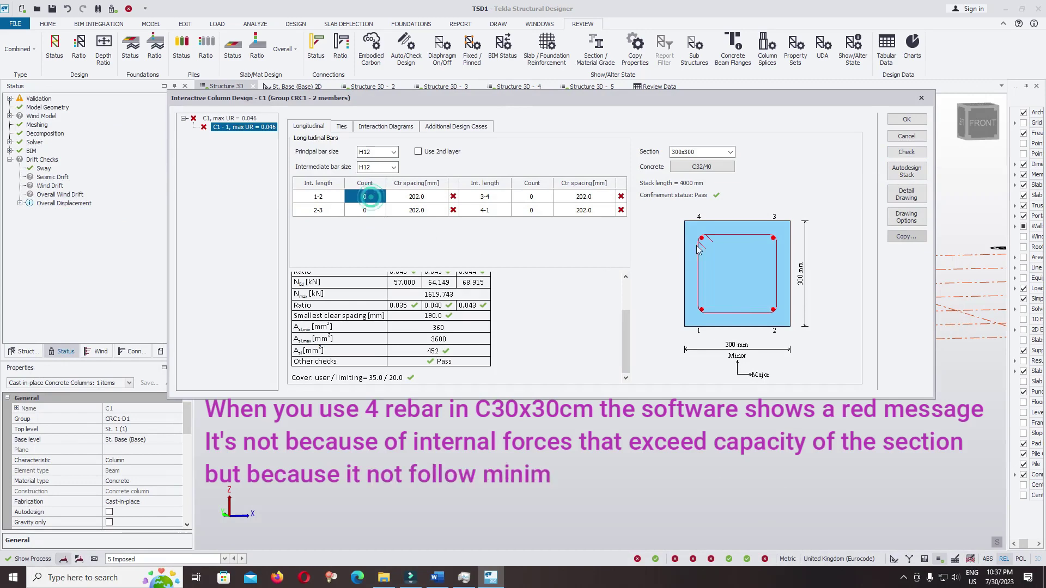
pyautogui.moveTo(625, 311); pyautogui.dragTo(597, 391)
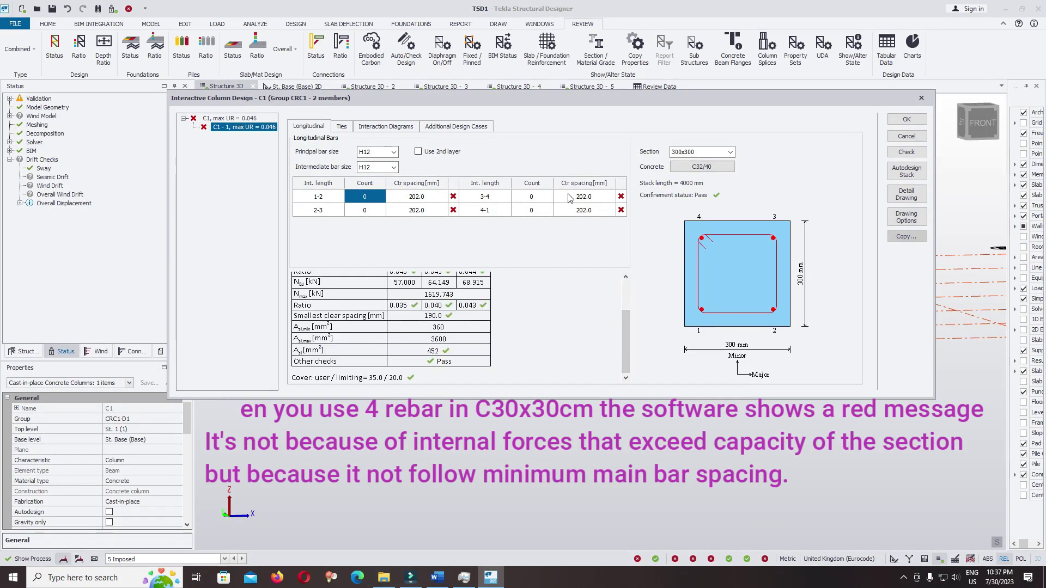
pyautogui.moveTo(621, 345); pyautogui.dragTo(625, 376)
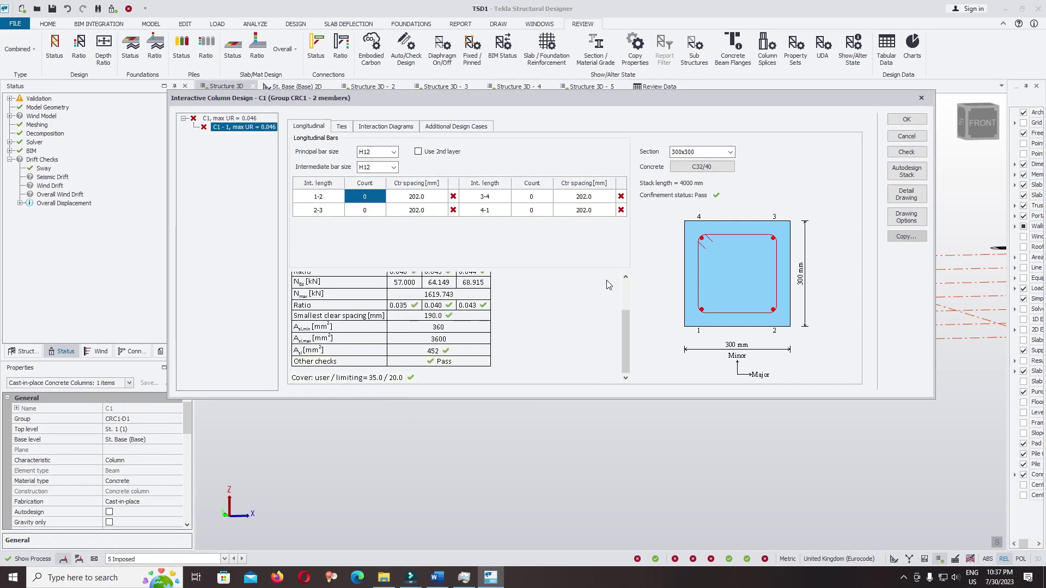
pyautogui.scroll(3, 609, 285)
# Check the four-bar layout and review Stack 1's Longitudinal Bars Bar Limit Checks
pyautogui.click(906, 151)
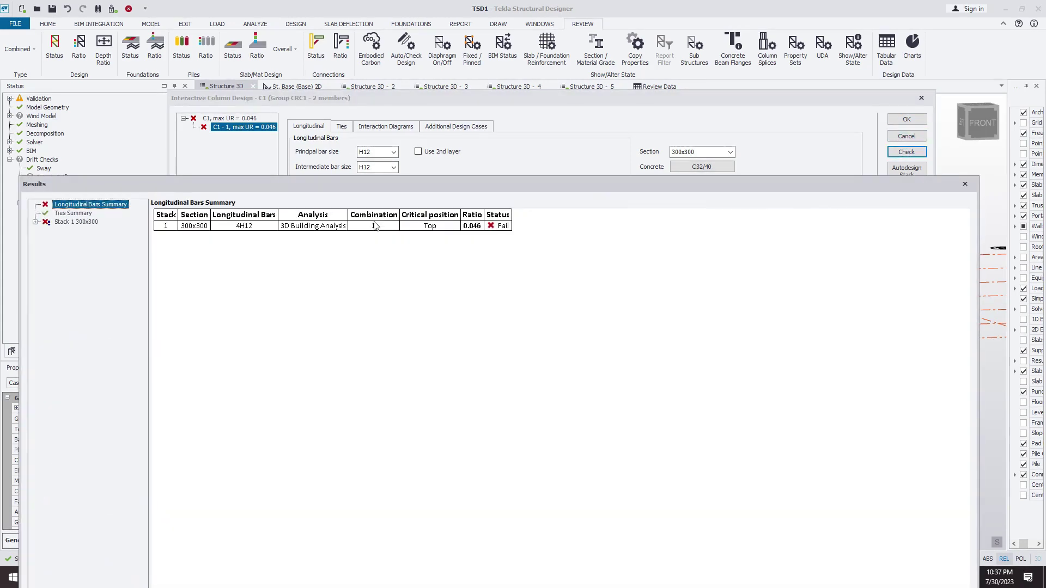
pyautogui.click(35, 222)
pyautogui.click(46, 240)
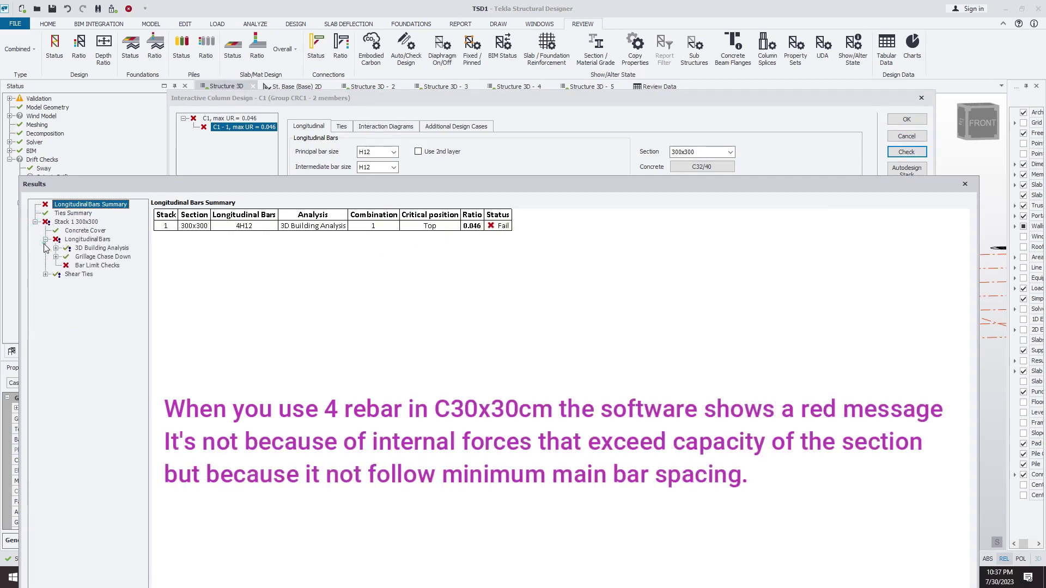
pyautogui.click(82, 265)
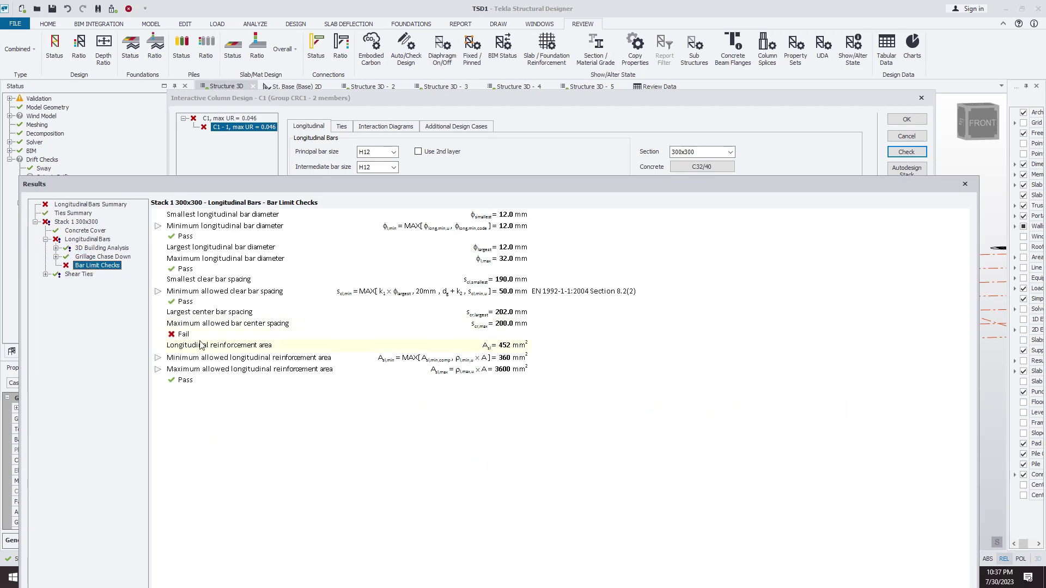
pyautogui.click(965, 184)
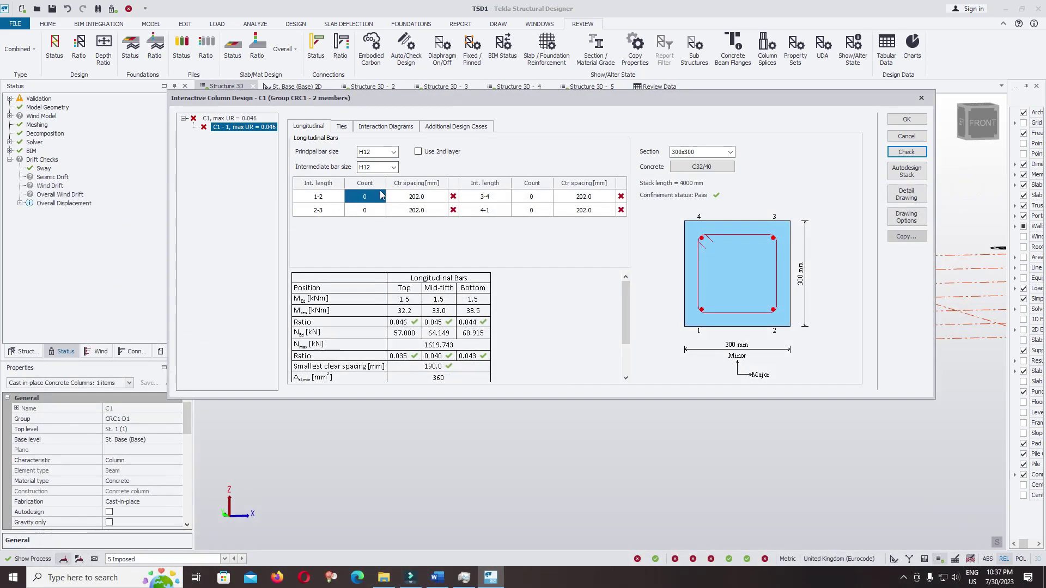
# Set the side 1-2 and 2-3 bar counts back to 1, restoring 8H12
pyautogui.click(376, 197)
pyautogui.write('11')
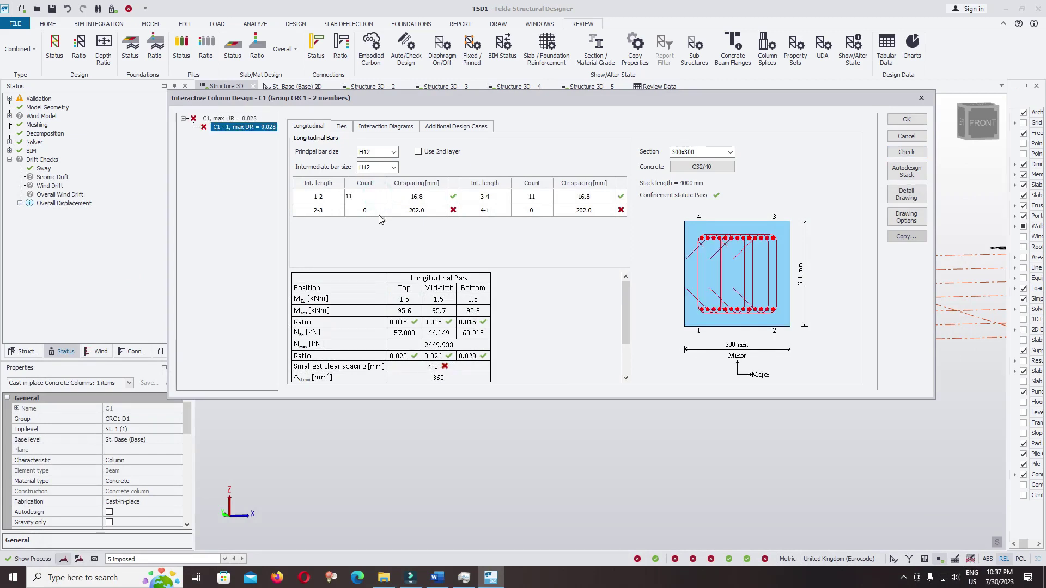
pyautogui.press('BackSpace')
pyautogui.press('Return')
pyautogui.write('1')
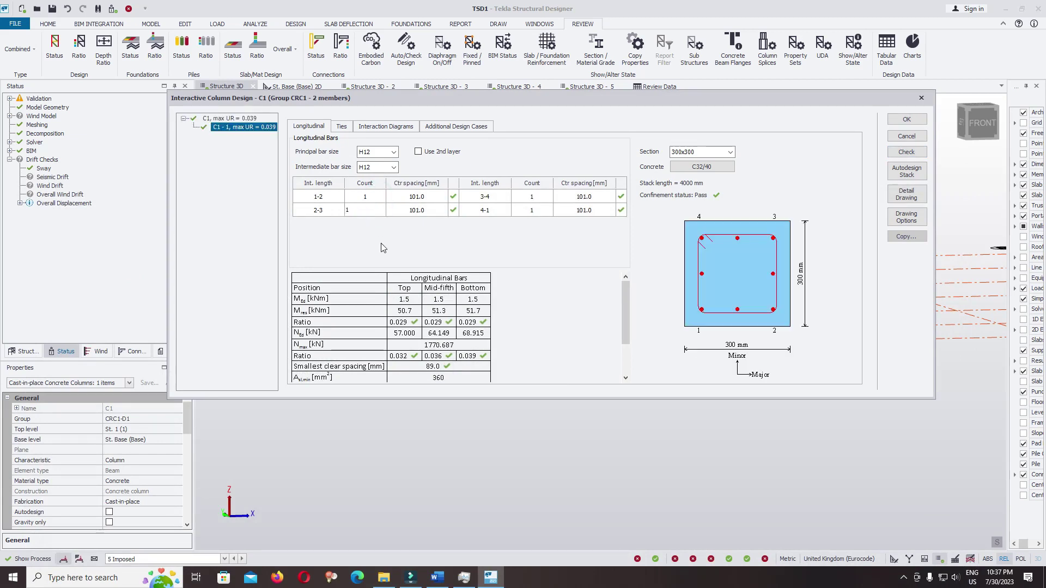
pyautogui.click(423, 211)
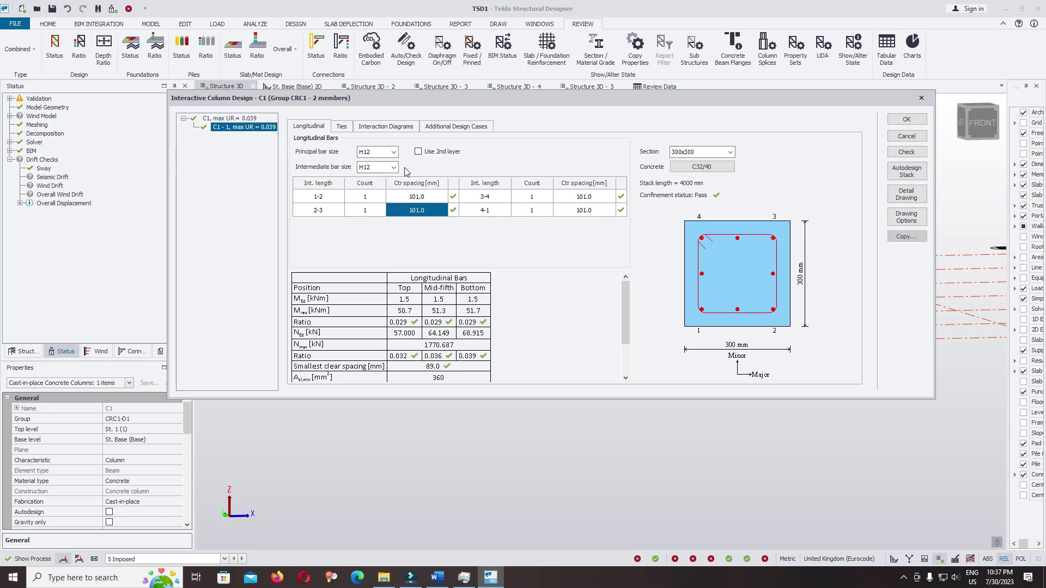
# Try two bars per side, return both counts to 1, and view the ties settings
pyautogui.click(365, 196)
pyautogui.write('2')
pyautogui.press('Return')
pyautogui.click(369, 210)
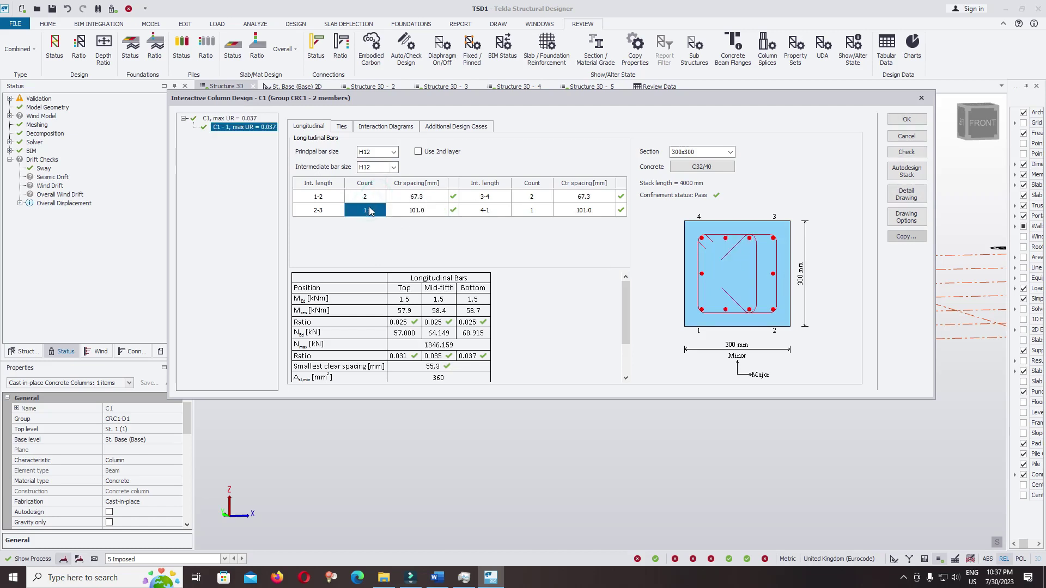
pyautogui.write('2')
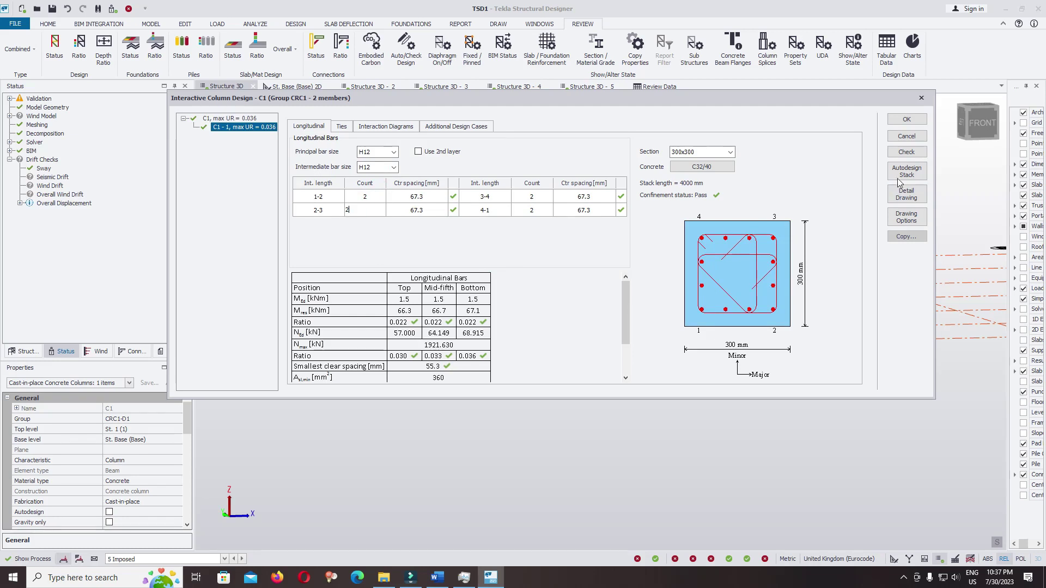
pyautogui.click(370, 196)
pyautogui.write('1')
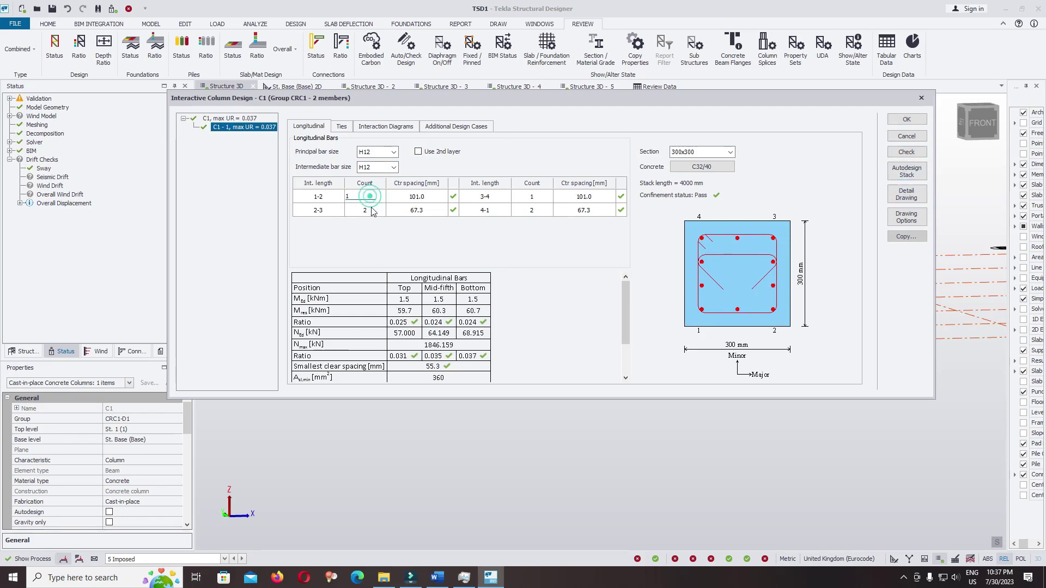
pyautogui.click(372, 211)
pyautogui.write('1')
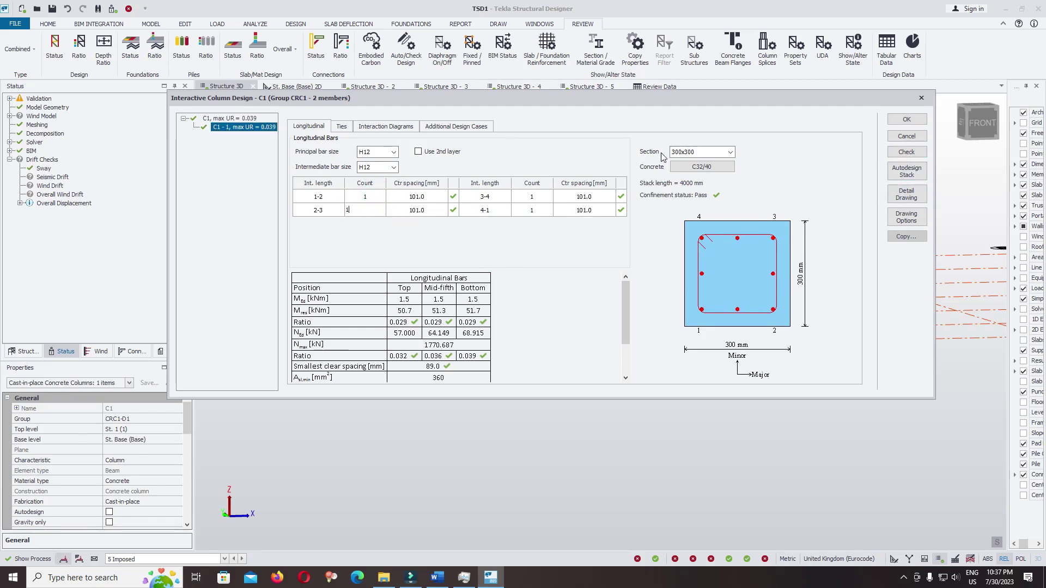
pyautogui.click(341, 126)
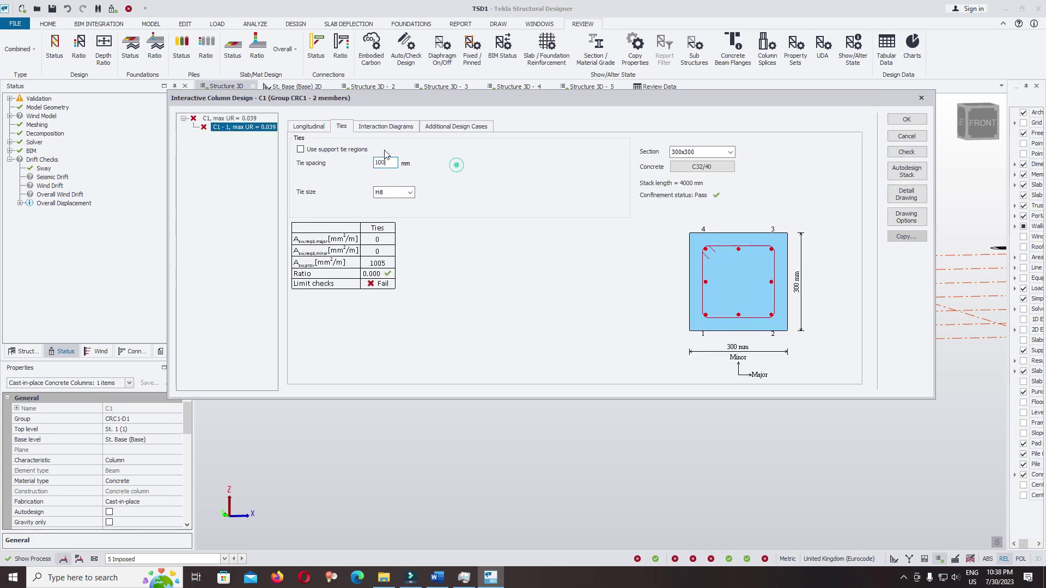
# Show C1's interaction diagram at the Top position and set the critical position
pyautogui.click(370, 126)
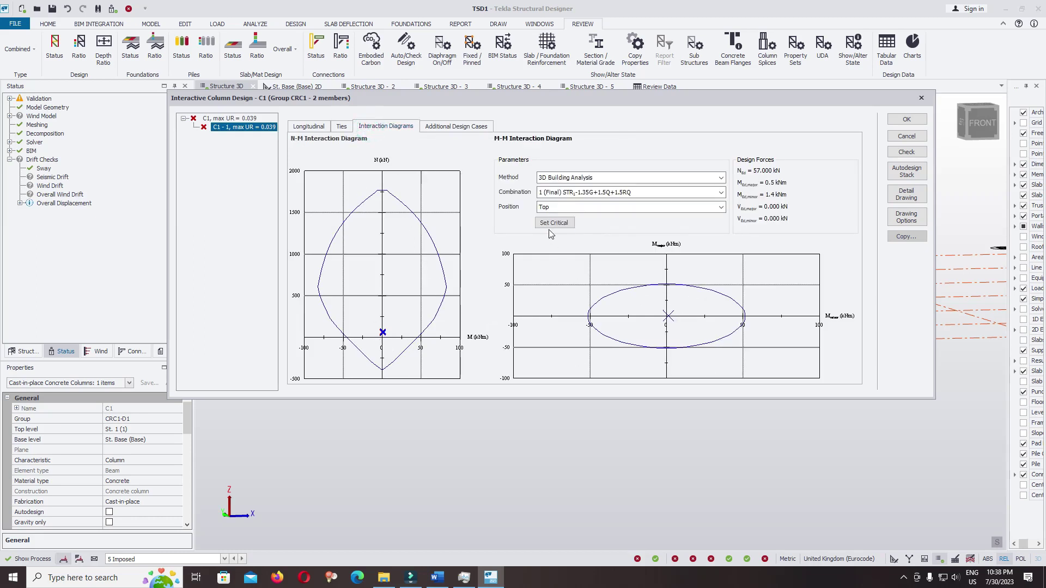
pyautogui.click(622, 208)
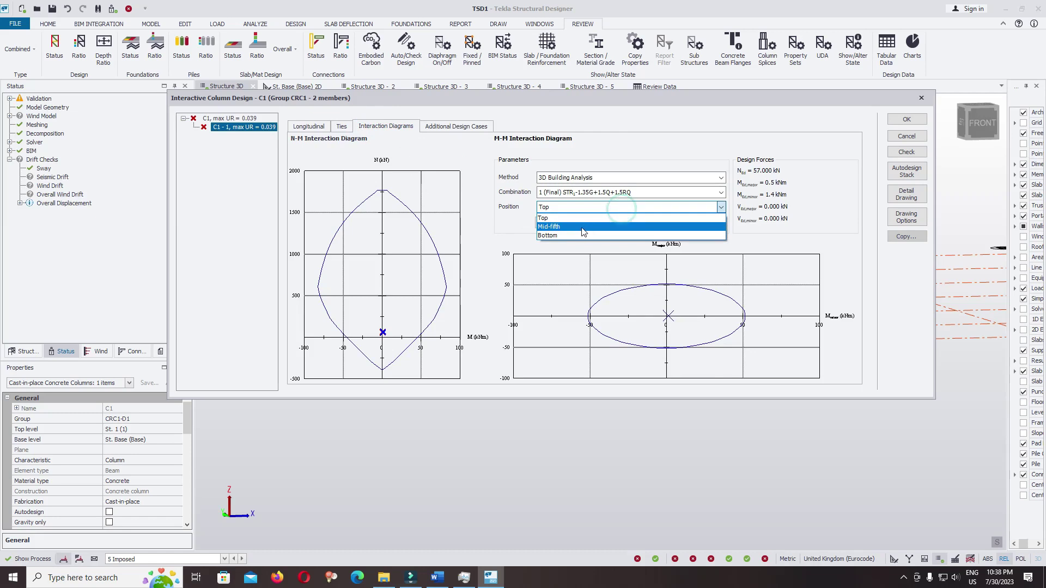
pyautogui.click(544, 218)
pyautogui.click(584, 209)
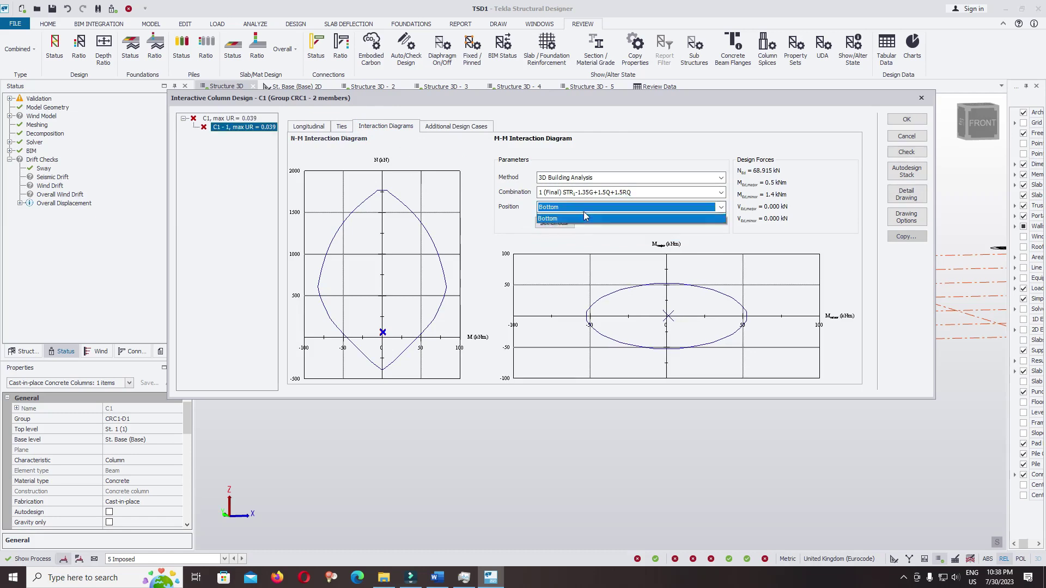
pyautogui.click(573, 218)
pyautogui.click(543, 223)
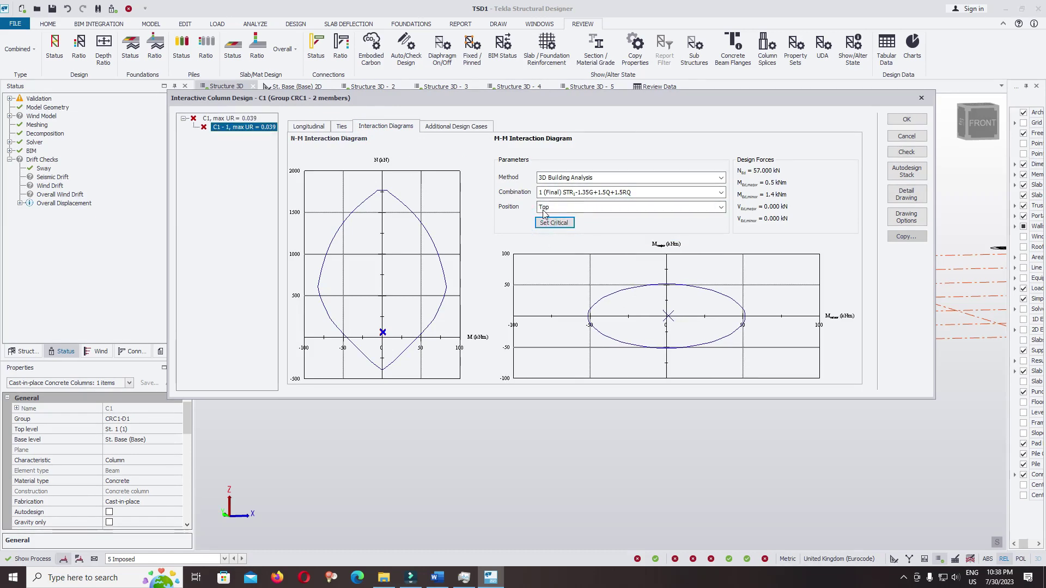
# Review the additional design cases, ties and 8H12 longitudinal bar layout
pyautogui.click(439, 125)
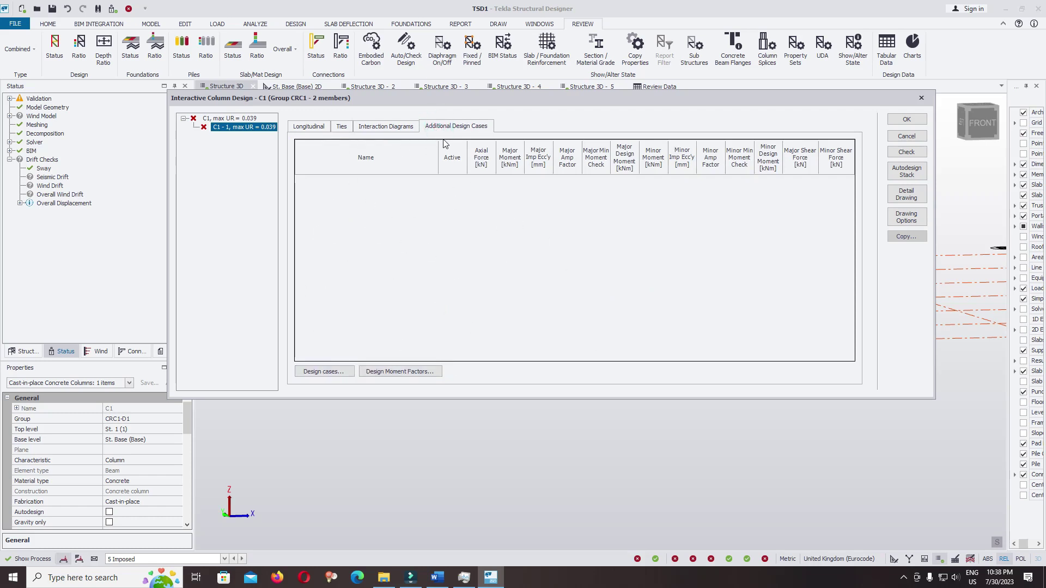
pyautogui.click(342, 126)
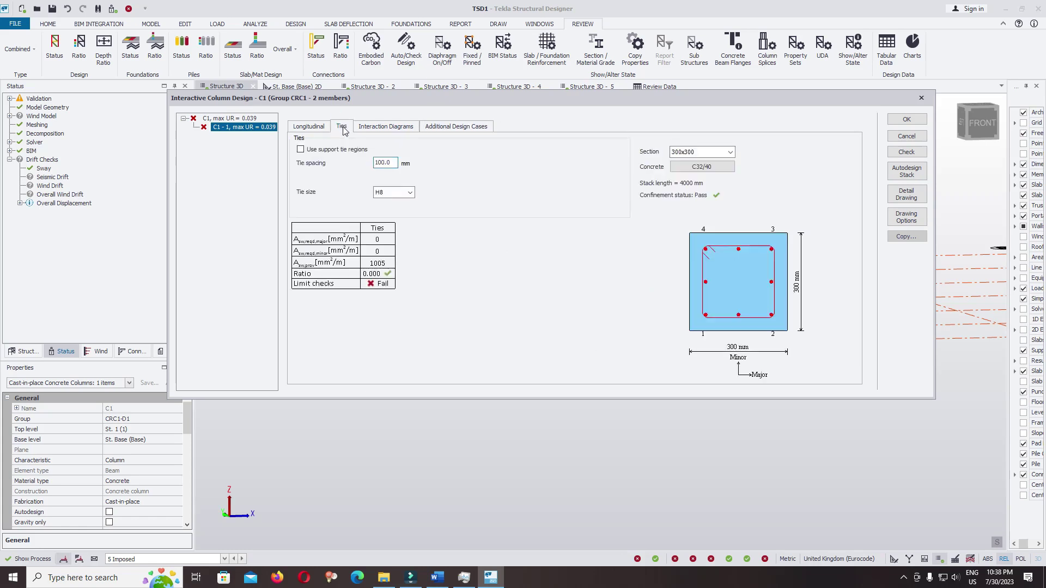
pyautogui.click(385, 127)
pyautogui.click(309, 126)
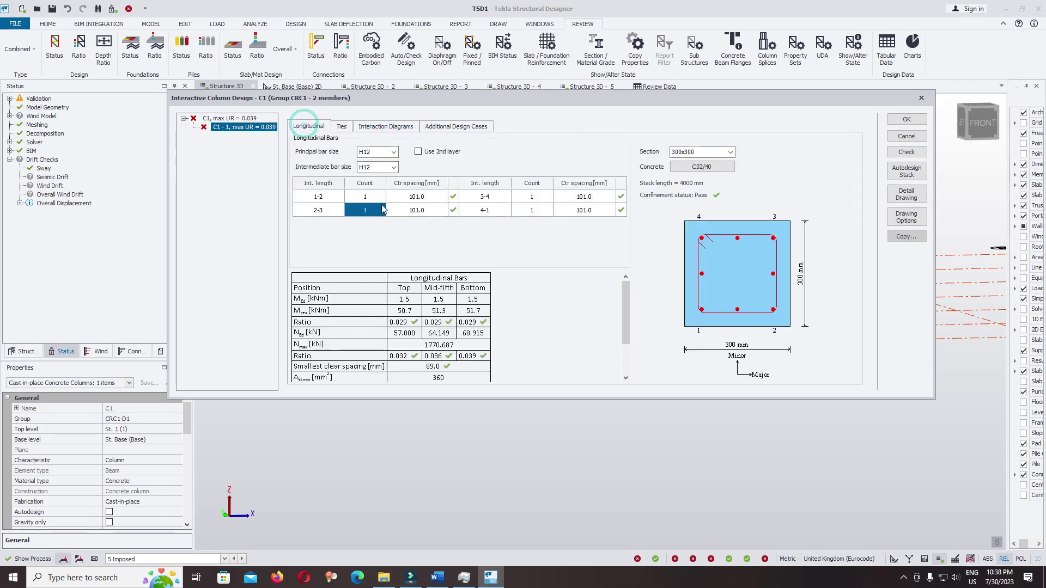
# Autodesign C1's stack, accept it, and export its detailing drawing as C1 detailing.dxf at 1:25
pyautogui.click(907, 172)
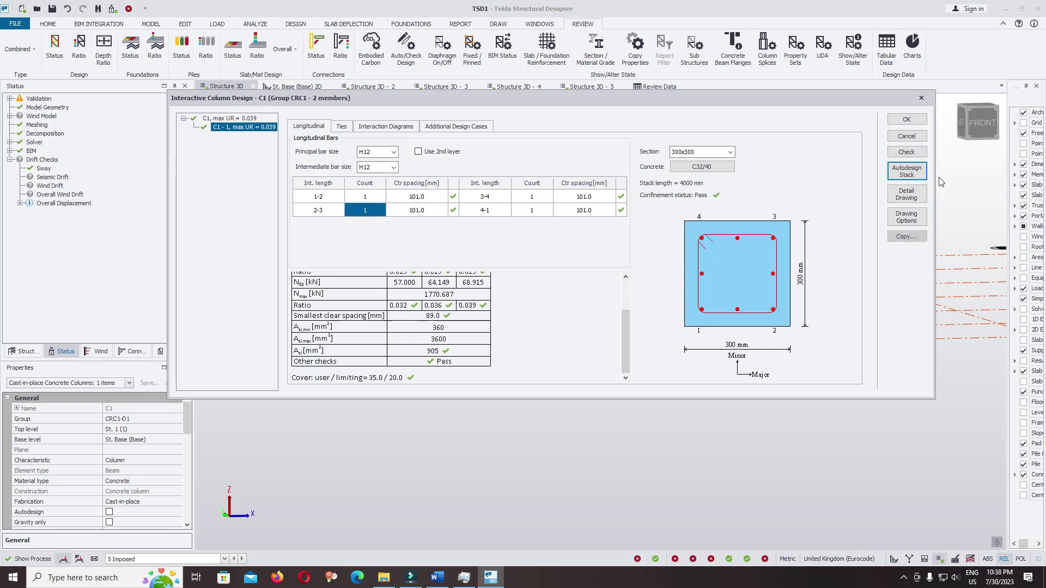
pyautogui.click(907, 119)
pyautogui.rightClick(445, 223)
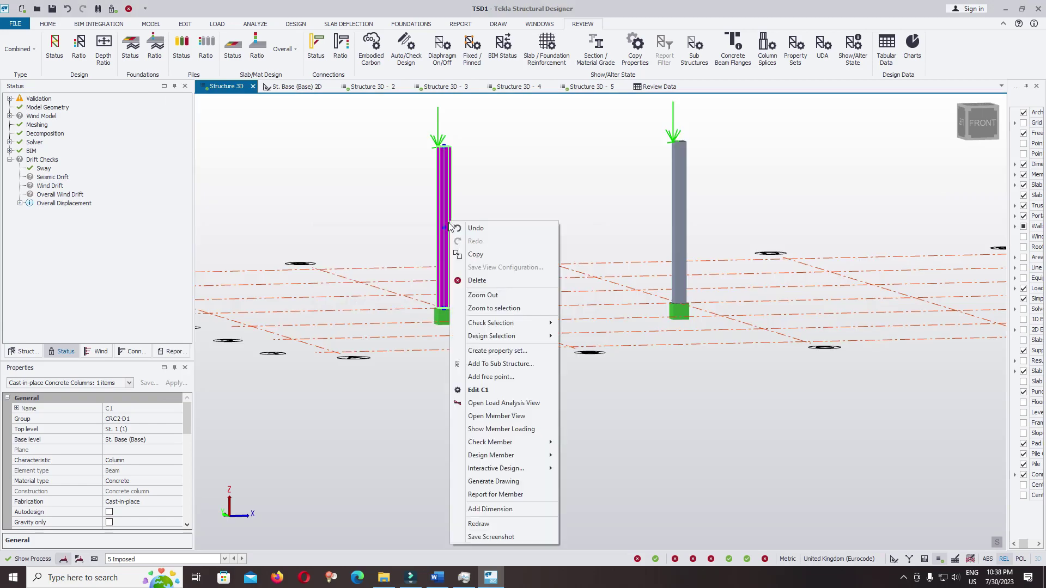
pyautogui.click(512, 483)
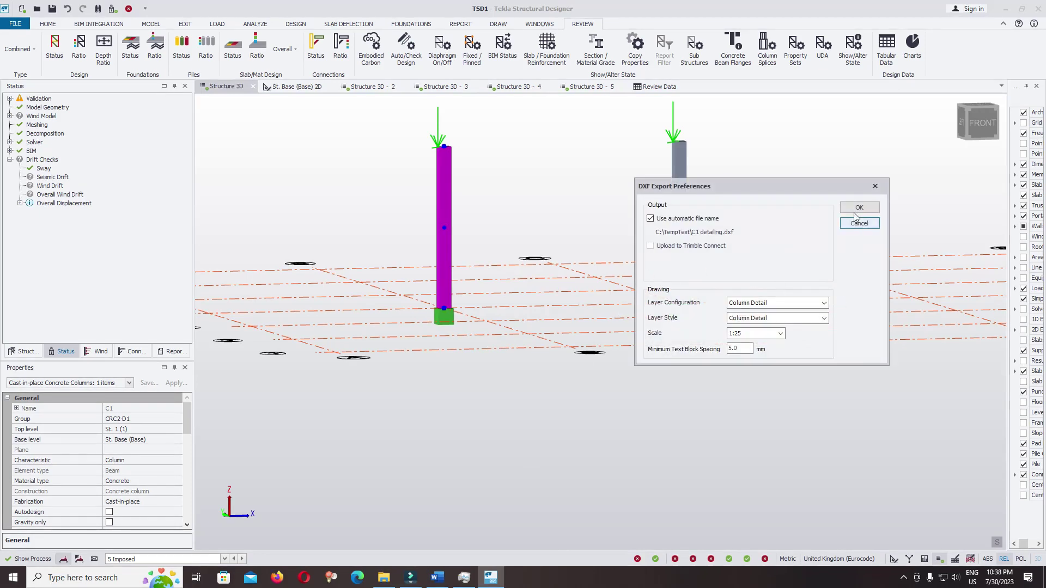
pyautogui.click(852, 207)
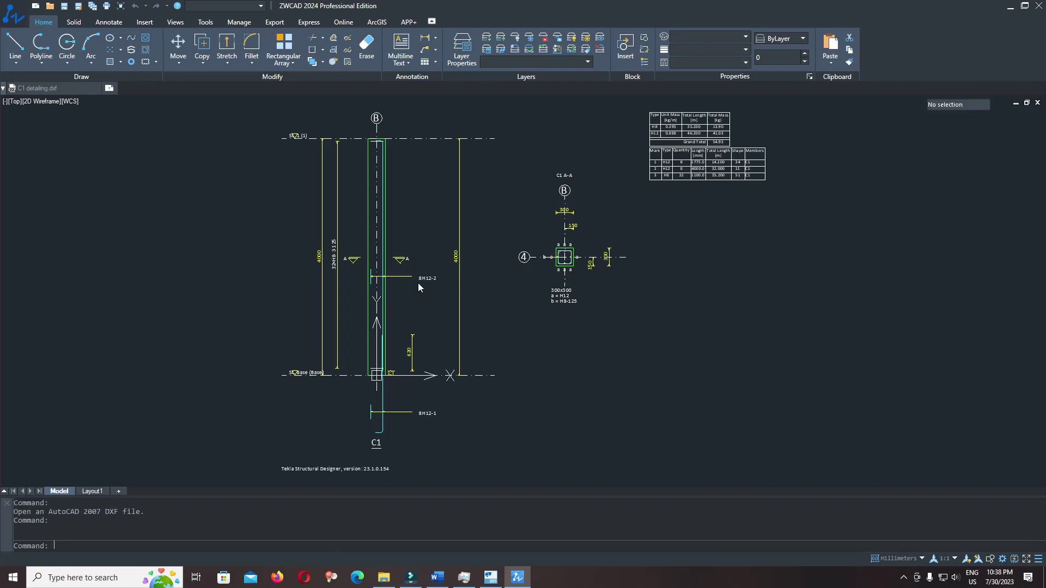
# Zoom and pan over the drawing's bar schedule tables and section C1 A-A
pyautogui.scroll(5, 539, 174)
pyautogui.scroll(-3, 567, 273)
pyautogui.scroll(6, 687, 166)
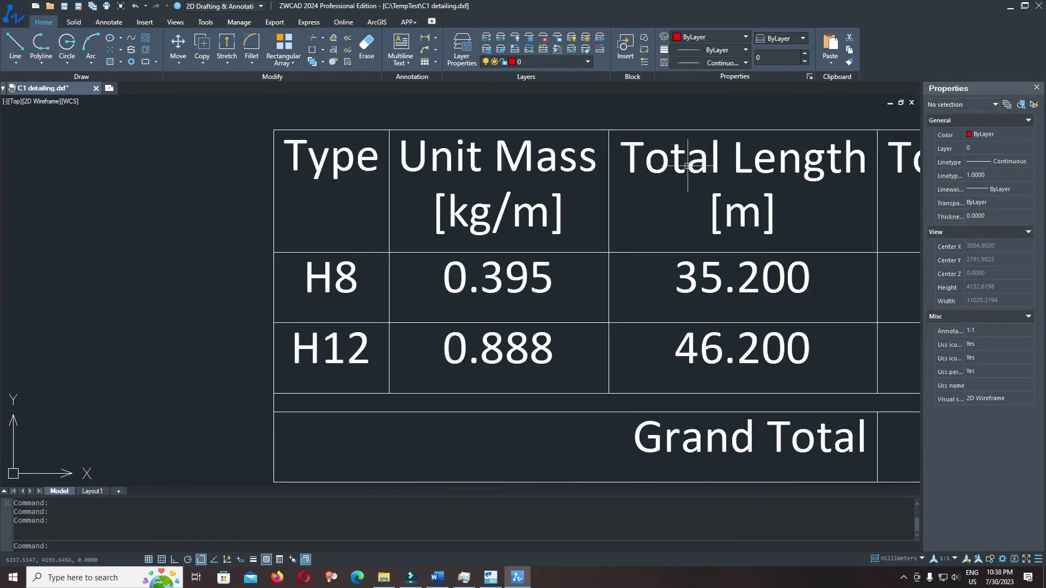
pyautogui.scroll(-5, 495, 182)
pyautogui.moveTo(436, 250)
pyautogui.mouseDown(button='middle')
pyautogui.moveTo(432, 215)
pyautogui.moveTo(459, 184)
pyautogui.mouseUp(button='middle')
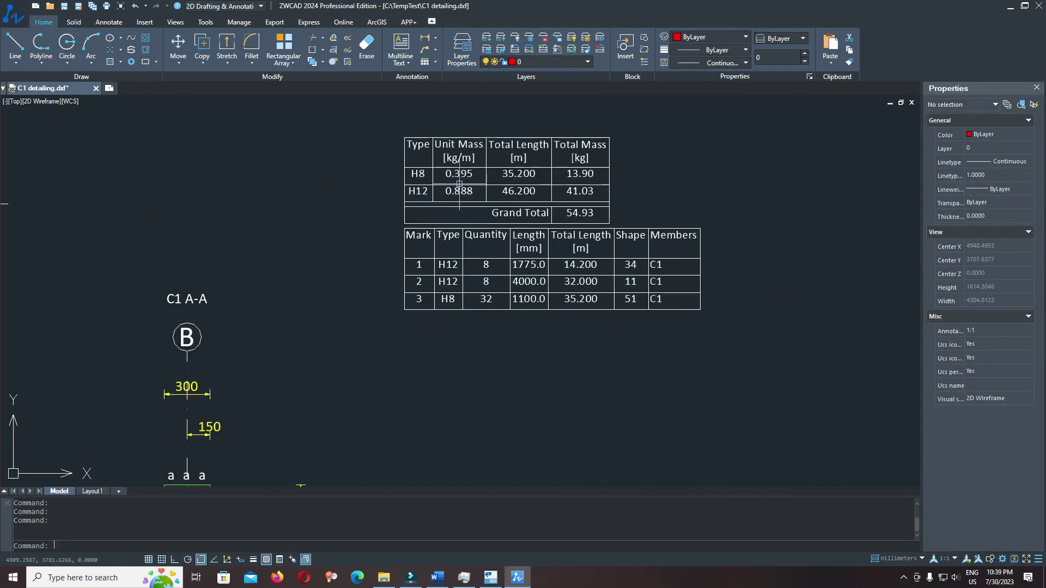
pyautogui.scroll(5, 459, 184)
pyautogui.scroll(-4, 345, 201)
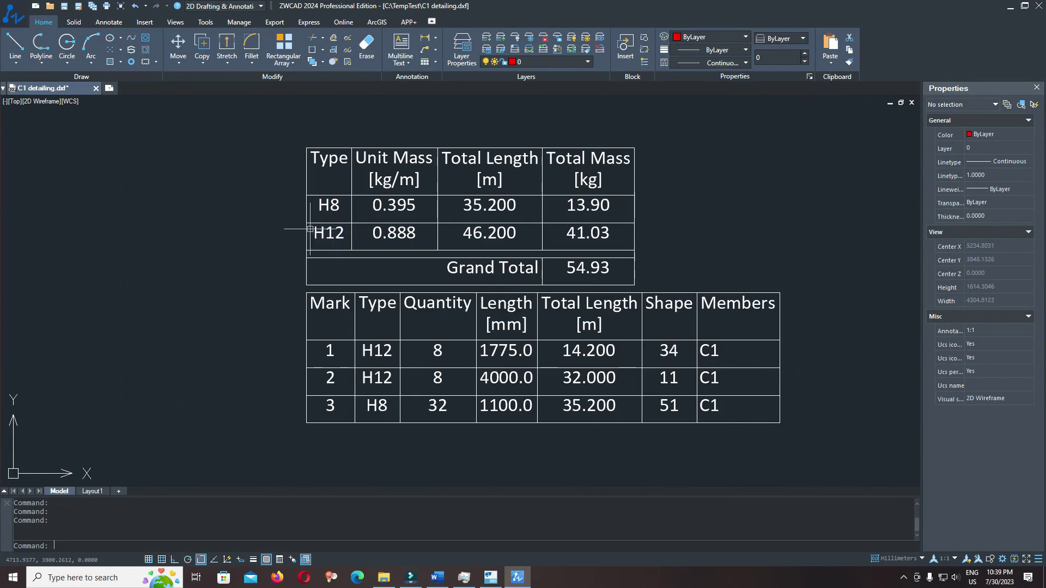
pyautogui.moveTo(402, 351); pyautogui.dragTo(385, 275, button='middle')
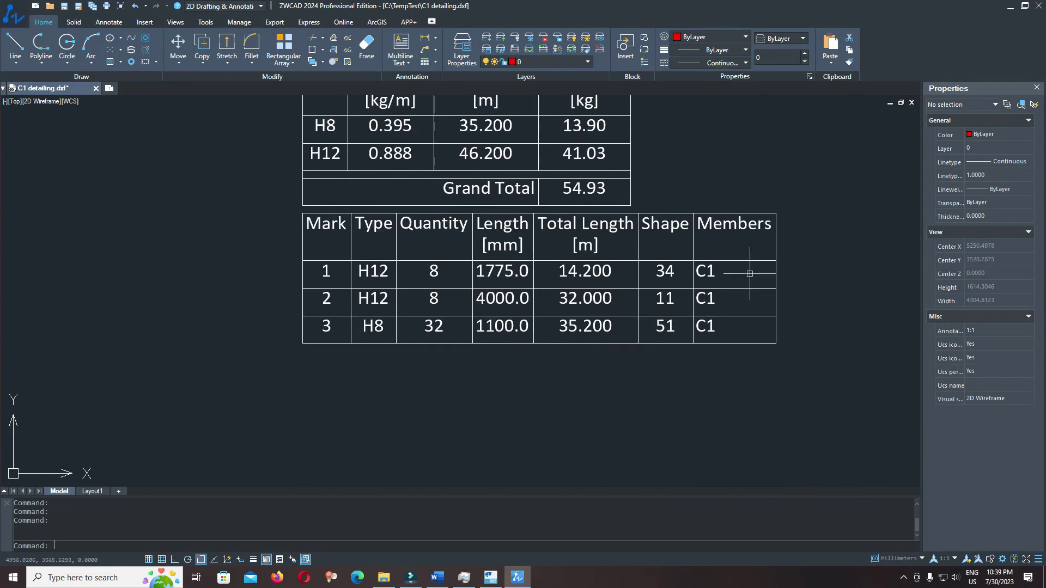
# Inspect the C1 column elevation, then minimise ZWCAD
pyautogui.scroll(-2, 704, 249)
pyautogui.scroll(2, 704, 249)
pyautogui.scroll(-3, 554, 292)
pyautogui.scroll(5, 625, 339)
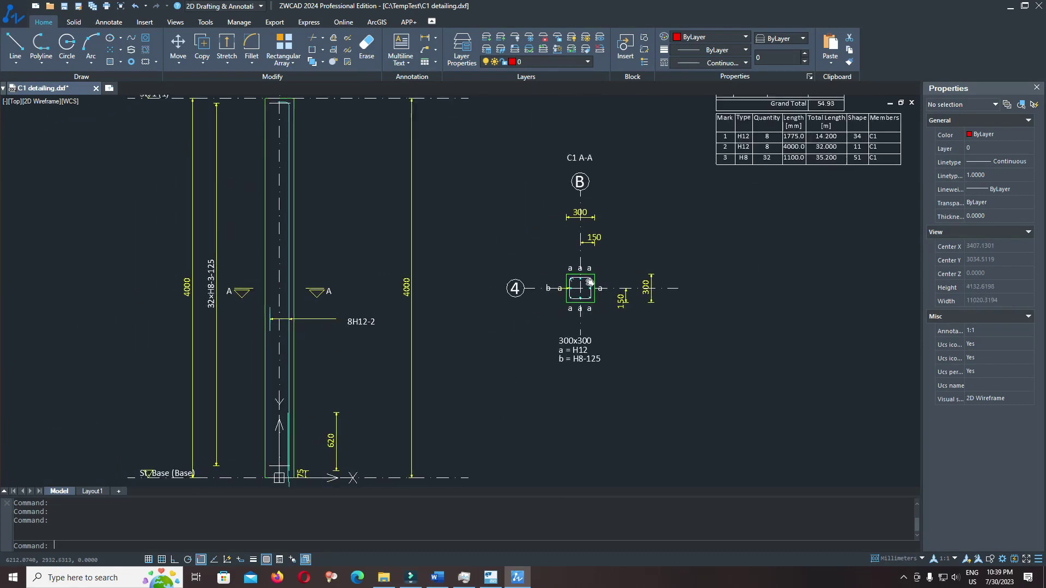
pyautogui.scroll(-3, 625, 338)
pyautogui.scroll(3, 572, 256)
pyautogui.scroll(-1, 588, 301)
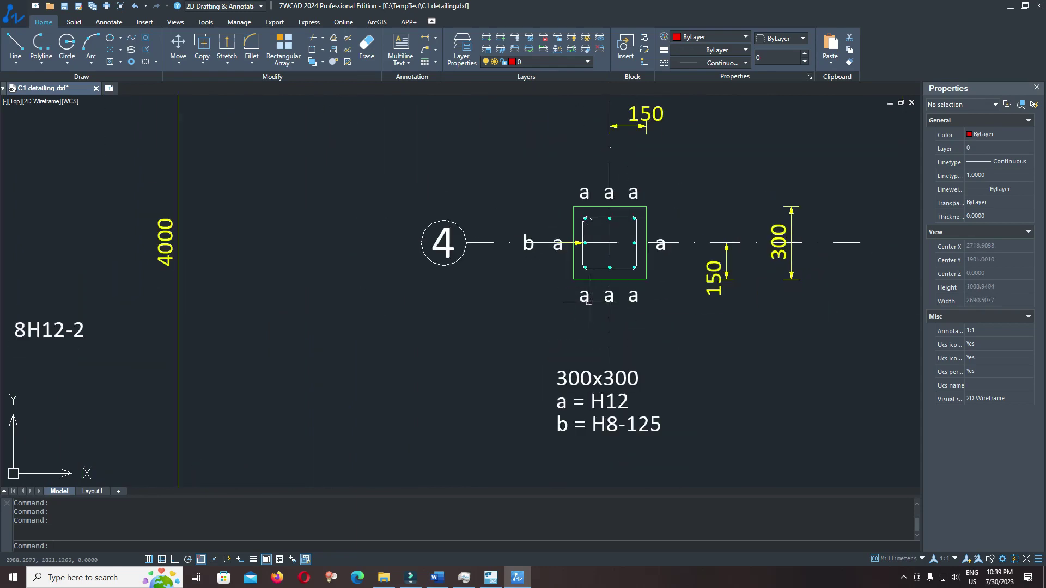
pyautogui.scroll(-2, 598, 251)
pyautogui.moveTo(338, 355); pyautogui.dragTo(465, 214, button='middle')
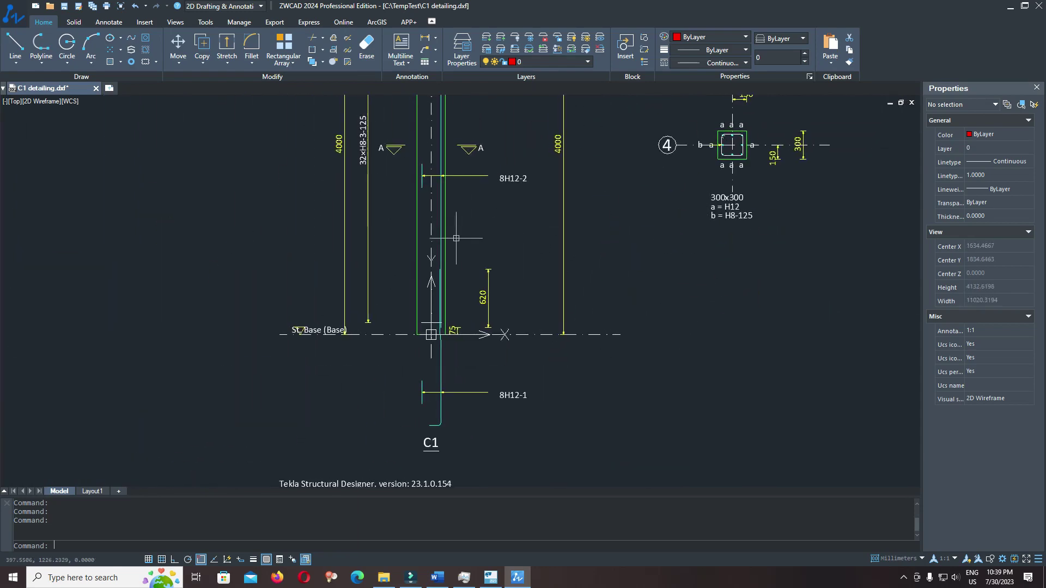
pyautogui.scroll(-1, 472, 377)
pyautogui.scroll(2, 486, 314)
pyautogui.scroll(-5, 480, 305)
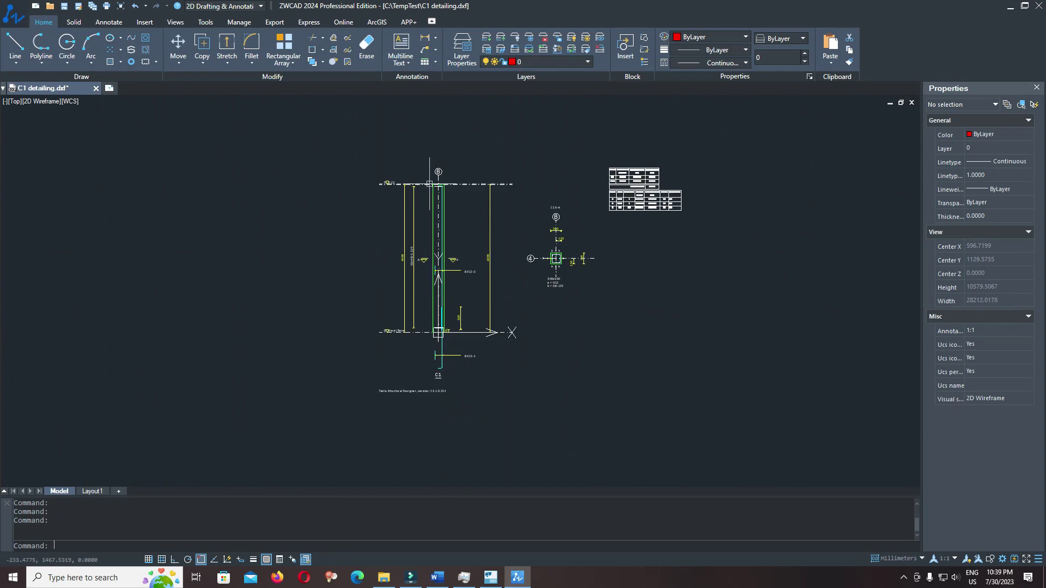
pyautogui.scroll(7, 463, 202)
pyautogui.scroll(-10, 462, 202)
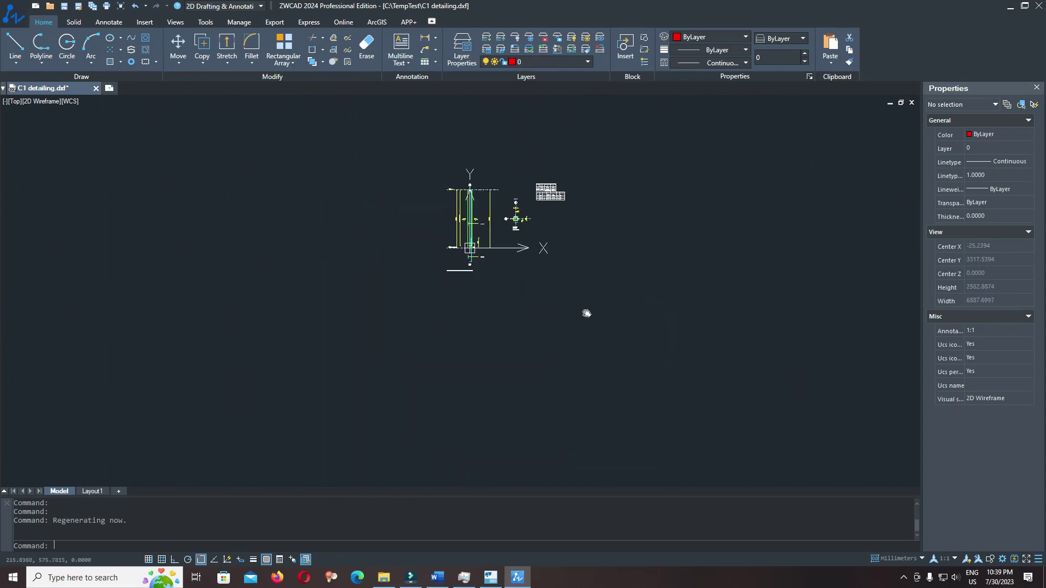
pyautogui.click(1010, 7)
# Select both 300x300 concrete columns with a crossing window across the 3D model
pyautogui.moveTo(746, 395); pyautogui.dragTo(738, 430, button='middle')
pyautogui.click(738, 430)
pyautogui.click(437, 220)
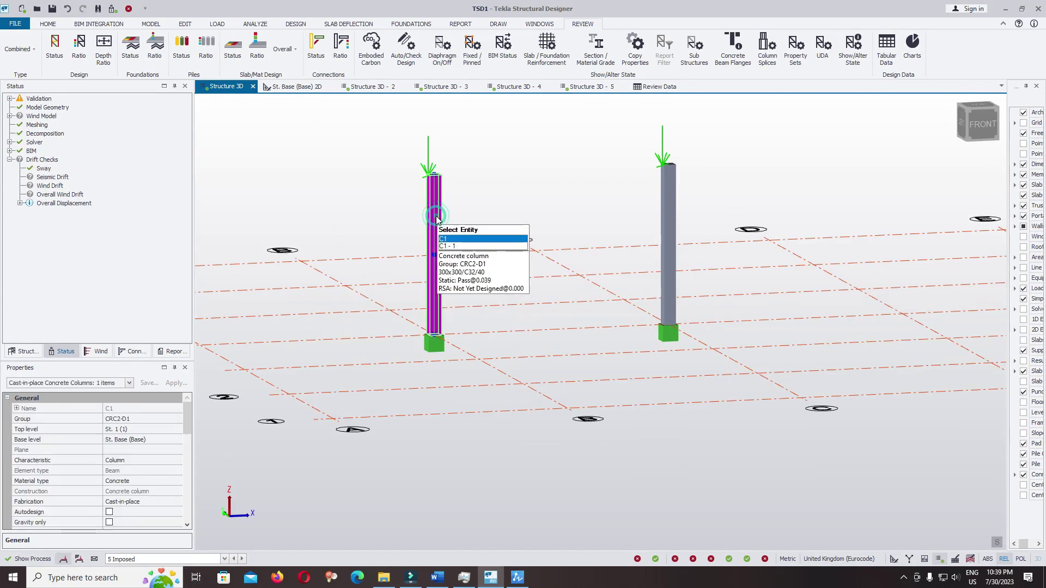
pyautogui.rightClick(437, 218)
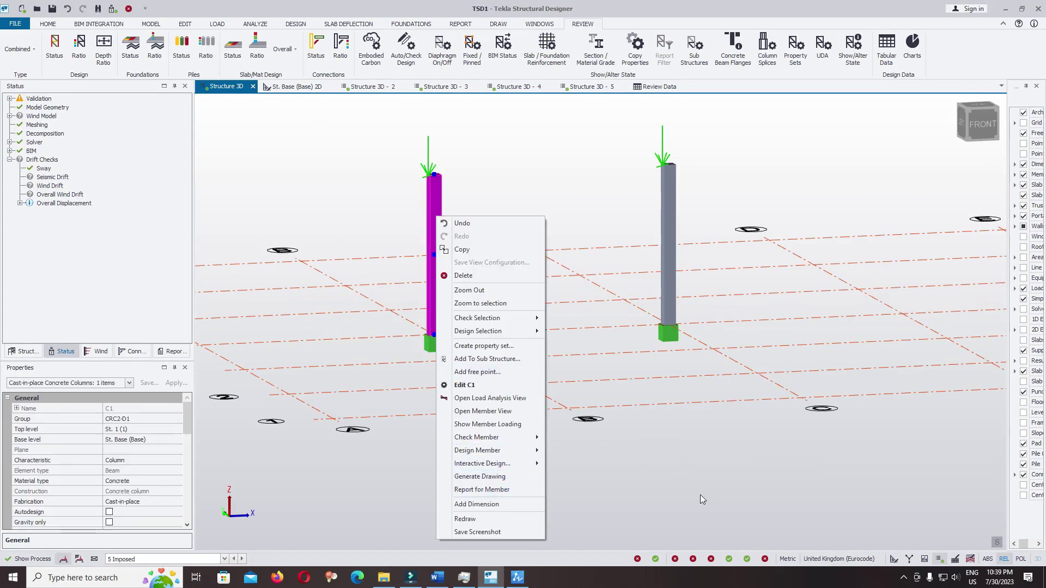
pyautogui.click(590, 485)
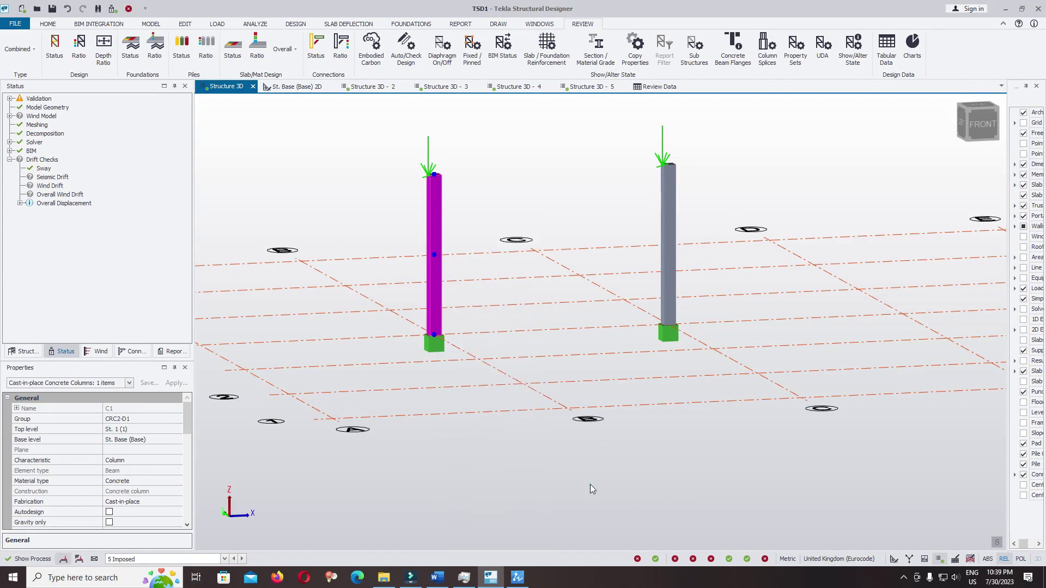
pyautogui.click(590, 485)
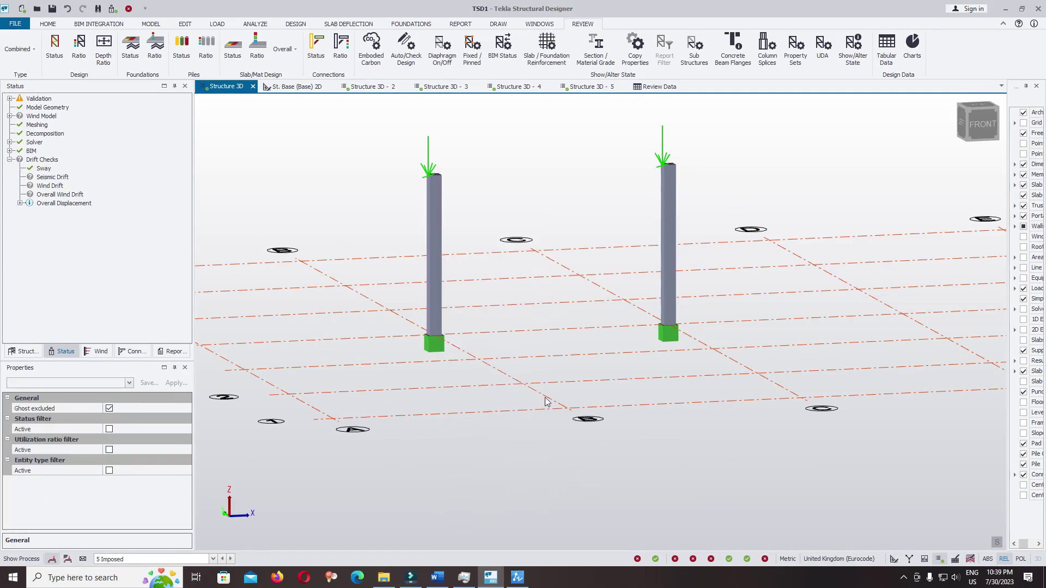
pyautogui.moveTo(718, 202); pyautogui.dragTo(344, 195)
pyautogui.moveTo(464, 357); pyautogui.dragTo(520, 293, button='middle')
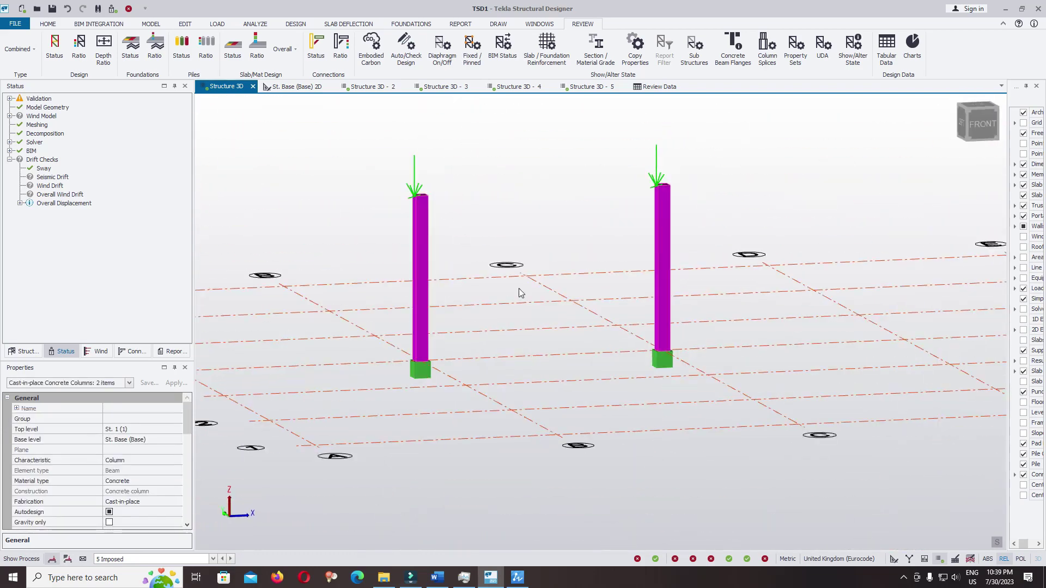
pyautogui.click(904, 577)
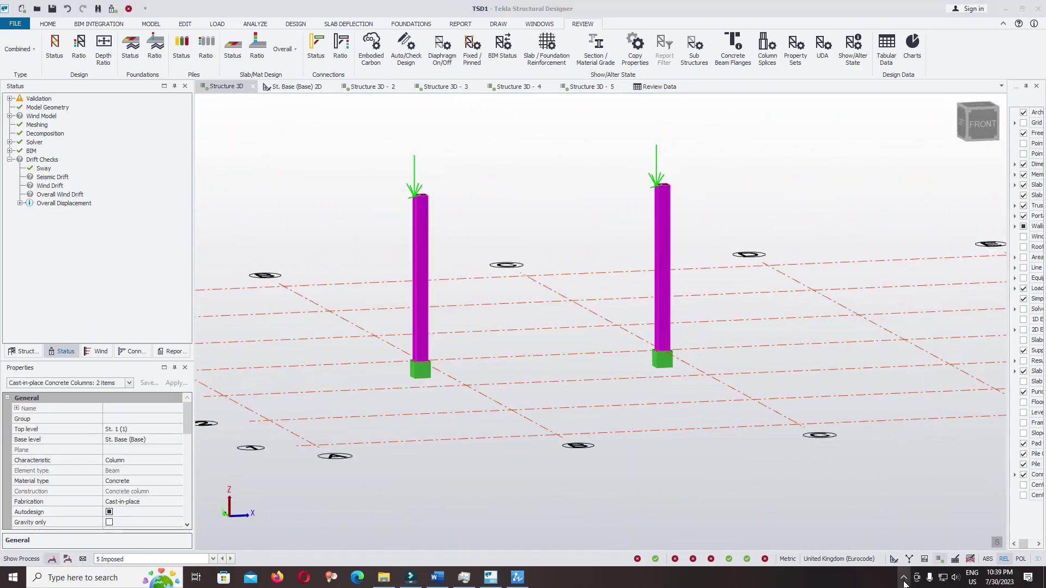